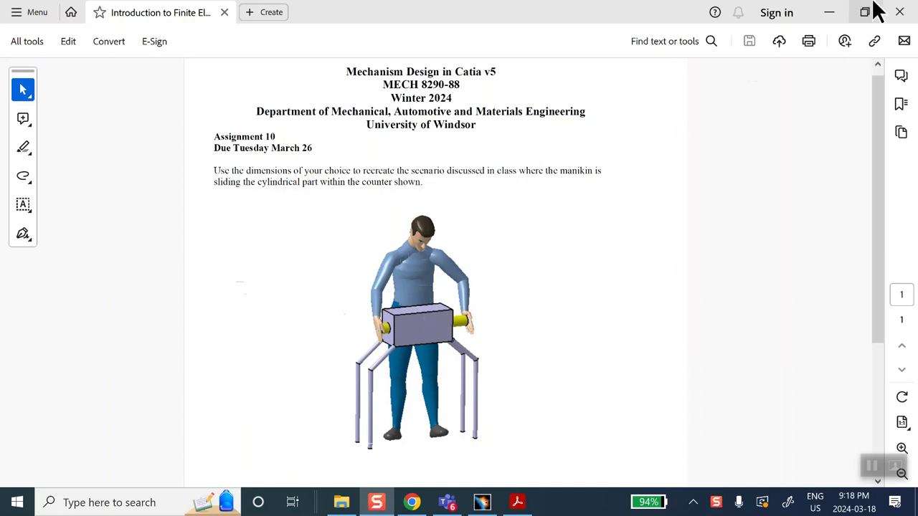
Step: Switch to CATIA V5, start saving the product through Save Management, and create a folder named HW10 on the Desktop
{"action": "left_click", "coordinate": [829, 13]}
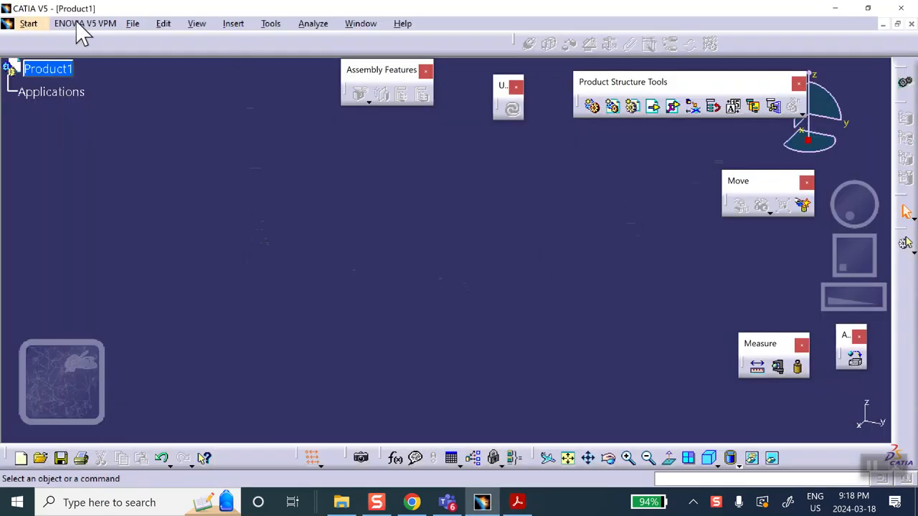
{"action": "left_click", "coordinate": [133, 23]}
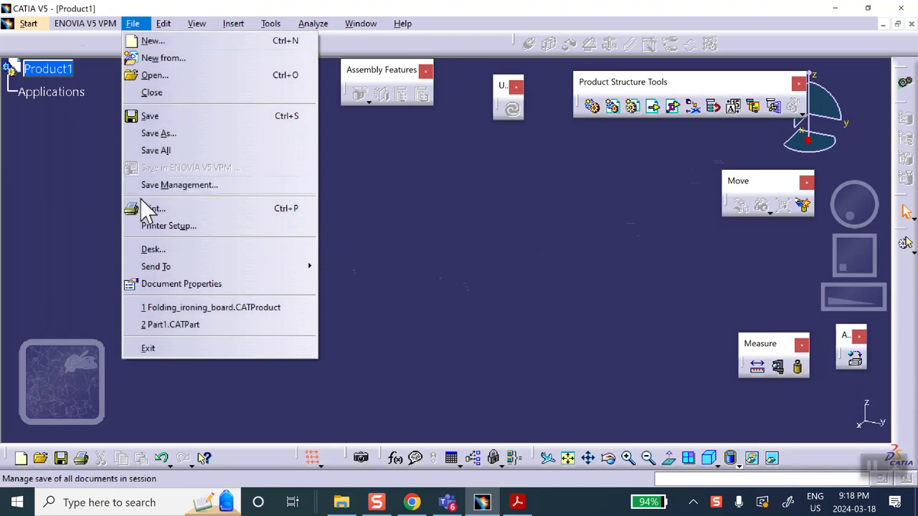
{"action": "left_click", "coordinate": [152, 183]}
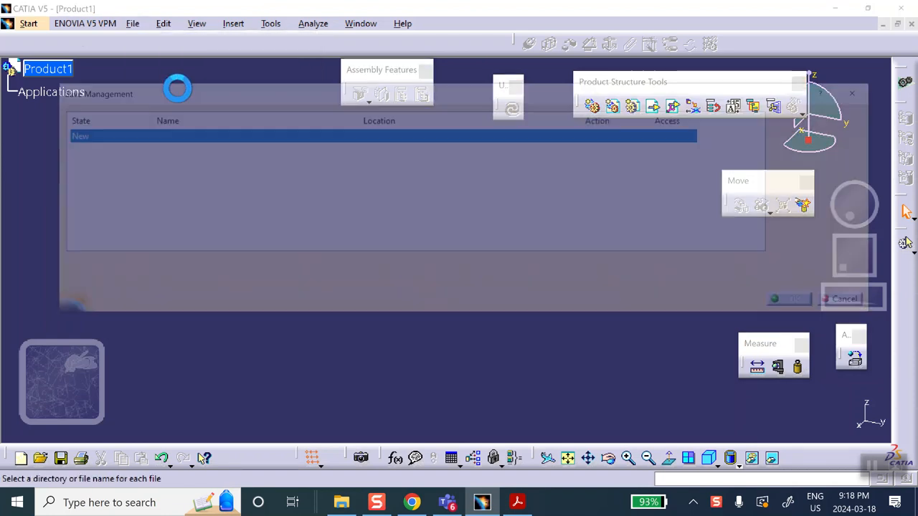
{"action": "left_click", "coordinate": [835, 134]}
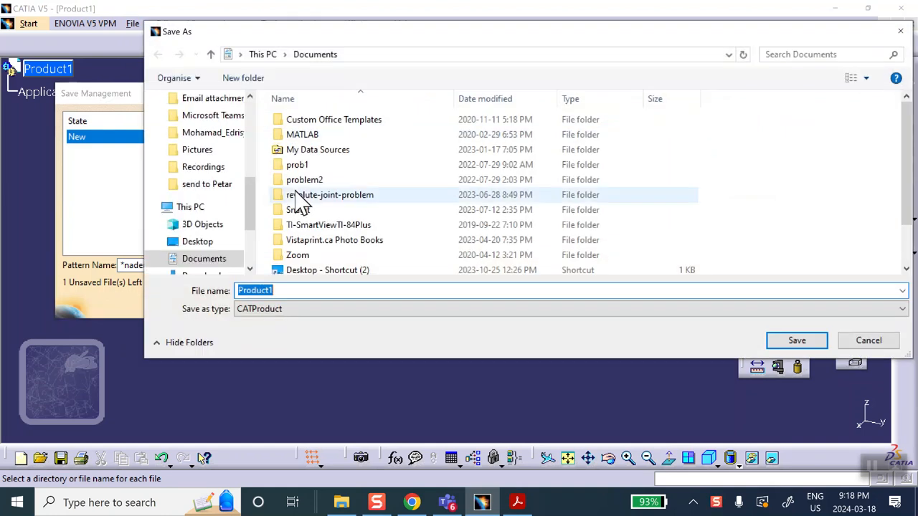
{"action": "scroll", "coordinate": [201, 219], "scroll_direction": "down", "scroll_amount": 3}
{"action": "left_click", "coordinate": [197, 189]}
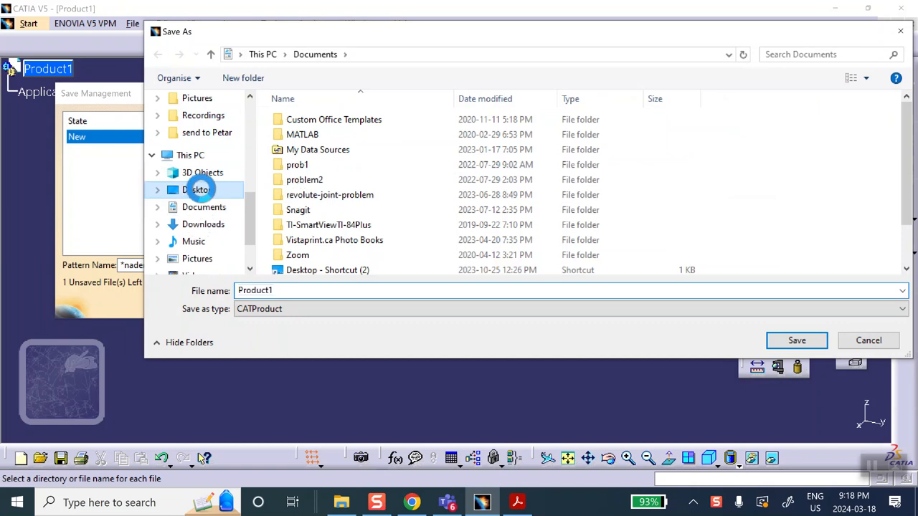
{"action": "left_click", "coordinate": [243, 81]}
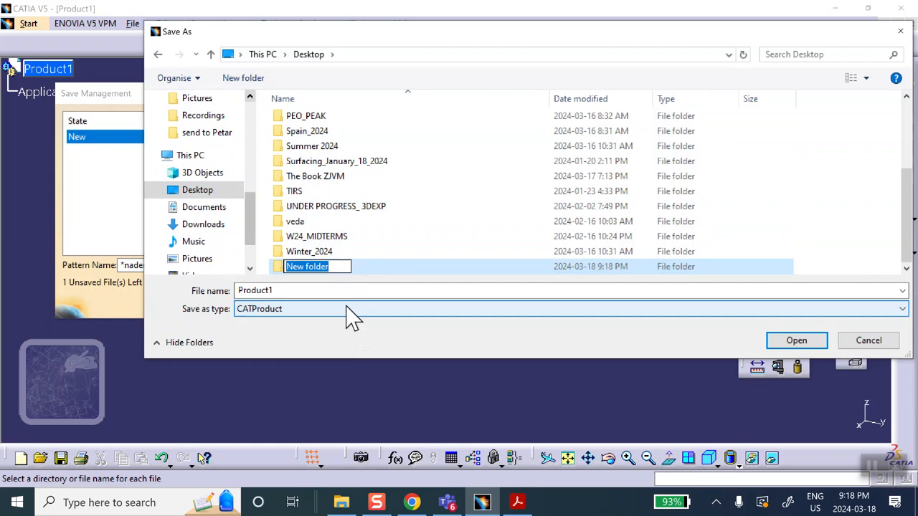
{"action": "type", "text": "HW10"}
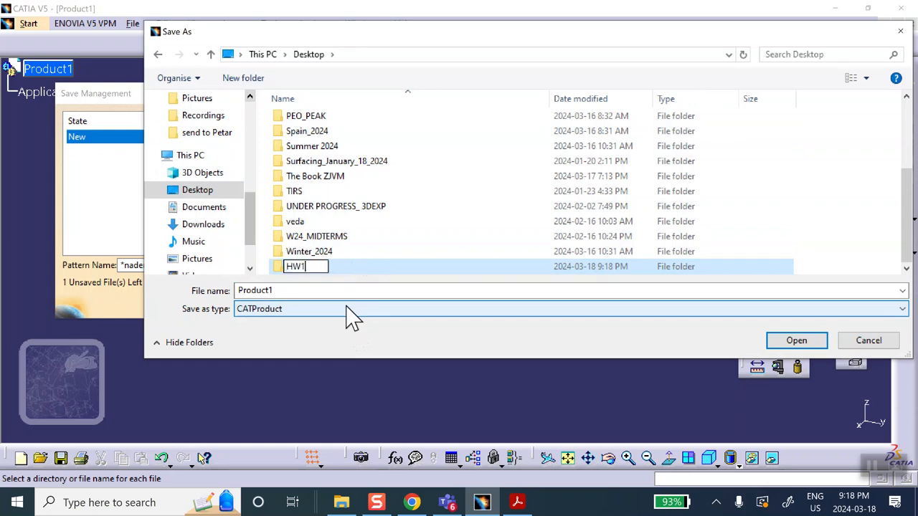
Step: Save the product file as Product1_man_pushing_cylinder in CATProduct format
{"action": "double_click", "coordinate": [276, 290]}
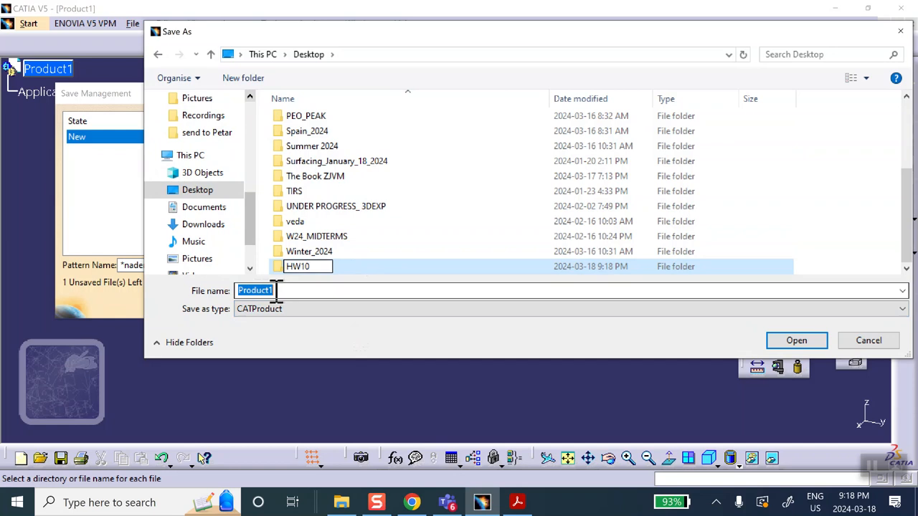
{"action": "left_click", "coordinate": [276, 290]}
{"action": "left_click", "coordinate": [277, 290]}
{"action": "left_click", "coordinate": [276, 291]}
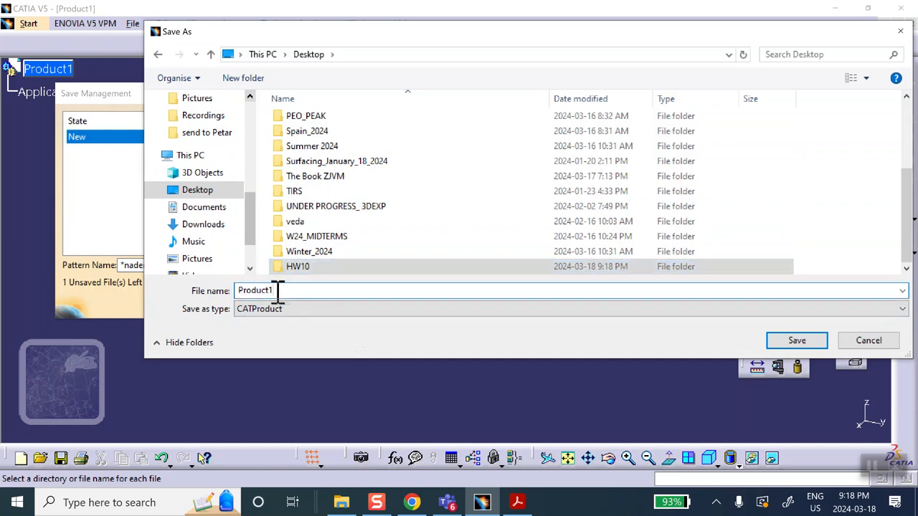
{"action": "type", "text": "_man_pushing_cylinder"}
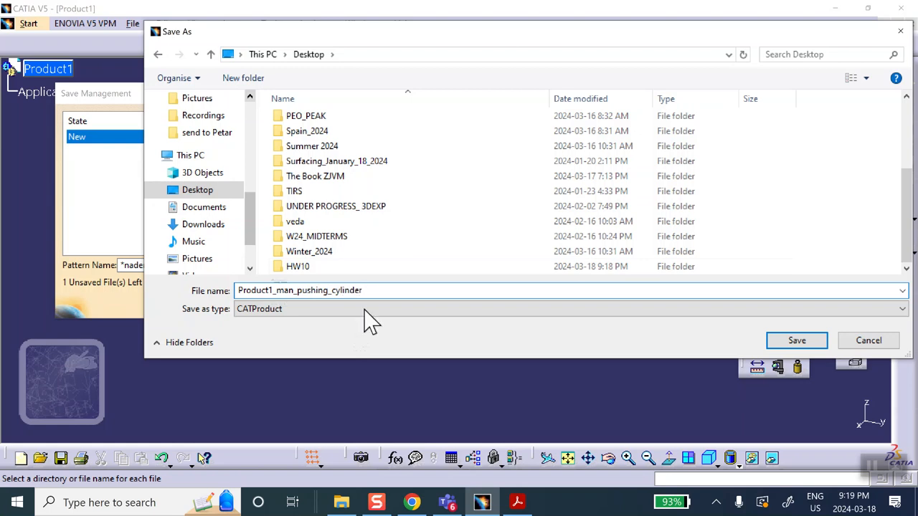
{"action": "left_click", "coordinate": [796, 341]}
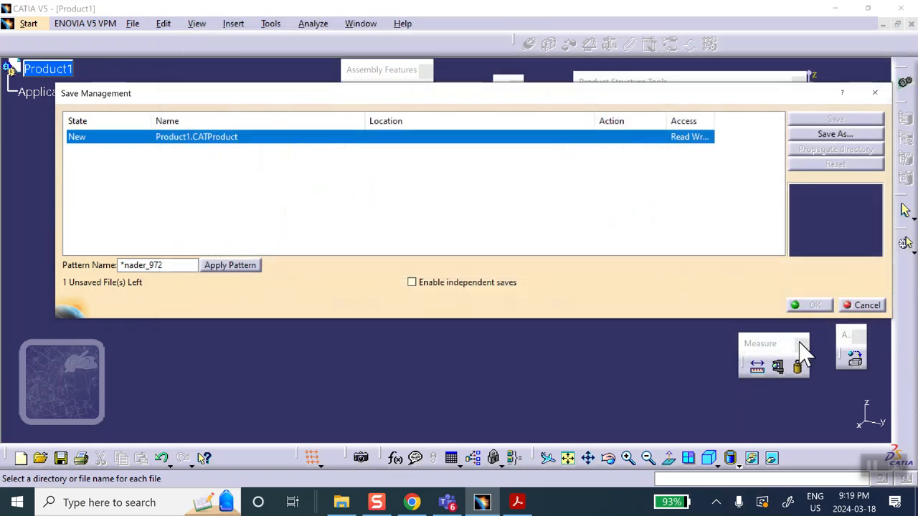
{"action": "left_click", "coordinate": [809, 305]}
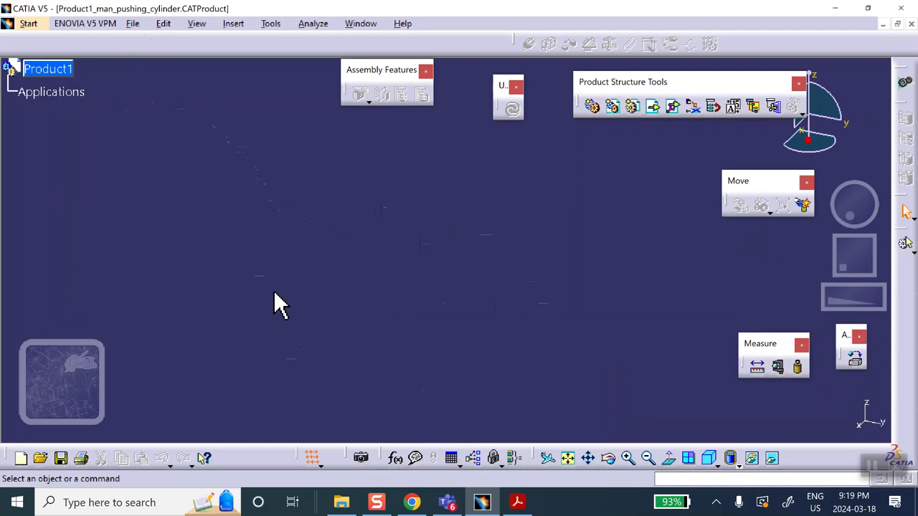
Step: Switch to the Human Builder workbench for ergonomics design
{"action": "left_click", "coordinate": [28, 26]}
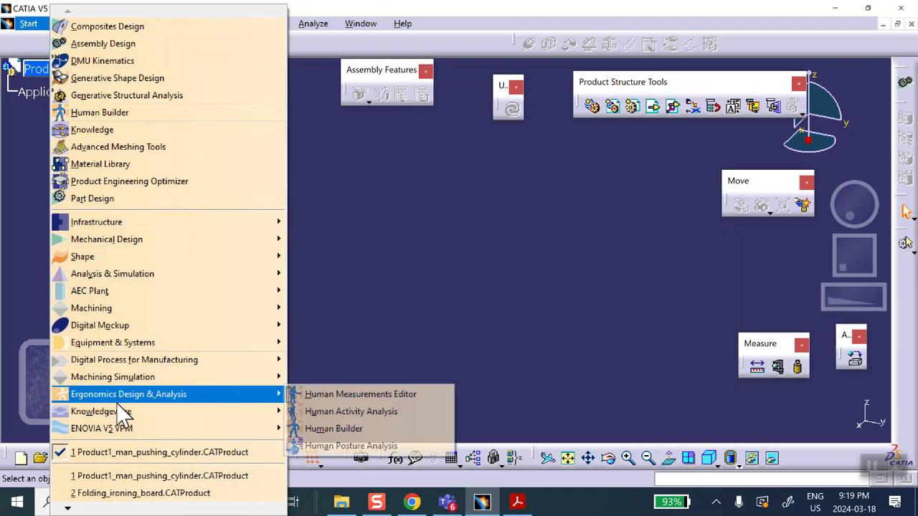
{"action": "mouse_move", "coordinate": [129, 399]}
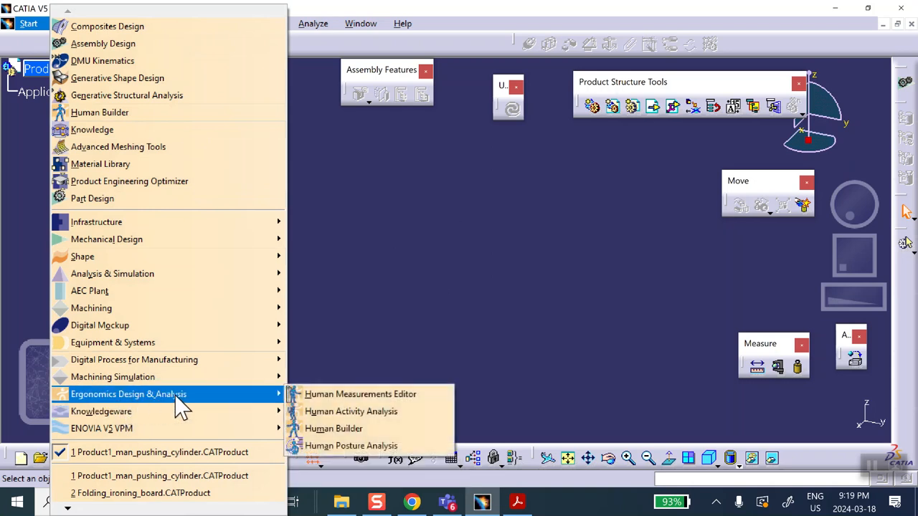
{"action": "left_click", "coordinate": [331, 429]}
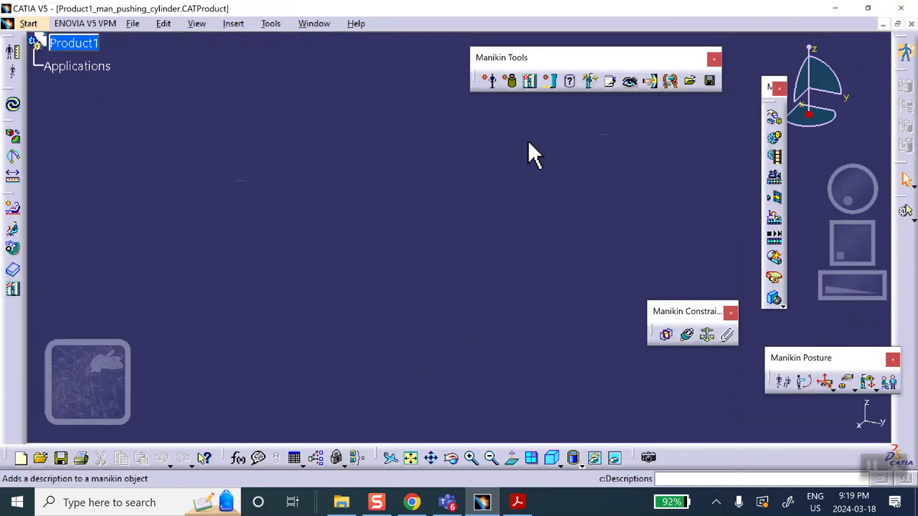
Step: Create a new 50th-percentile man manikin under Product1, with Canadian population, whole body model and Left Foot as referential
{"action": "left_click", "coordinate": [490, 81]}
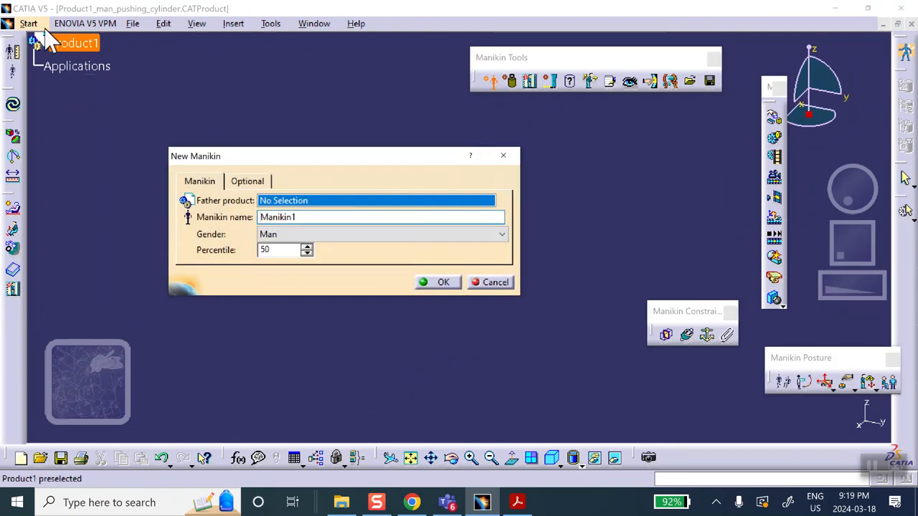
{"action": "left_click", "coordinate": [63, 43]}
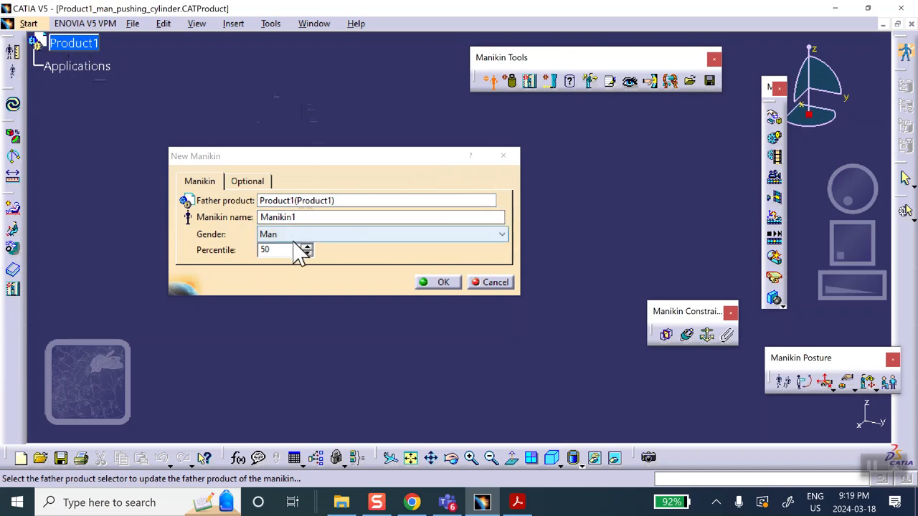
{"action": "left_click", "coordinate": [244, 182]}
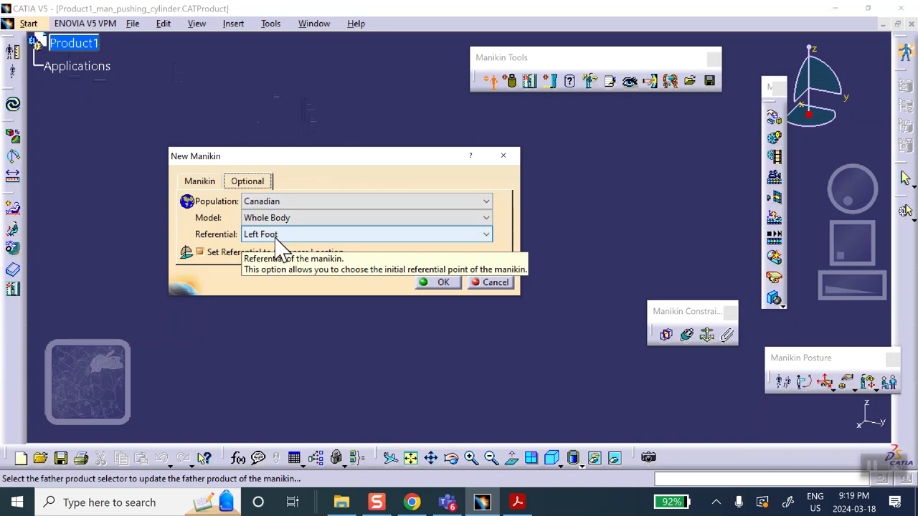
{"action": "left_click", "coordinate": [276, 237]}
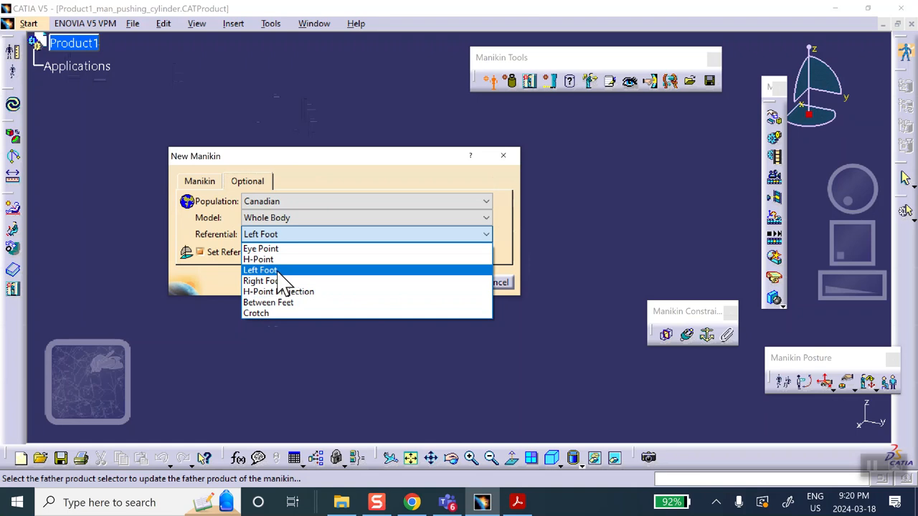
{"action": "left_click", "coordinate": [276, 274]}
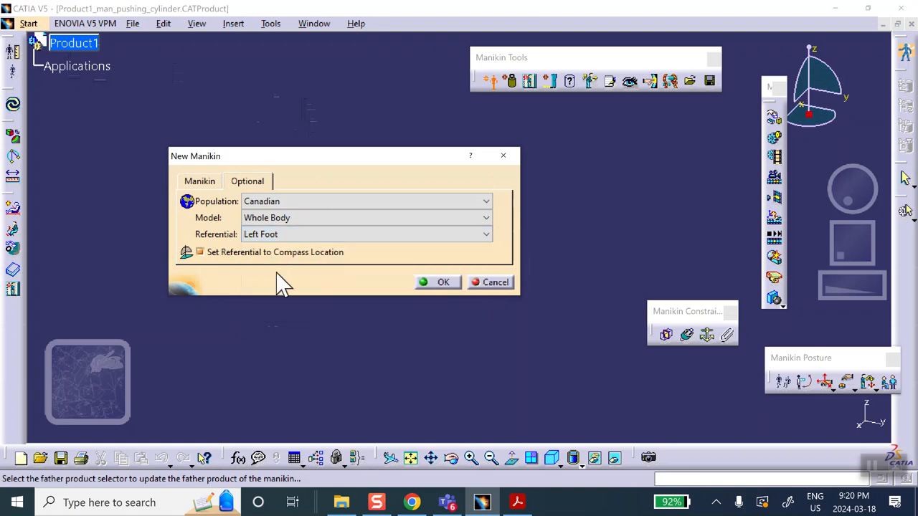
{"action": "left_click", "coordinate": [442, 282]}
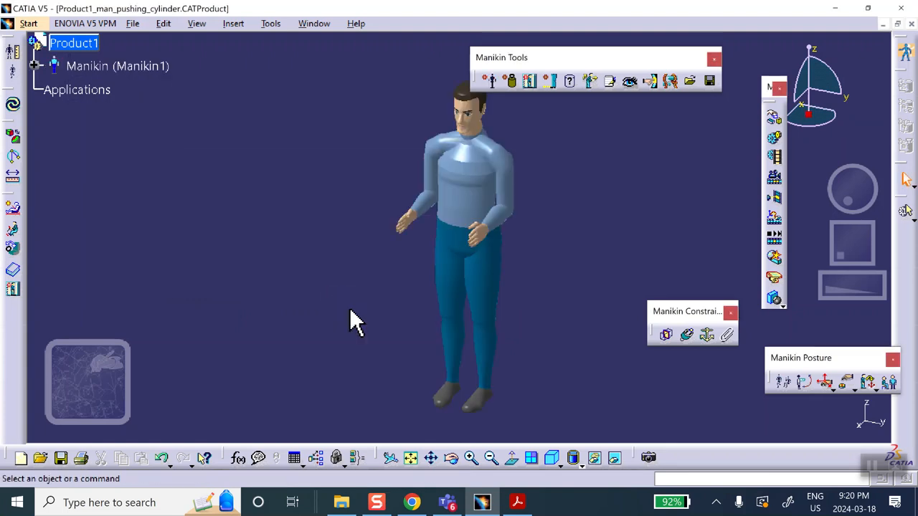
Step: Check the counter illustration in the assignment PDF and insert a new part under Product1
{"action": "middle_click_drag", "start_coordinate": [343, 288], "coordinate": [280, 283]}
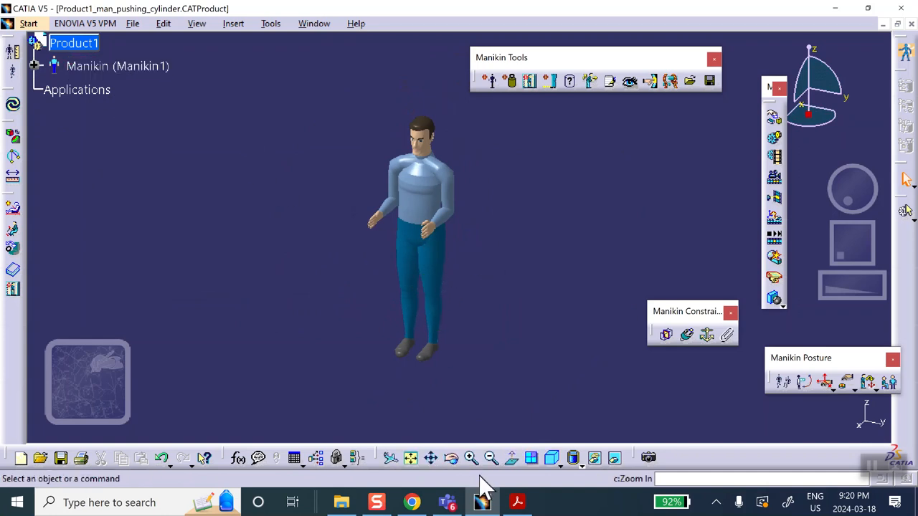
{"action": "left_click", "coordinate": [515, 503]}
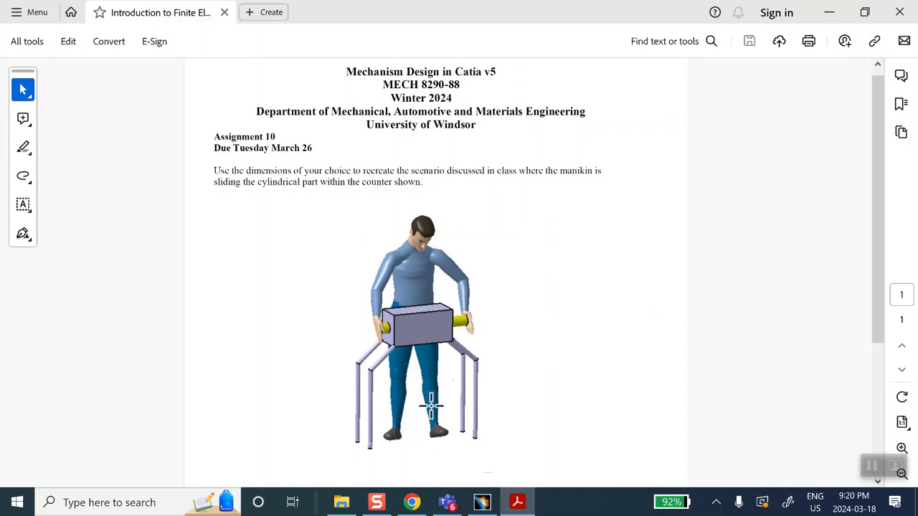
{"action": "left_click", "coordinate": [825, 13]}
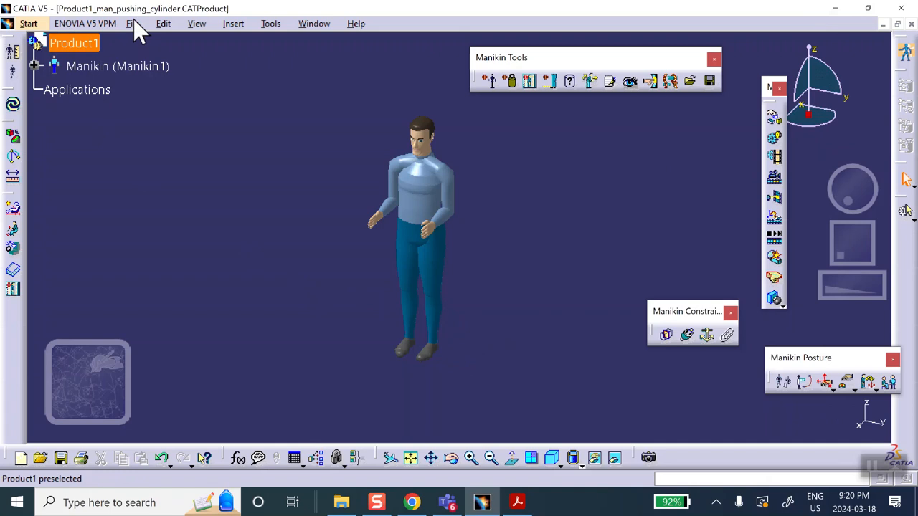
{"action": "left_click", "coordinate": [235, 26]}
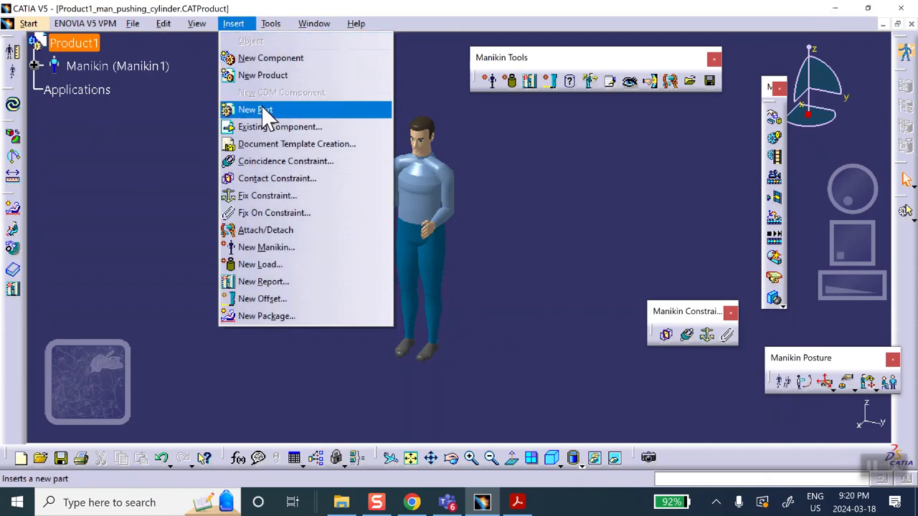
{"action": "left_click", "coordinate": [260, 108]}
{"action": "left_click", "coordinate": [74, 42]}
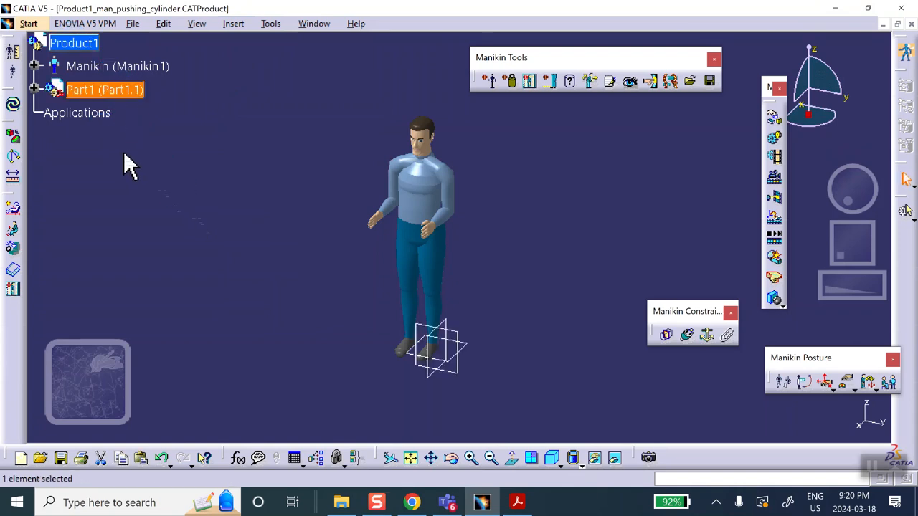
Step: Set both the instance name and the part number of the new part to counter
{"action": "left_click", "coordinate": [33, 89]}
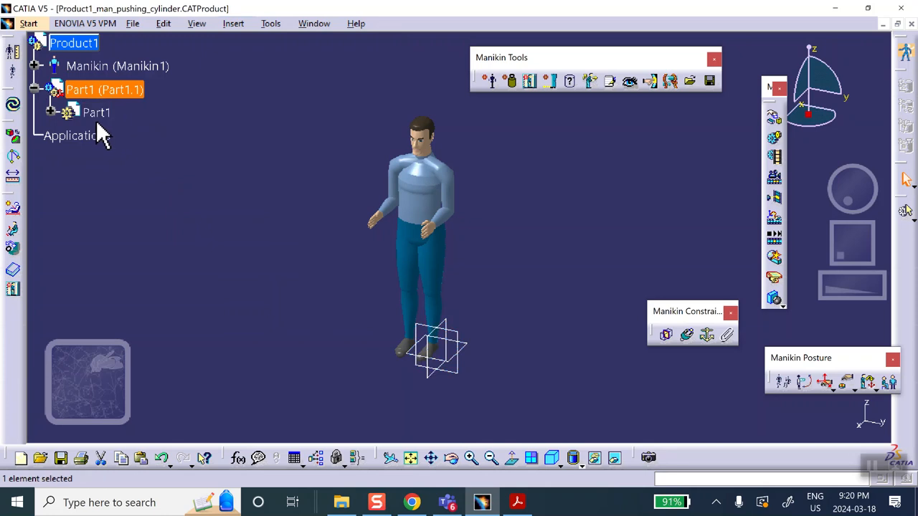
{"action": "right_click", "coordinate": [113, 86]}
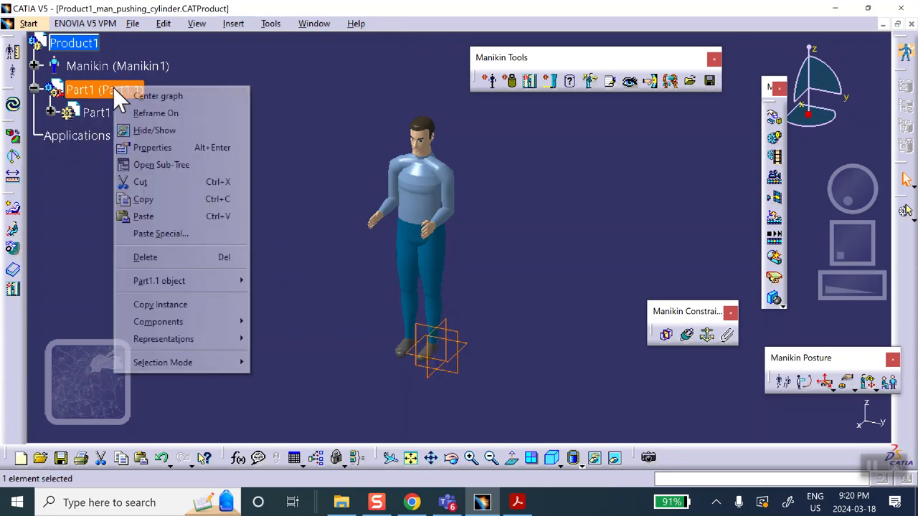
{"action": "left_click", "coordinate": [149, 145]}
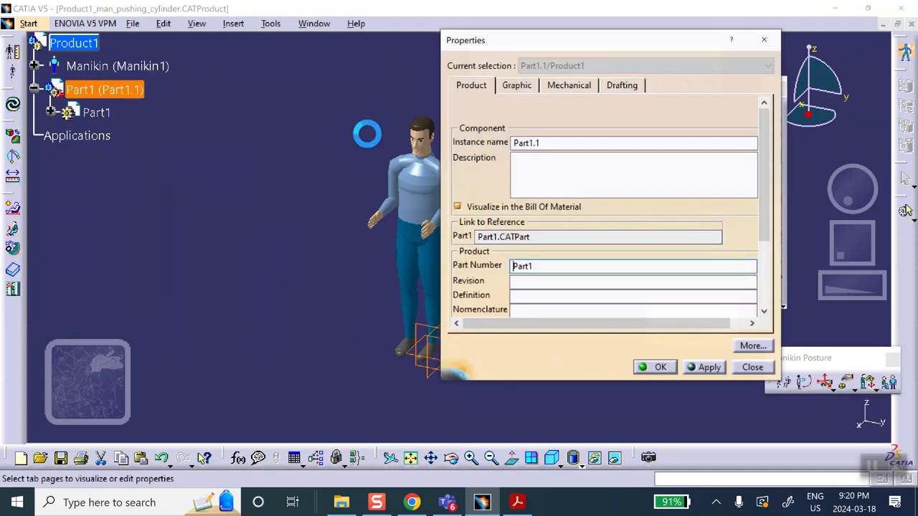
{"action": "double_click", "coordinate": [547, 143]}
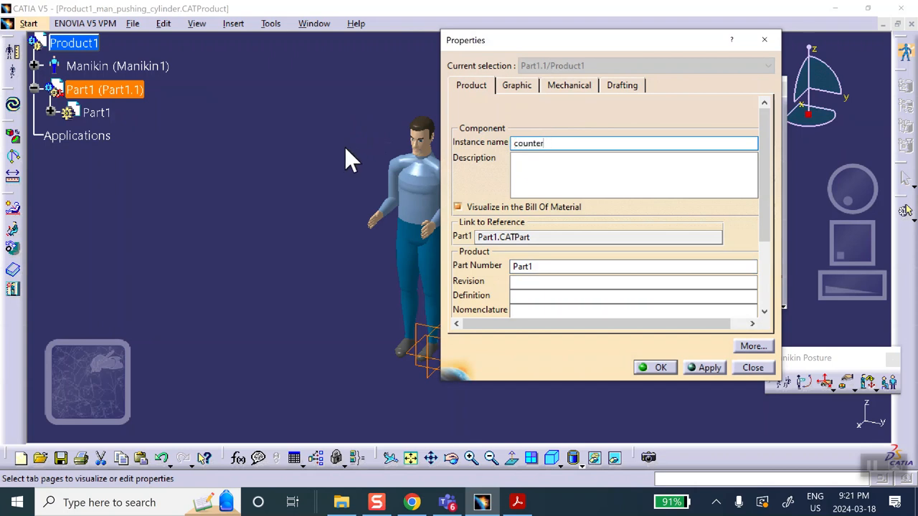
{"action": "double_click", "coordinate": [539, 266]}
{"action": "type", "text": "counter"}
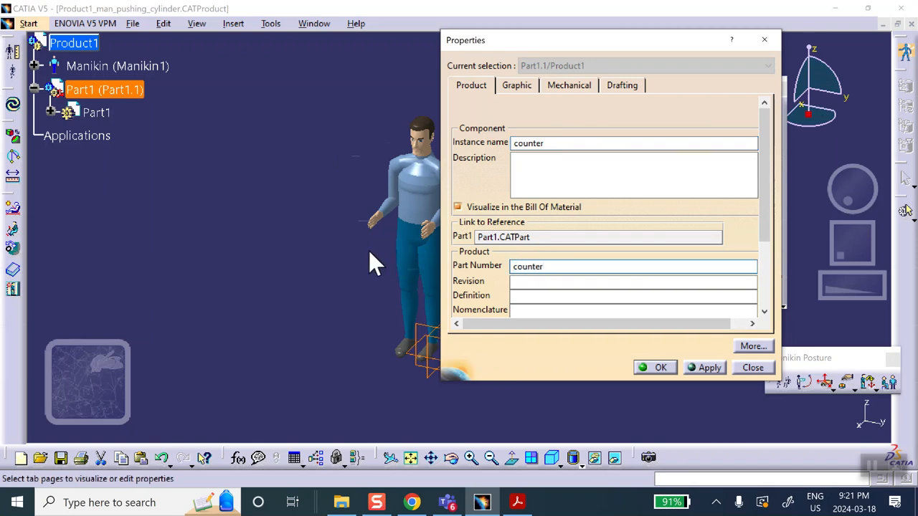
{"action": "left_click", "coordinate": [658, 367]}
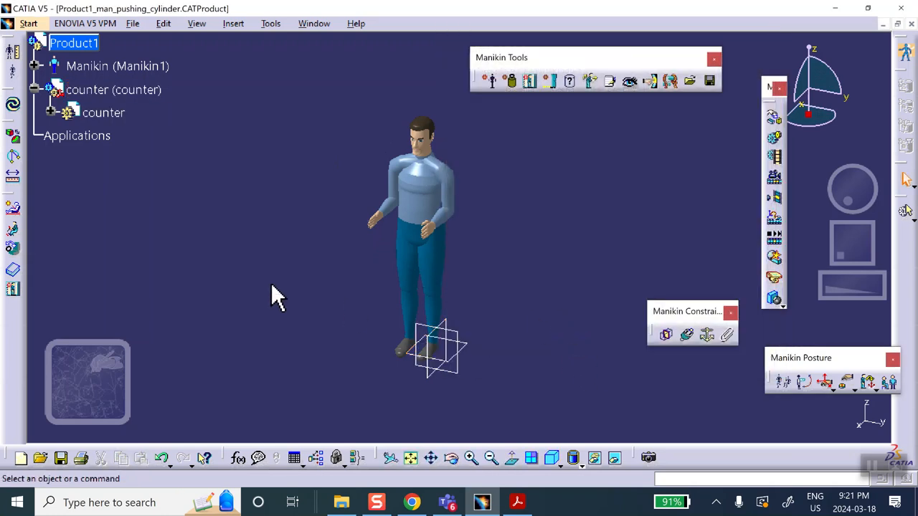
Step: Activate the counter part for editing in the Part Design workbench
{"action": "left_click", "coordinate": [104, 115]}
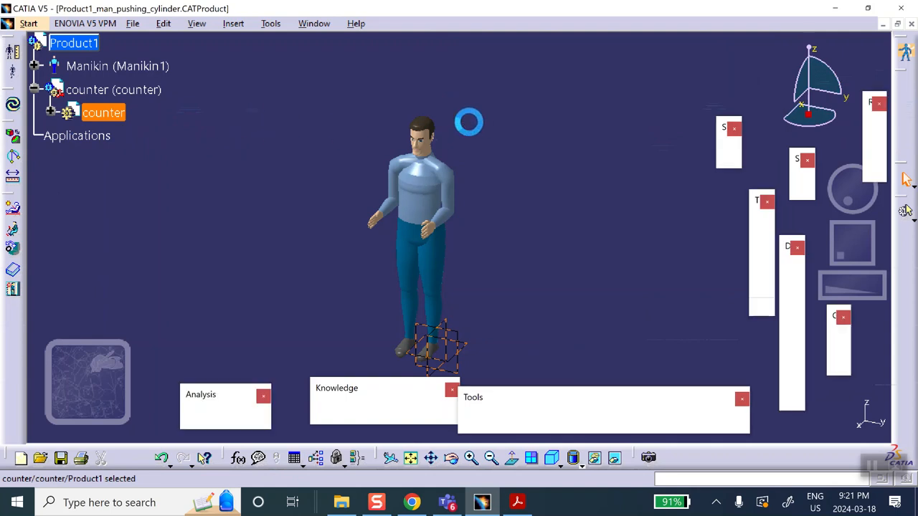
{"action": "left_click", "coordinate": [528, 155]}
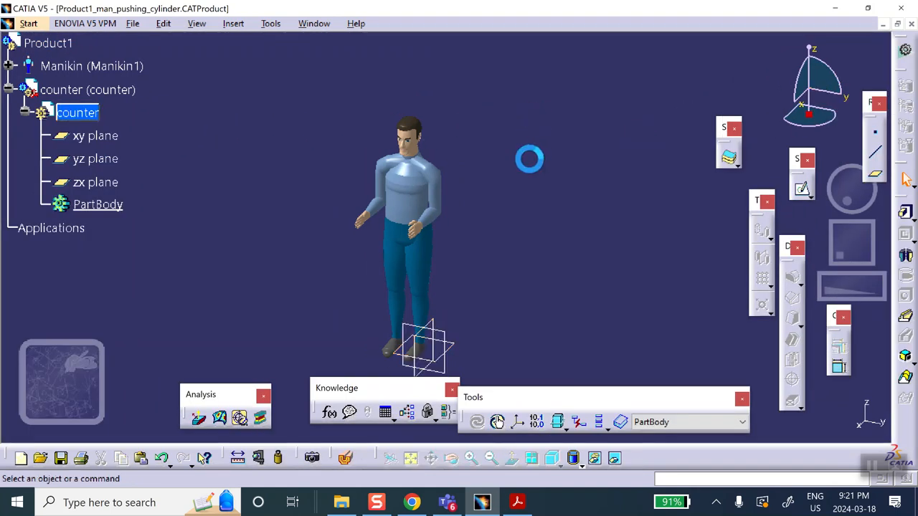
{"action": "middle_click_drag", "start_coordinate": [507, 231], "coordinate": [520, 154]}
{"action": "middle_click_drag", "start_coordinate": [392, 279], "coordinate": [426, 260]}
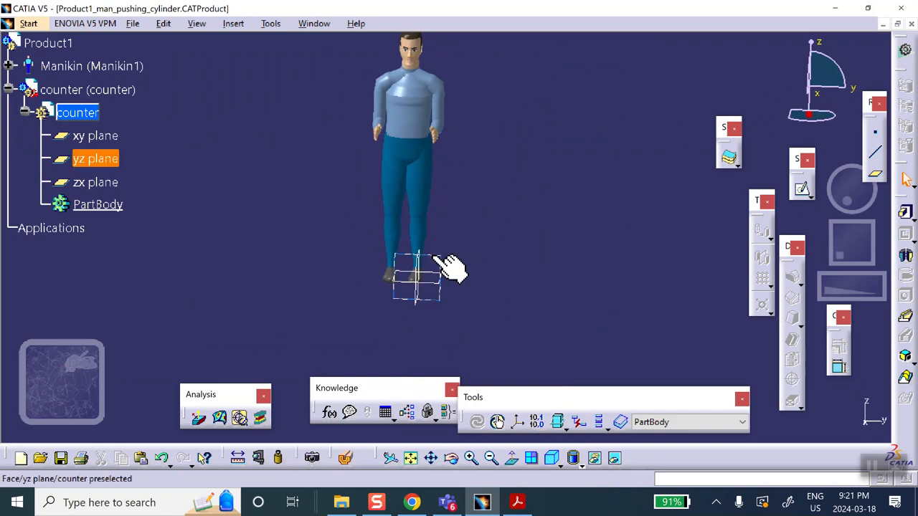
Step: Start a sketch on the counter's zx plane and draw a rectangle just below and in front of the manikin's hands
{"action": "middle_click_drag", "start_coordinate": [502, 266], "coordinate": [397, 261]}
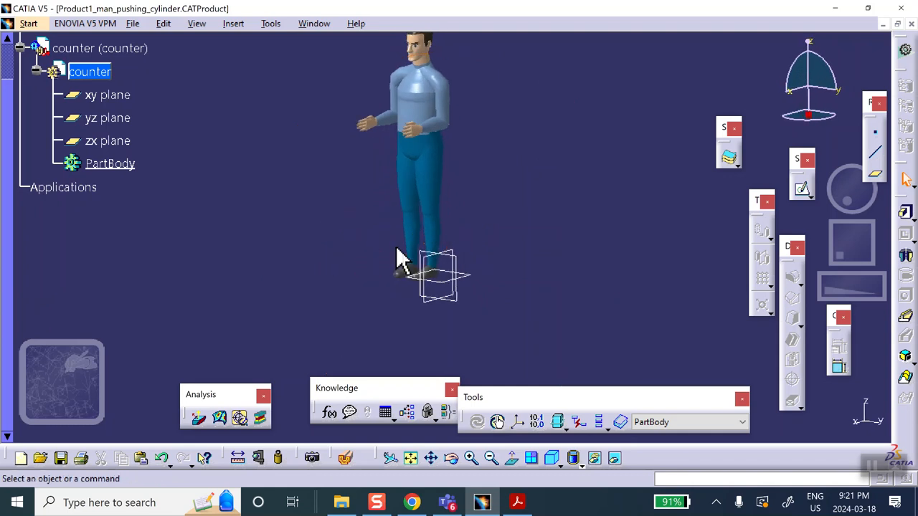
{"action": "left_click", "coordinate": [465, 259]}
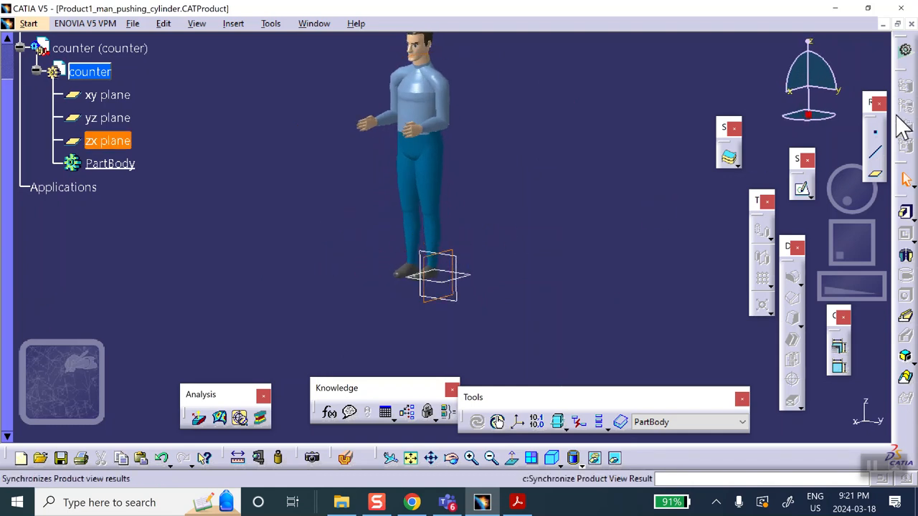
{"action": "left_click", "coordinate": [801, 189]}
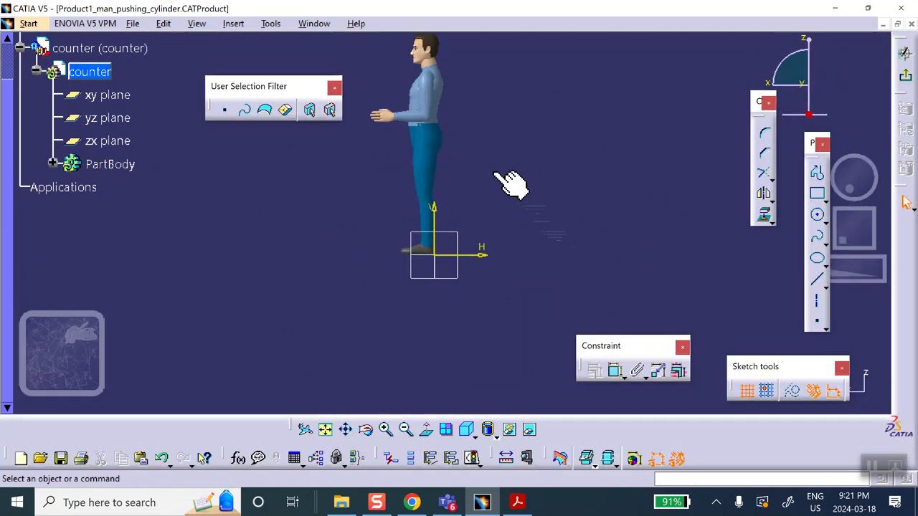
{"action": "left_click", "coordinate": [817, 193]}
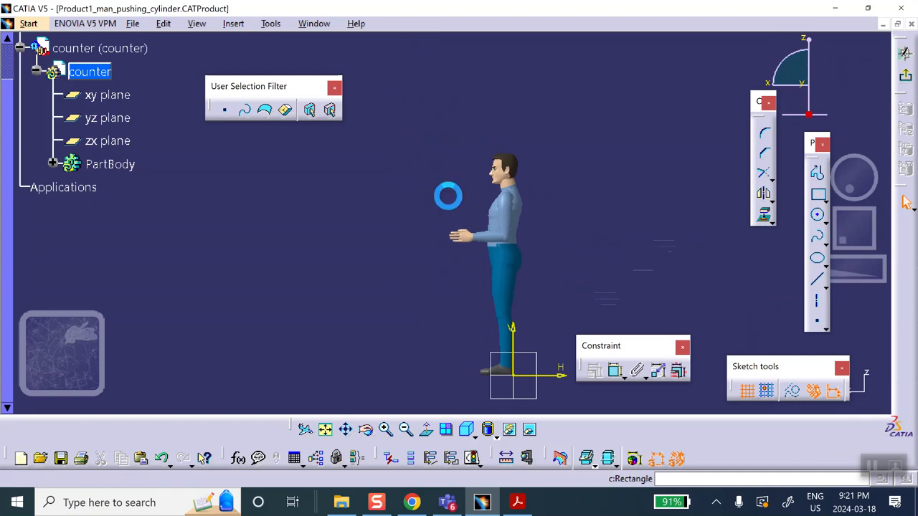
{"action": "left_click", "coordinate": [424, 243]}
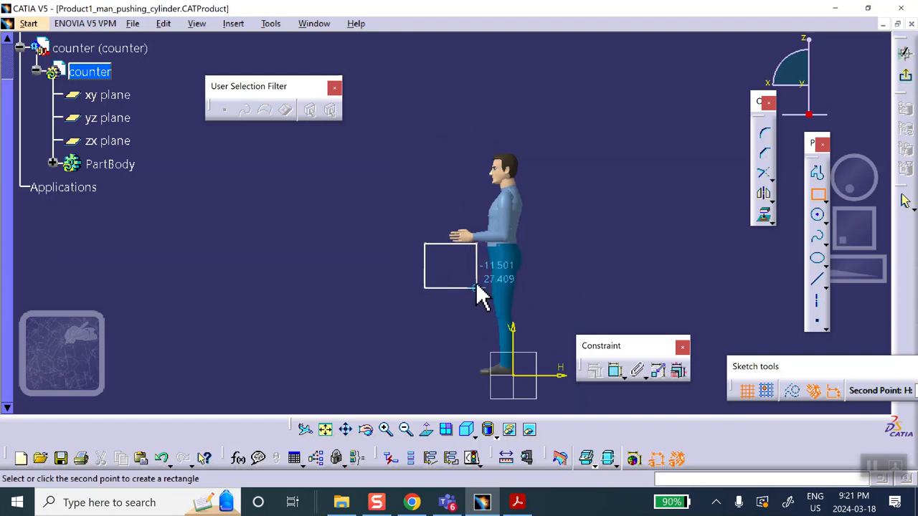
{"action": "left_click", "coordinate": [476, 288]}
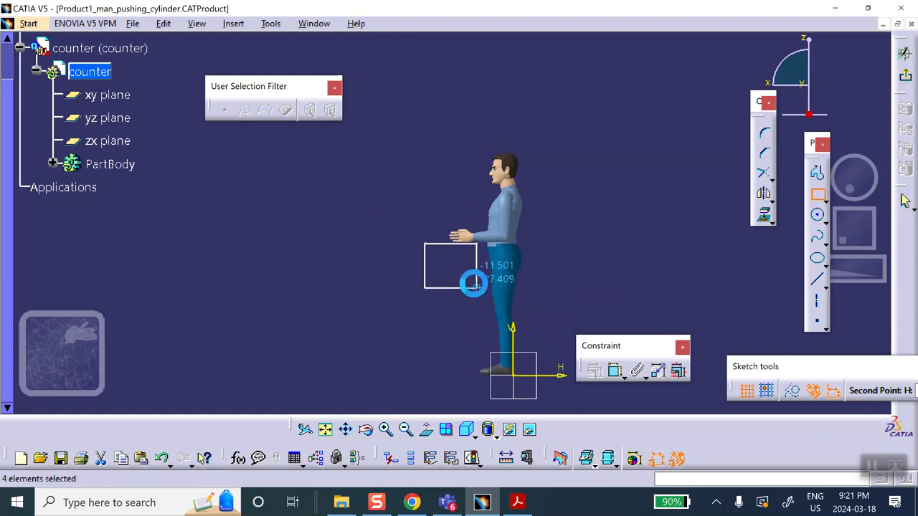
Step: Draw a small circle at the centre of the rectangle and close the sketch
{"action": "left_click", "coordinate": [818, 215]}
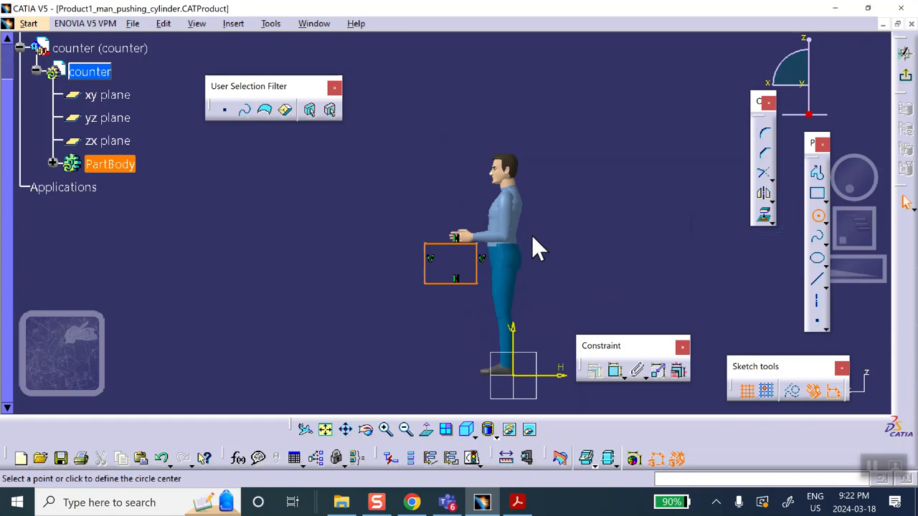
{"action": "left_click", "coordinate": [456, 274]}
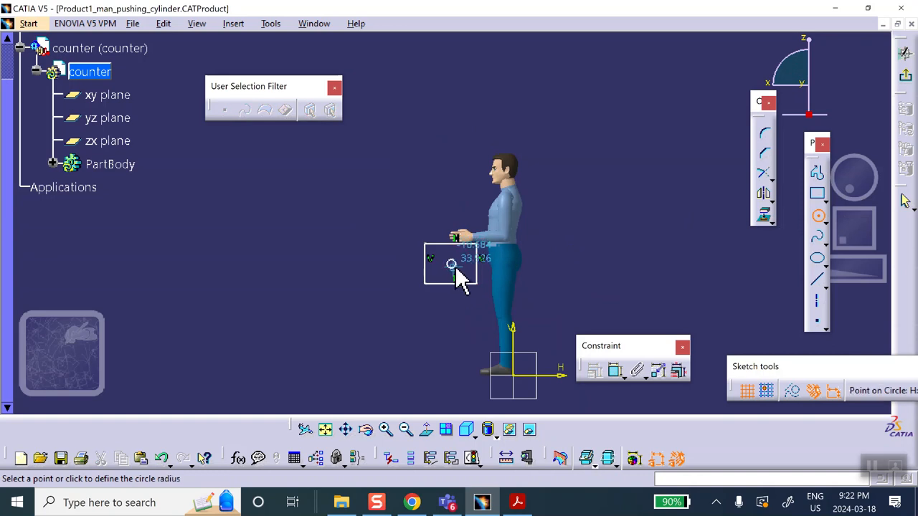
{"action": "left_click", "coordinate": [464, 276]}
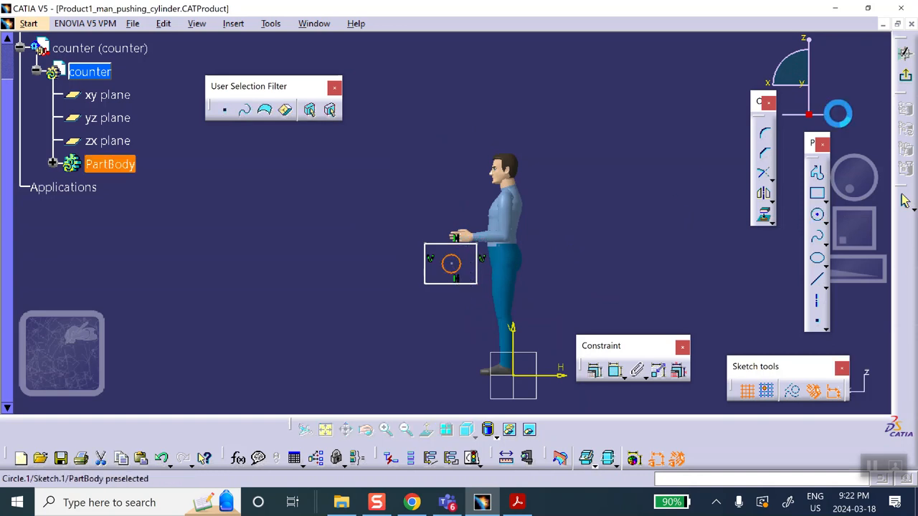
{"action": "left_click", "coordinate": [905, 78]}
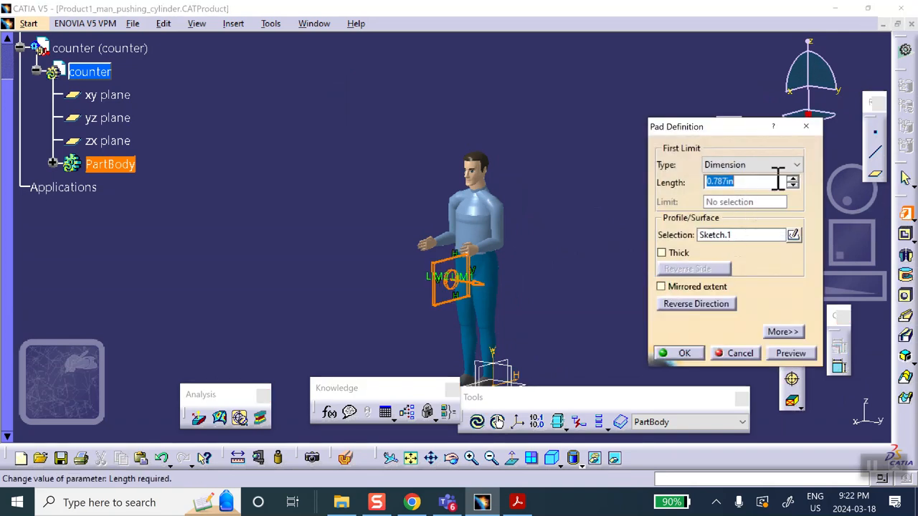
Step: Pad the rectangle-and-circle sketch with a length of 6.787 in and mirrored extent
{"action": "left_click", "coordinate": [792, 178]}
{"action": "left_click", "coordinate": [792, 178]}
{"action": "left_click", "coordinate": [792, 178]}
{"action": "left_click", "coordinate": [792, 178]}
{"action": "middle_click_drag", "start_coordinate": [435, 322], "coordinate": [564, 299]}
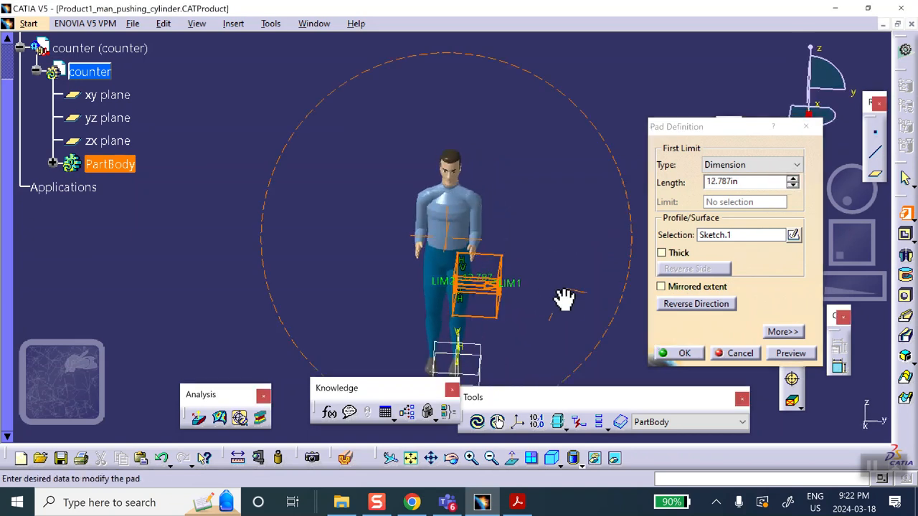
{"action": "left_click", "coordinate": [792, 186]}
{"action": "left_click", "coordinate": [792, 186]}
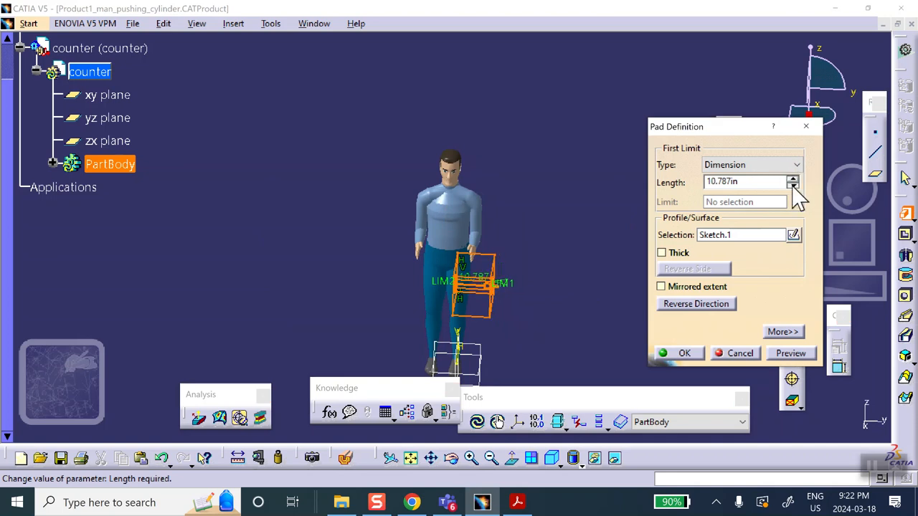
{"action": "left_click", "coordinate": [792, 186]}
{"action": "left_click", "coordinate": [792, 186]}
{"action": "left_click", "coordinate": [793, 186]}
{"action": "left_click", "coordinate": [793, 185]}
{"action": "left_click", "coordinate": [792, 186]}
{"action": "left_click", "coordinate": [792, 185]}
{"action": "left_click", "coordinate": [792, 186]}
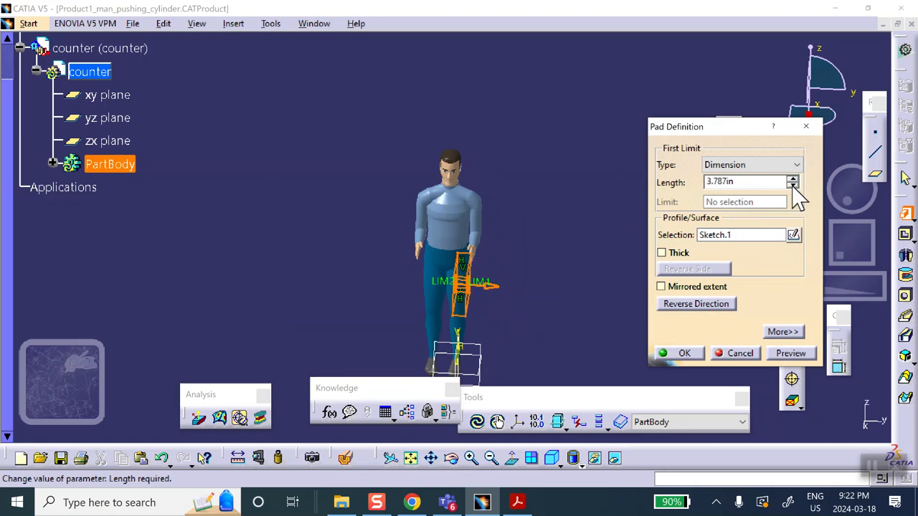
{"action": "left_click", "coordinate": [792, 185]}
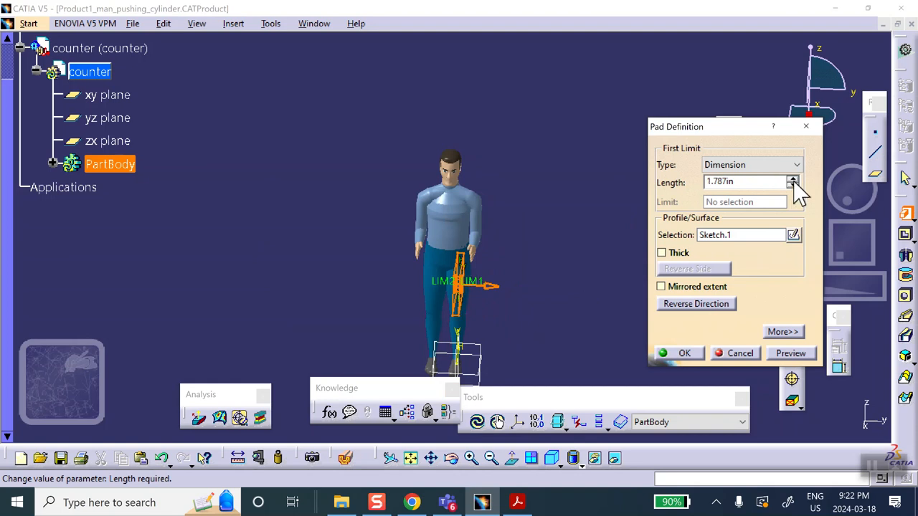
{"action": "left_click", "coordinate": [792, 179]}
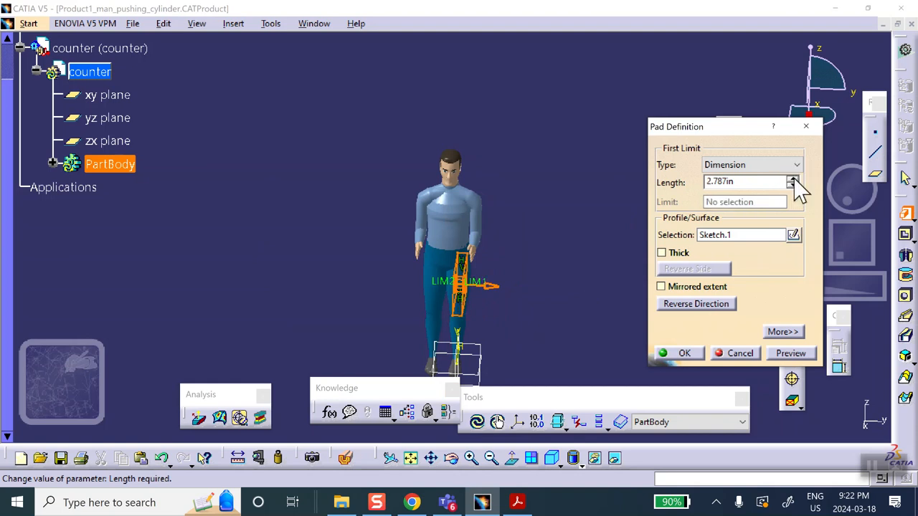
{"action": "left_click", "coordinate": [660, 287]}
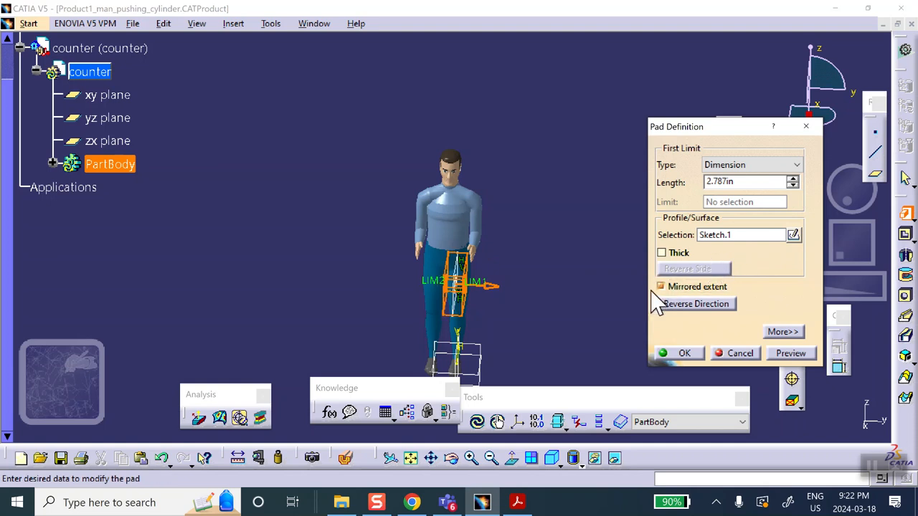
{"action": "middle_click_drag", "start_coordinate": [572, 278], "coordinate": [459, 178]}
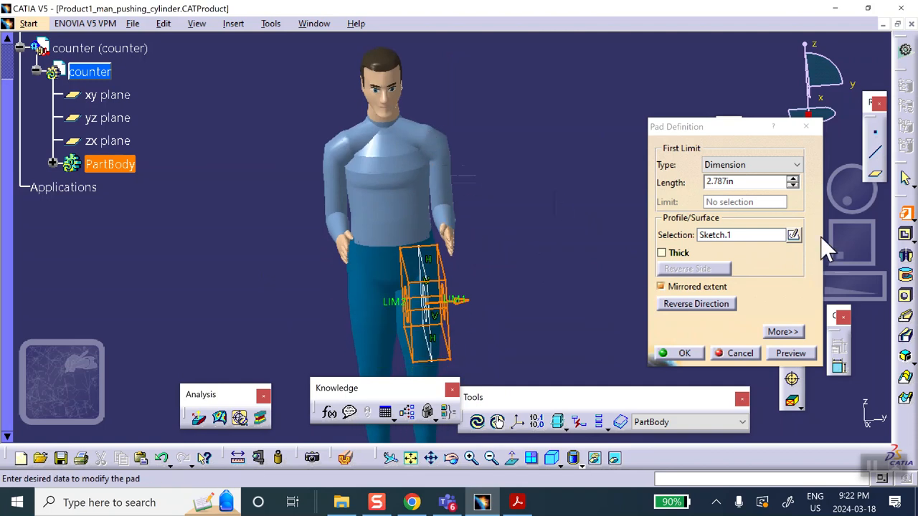
{"action": "left_click", "coordinate": [791, 178]}
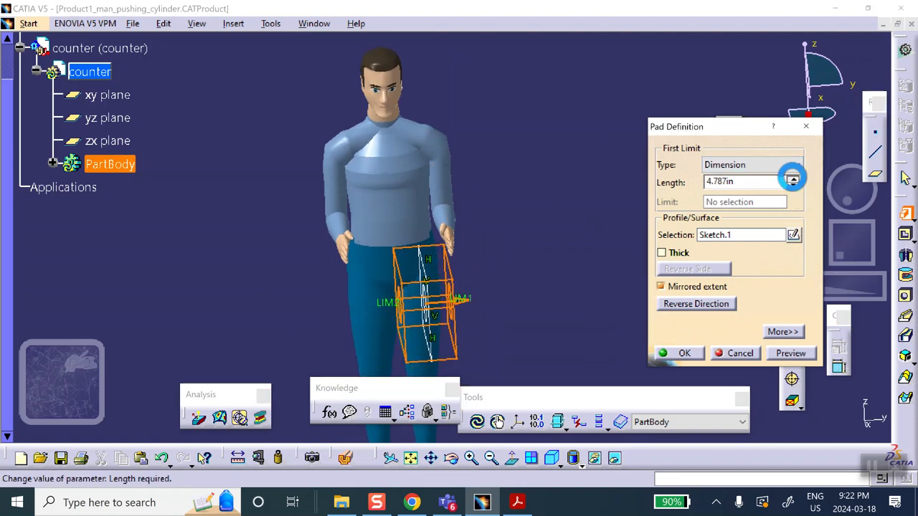
{"action": "left_click", "coordinate": [792, 178]}
{"action": "left_click", "coordinate": [792, 178]}
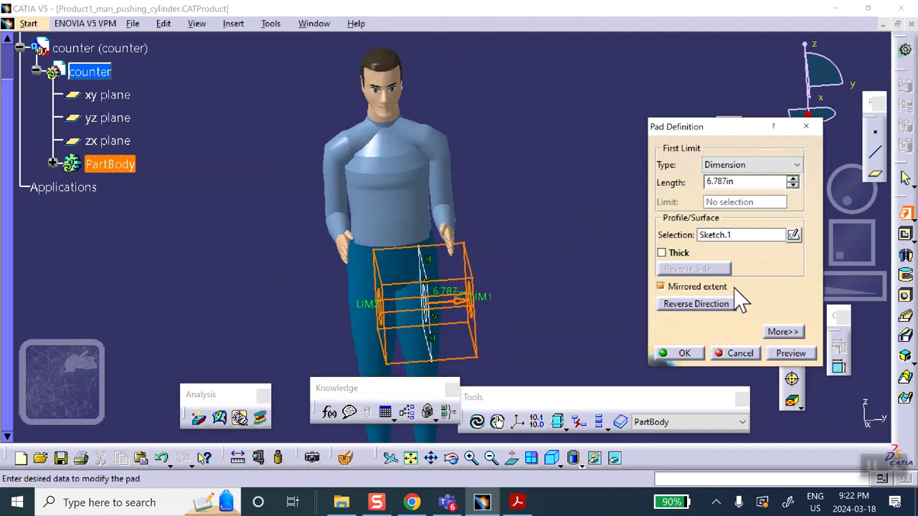
{"action": "left_click", "coordinate": [684, 353]}
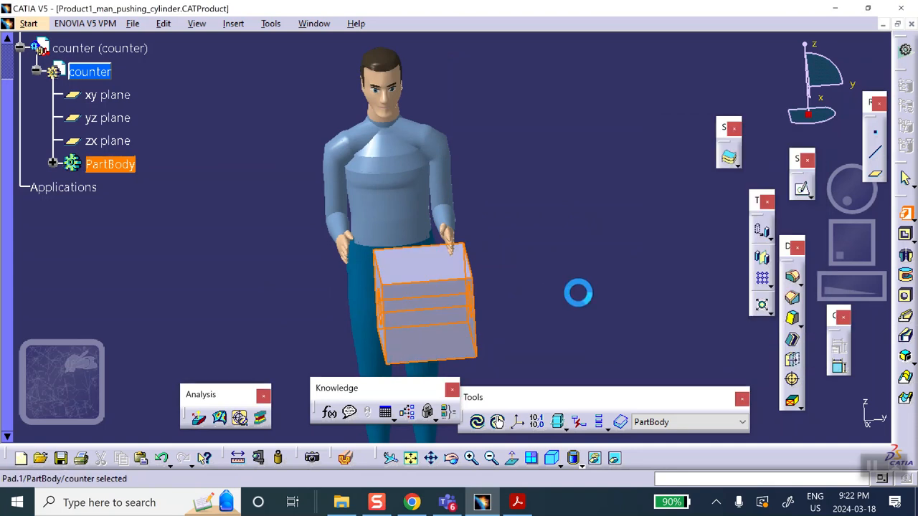
{"action": "middle_click_drag", "start_coordinate": [550, 282], "coordinate": [492, 195]}
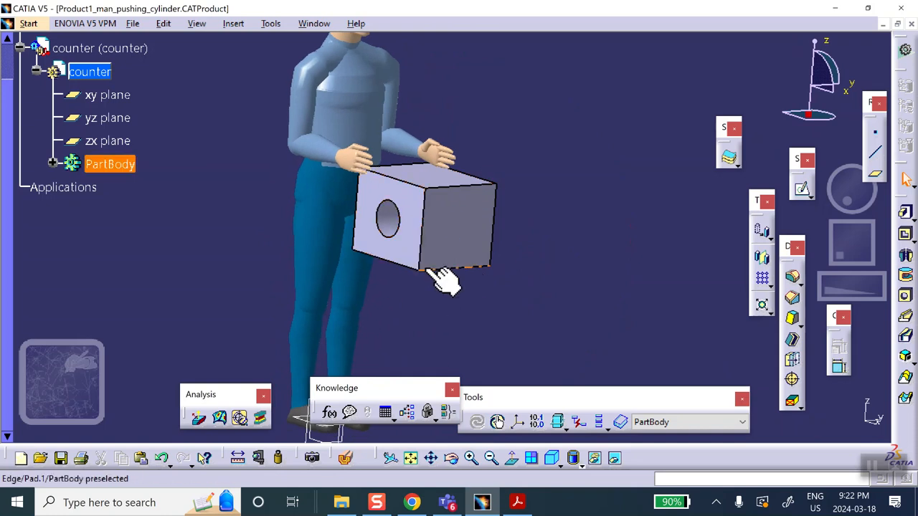
{"action": "middle_click_drag", "start_coordinate": [512, 242], "coordinate": [393, 265]}
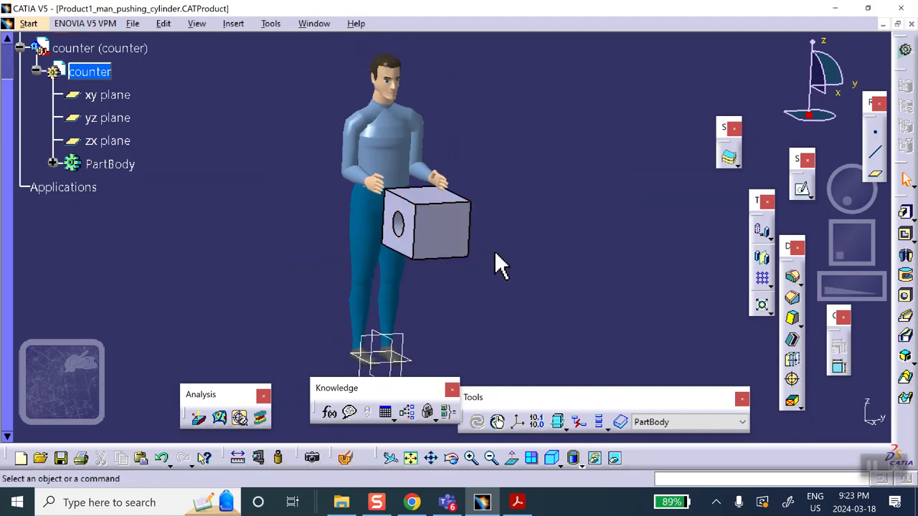
{"action": "middle_click_drag", "start_coordinate": [433, 250], "coordinate": [459, 210]}
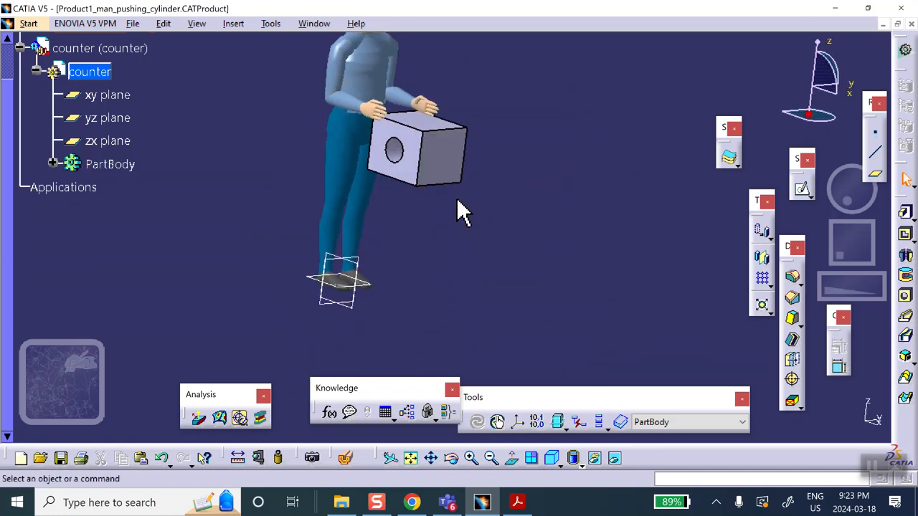
{"action": "left_click", "coordinate": [874, 154]}
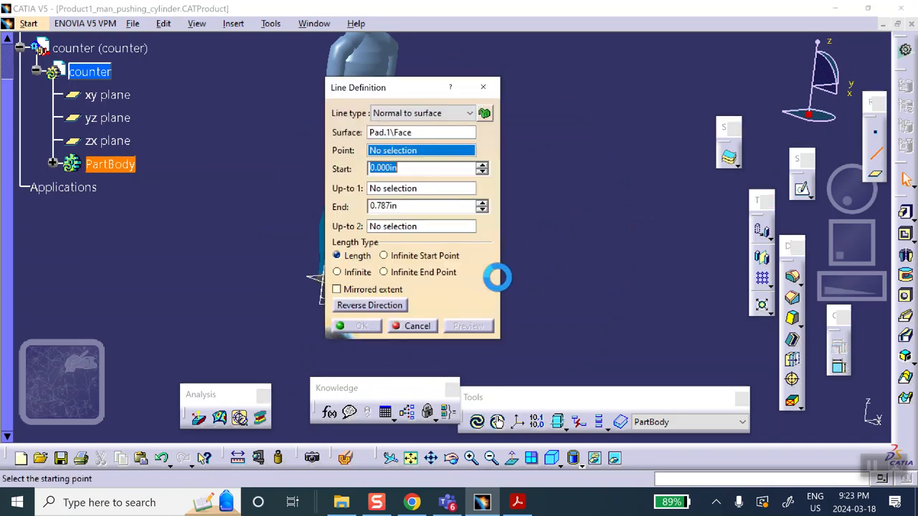
{"action": "left_click", "coordinate": [419, 327]}
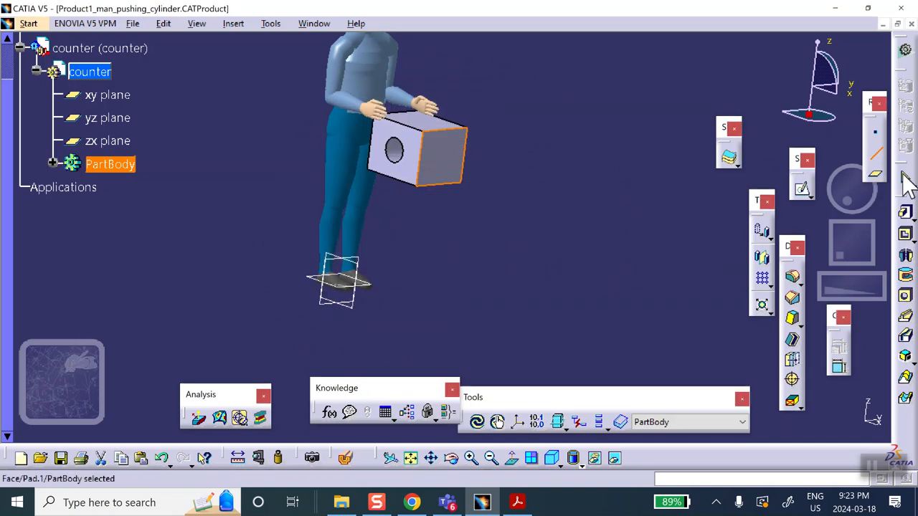
{"action": "left_click", "coordinate": [874, 156]}
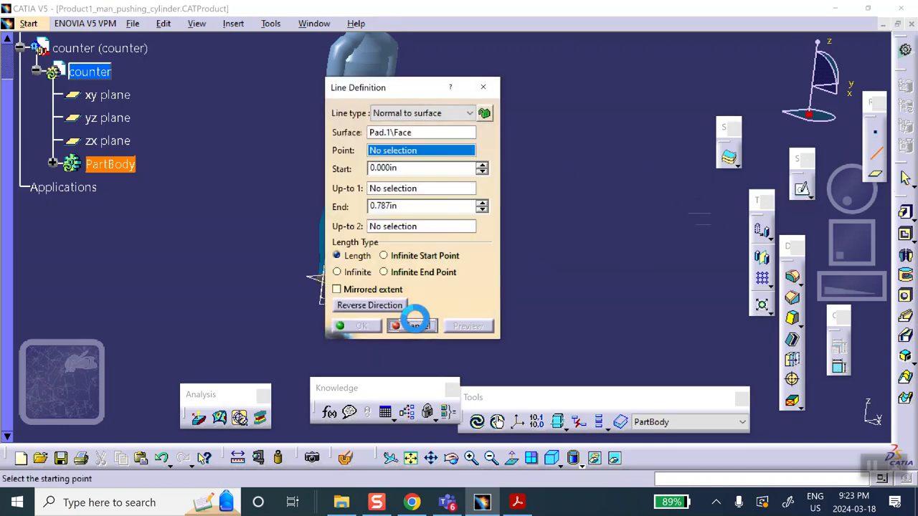
{"action": "left_click", "coordinate": [414, 326]}
Step: Sketch on the block face opposite the manikin, drawing a slanted line from its lower-left corner outward and down to about foot level
{"action": "left_click", "coordinate": [802, 188]}
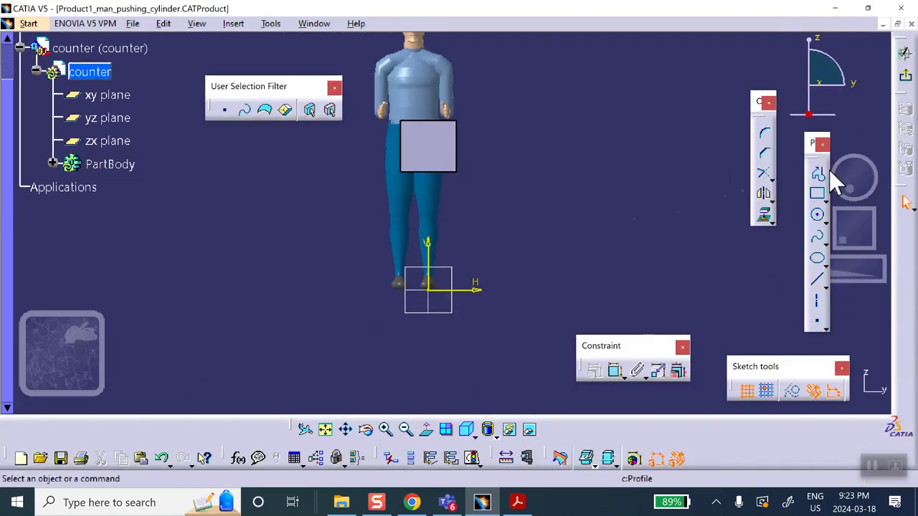
{"action": "left_click", "coordinate": [817, 282]}
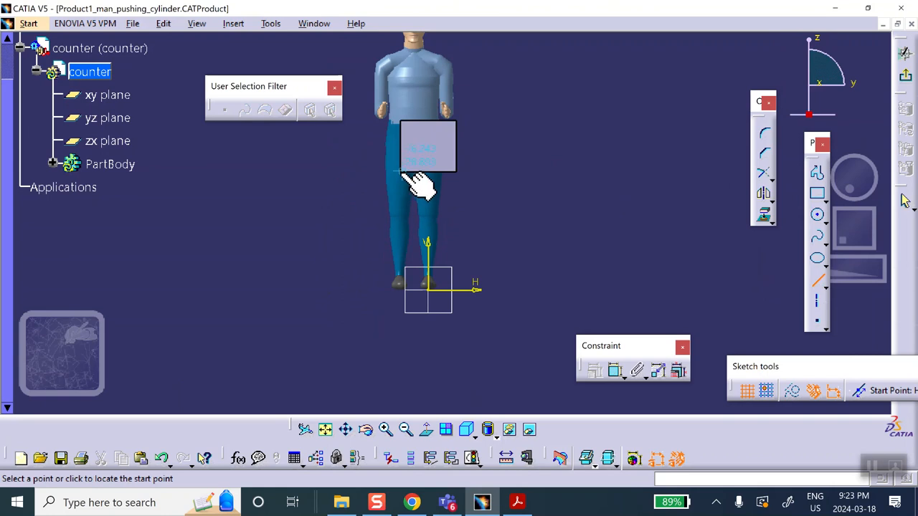
{"action": "left_click", "coordinate": [400, 172]}
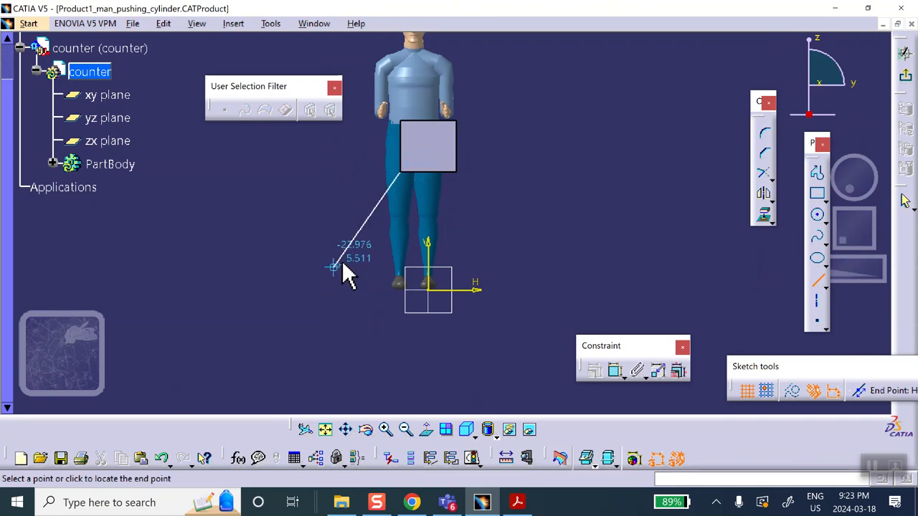
{"action": "left_click", "coordinate": [349, 285]}
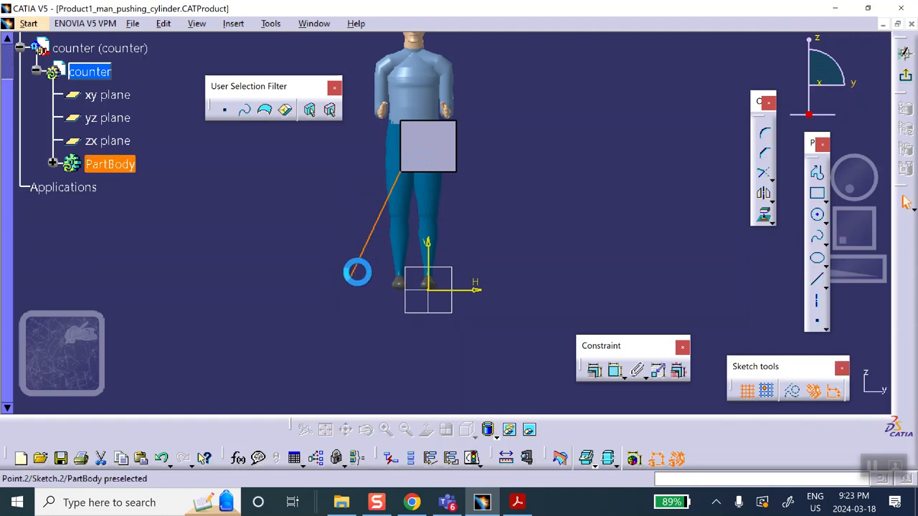
Step: Constrain the slanted line's upper endpoint coincident with the block's lower corner and exit the sketch
{"action": "middle_click_drag", "start_coordinate": [352, 251], "coordinate": [363, 195]}
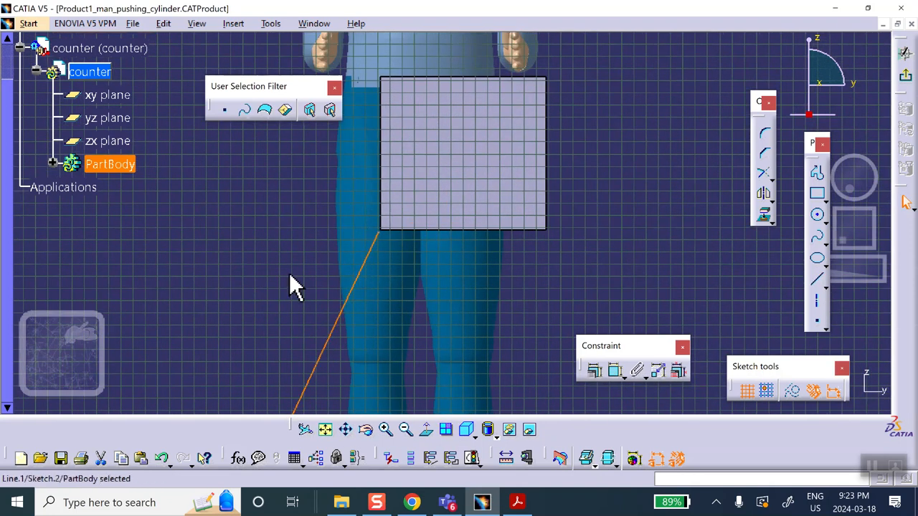
{"action": "left_click", "coordinate": [290, 275]}
{"action": "left_click", "coordinate": [401, 246]}
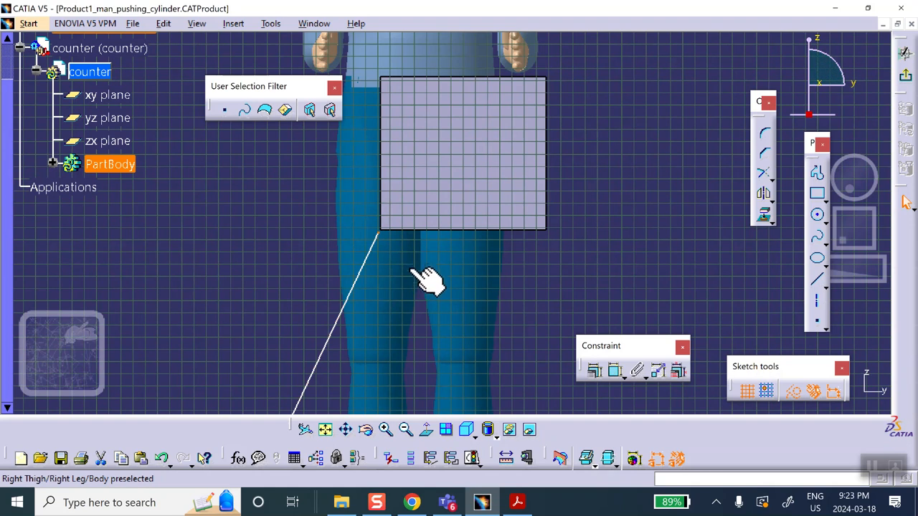
{"action": "left_click", "coordinate": [380, 230]}
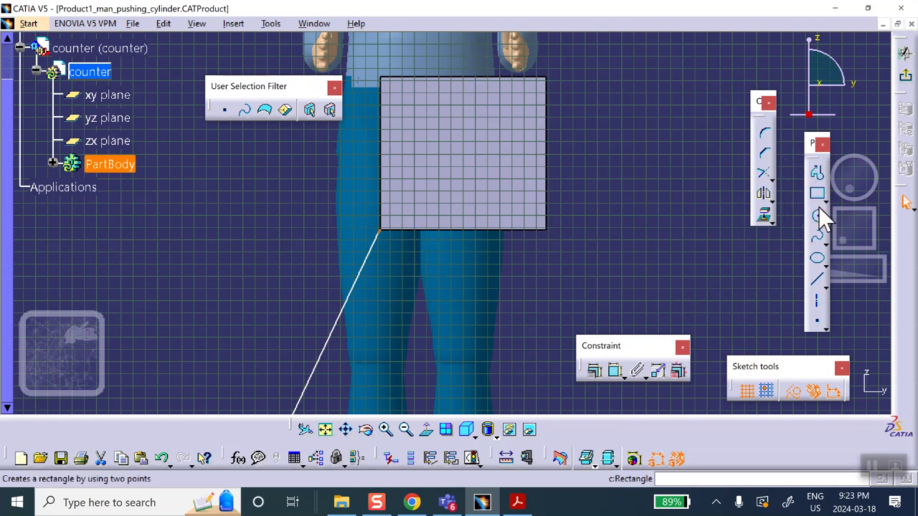
{"action": "left_click", "coordinate": [599, 370]}
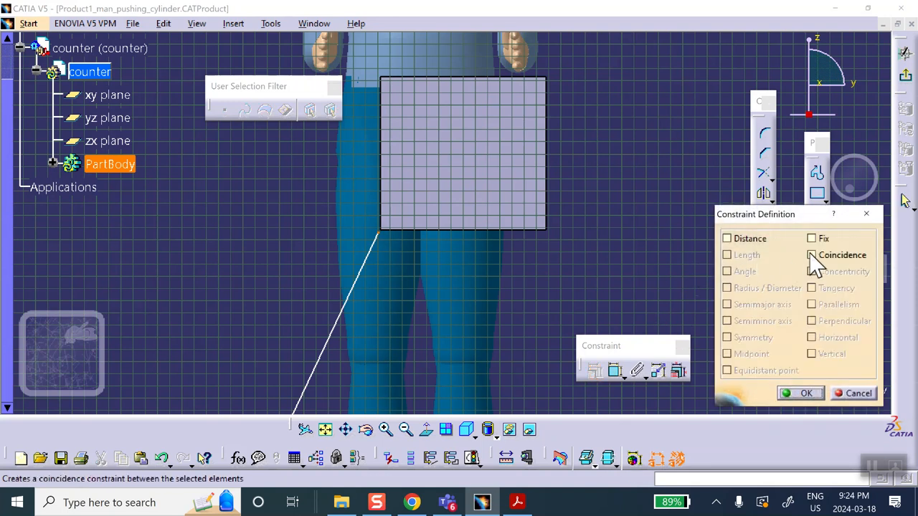
{"action": "left_click", "coordinate": [811, 259]}
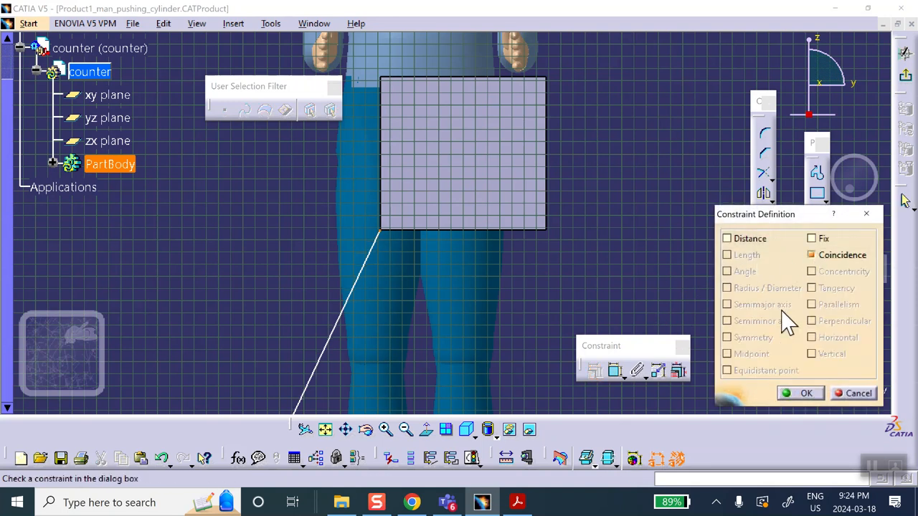
{"action": "left_click", "coordinate": [792, 400]}
{"action": "middle_click_drag", "start_coordinate": [500, 296], "coordinate": [494, 356]}
{"action": "middle_click_drag", "start_coordinate": [430, 222], "coordinate": [516, 219]}
{"action": "left_click", "coordinate": [906, 76]}
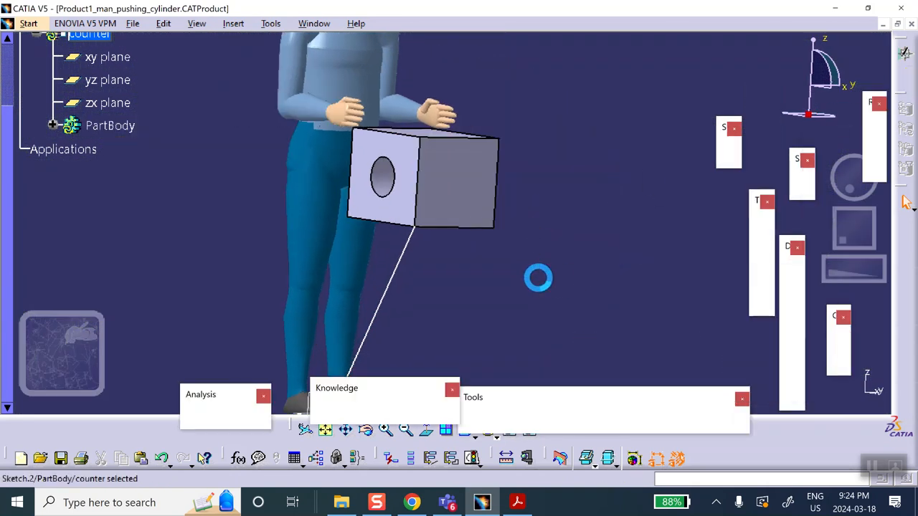
Step: Create a reference plane of type Normal to curve at the default middle point of the slanted line
{"action": "mouse_move", "coordinate": [512, 272]}
{"action": "middle_mouse_down"}
{"action": "mouse_move", "coordinate": [506, 263]}
{"action": "mouse_move", "coordinate": [491, 280]}
{"action": "mouse_move", "coordinate": [521, 147]}
{"action": "mouse_move", "coordinate": [492, 242]}
{"action": "mouse_move", "coordinate": [482, 154]}
{"action": "mouse_move", "coordinate": [485, 199]}
{"action": "mouse_move", "coordinate": [435, 210]}
{"action": "mouse_move", "coordinate": [437, 200]}
{"action": "middle_mouse_up"}
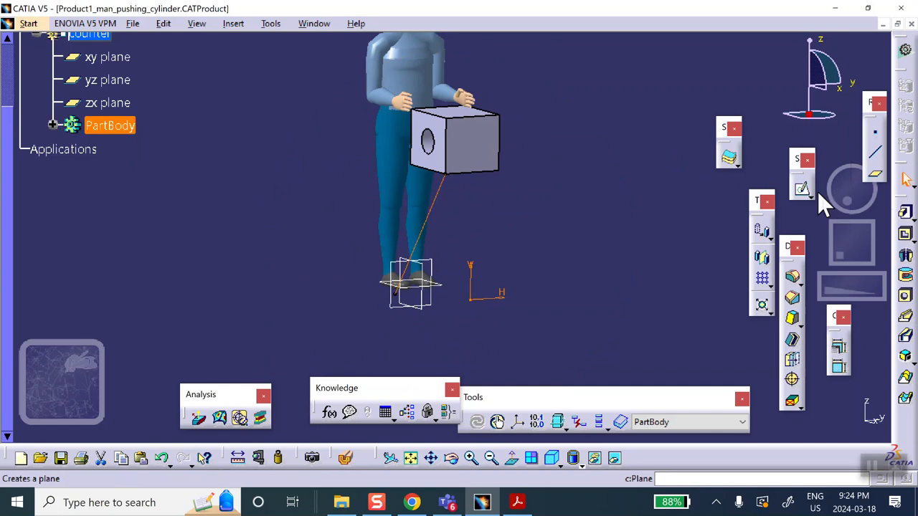
{"action": "left_click", "coordinate": [877, 180]}
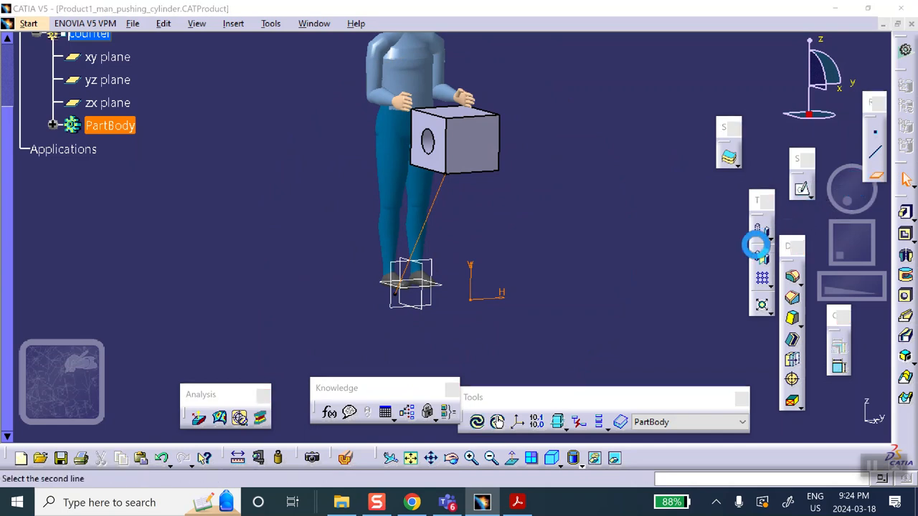
{"action": "left_click", "coordinate": [706, 150]}
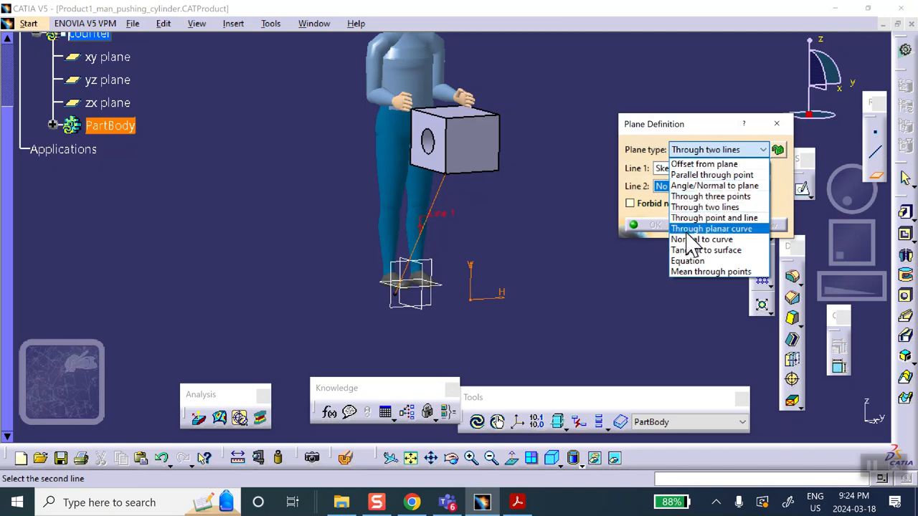
{"action": "left_click", "coordinate": [692, 239]}
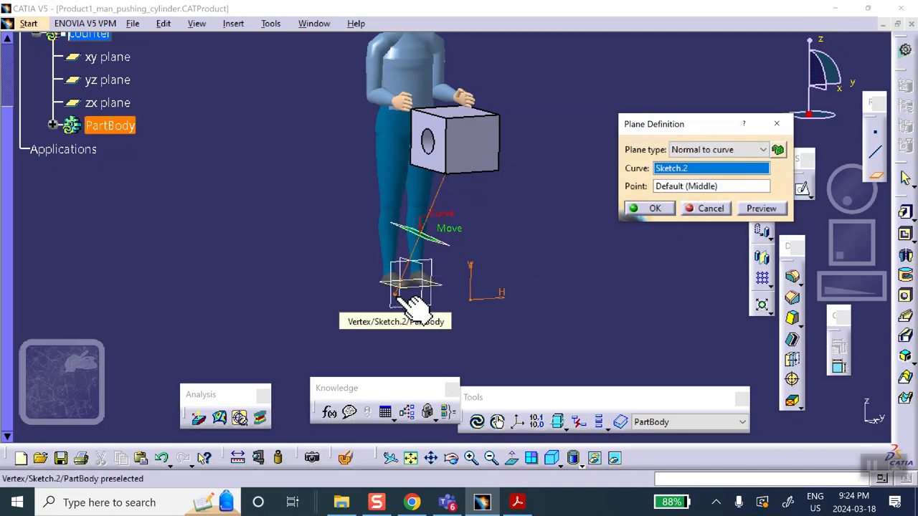
{"action": "left_click", "coordinate": [655, 208]}
Step: Sketch a small circle on the plane normal to the slanted line, close to the line, and exit the sketch
{"action": "middle_click_drag", "start_coordinate": [641, 230], "coordinate": [518, 280]}
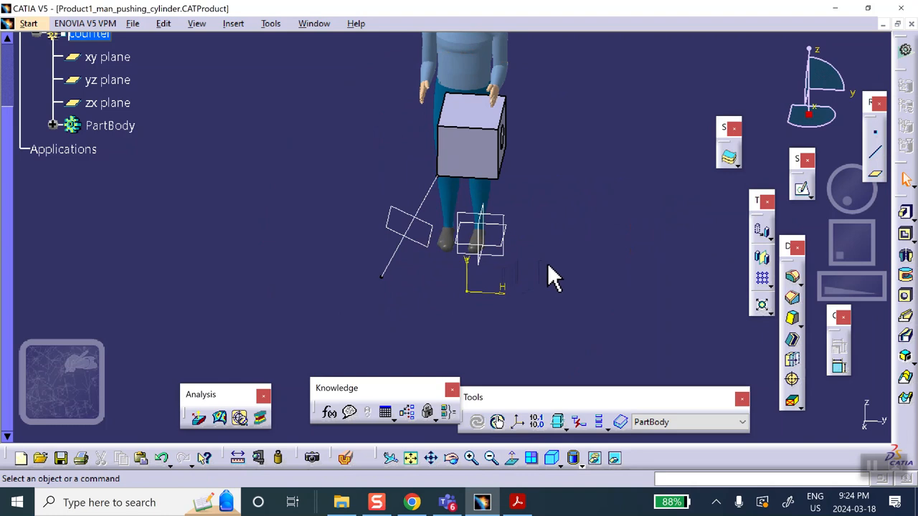
{"action": "middle_click_drag", "start_coordinate": [560, 278], "coordinate": [574, 258]}
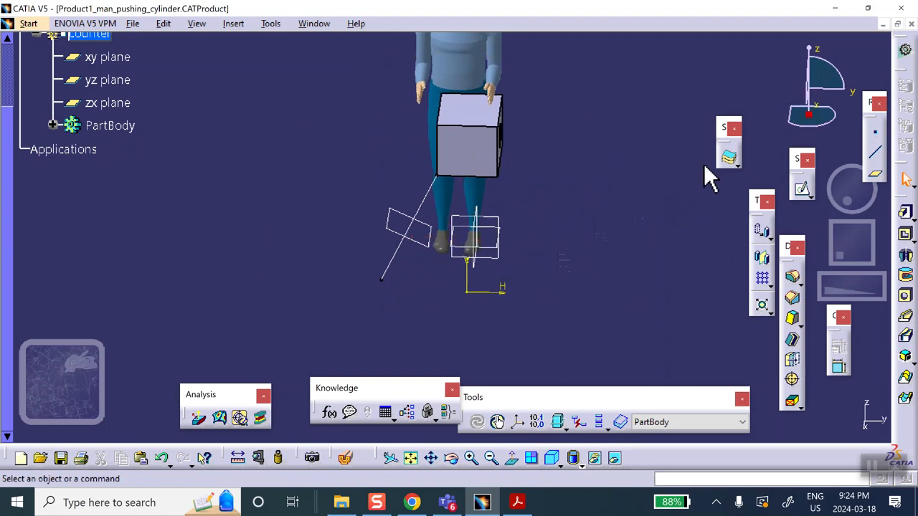
{"action": "left_click", "coordinate": [804, 194]}
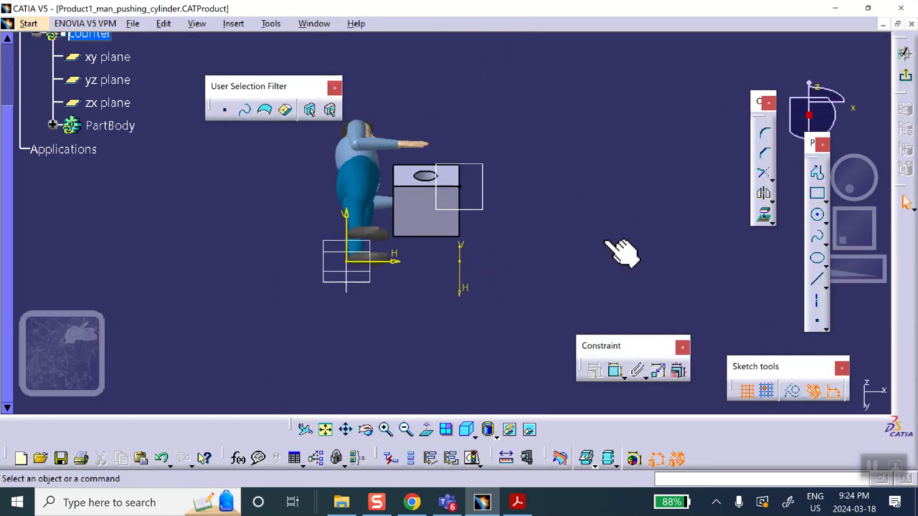
{"action": "left_click", "coordinate": [818, 216]}
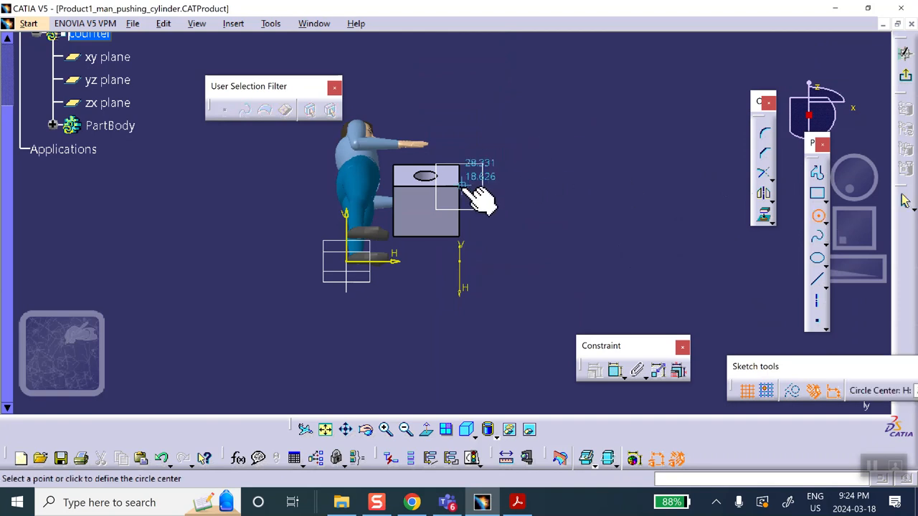
{"action": "mouse_move", "coordinate": [467, 252]}
{"action": "middle_mouse_down"}
{"action": "mouse_move", "coordinate": [475, 199]}
{"action": "mouse_move", "coordinate": [436, 234]}
{"action": "mouse_move", "coordinate": [441, 248]}
{"action": "middle_mouse_up"}
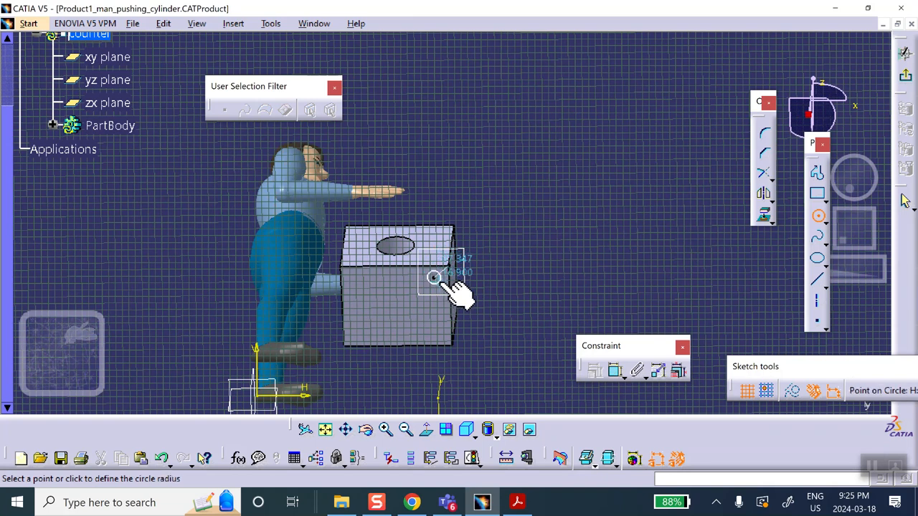
{"action": "left_click", "coordinate": [441, 278]}
{"action": "left_click", "coordinate": [905, 54]}
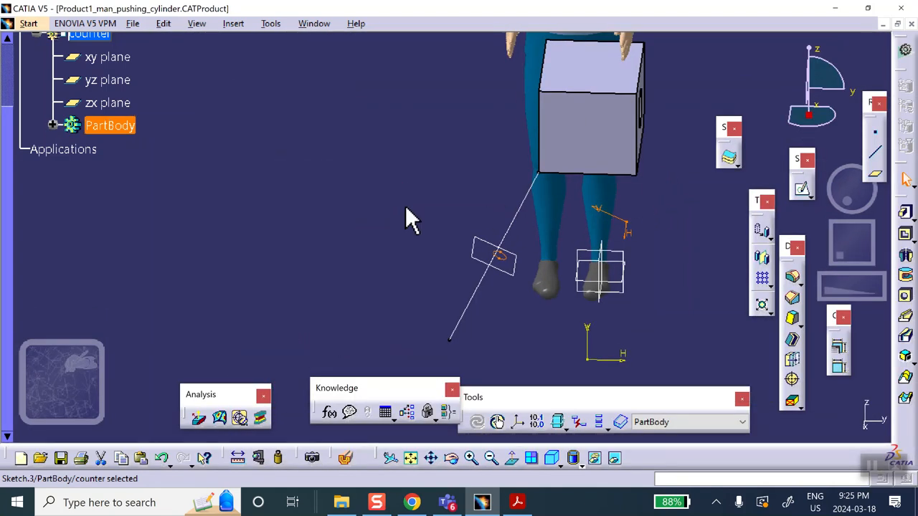
Step: Reopen the small circle's sketch on the plane across the slanted line and shrink the circle
{"action": "middle_click_drag", "start_coordinate": [494, 212], "coordinate": [349, 74]}
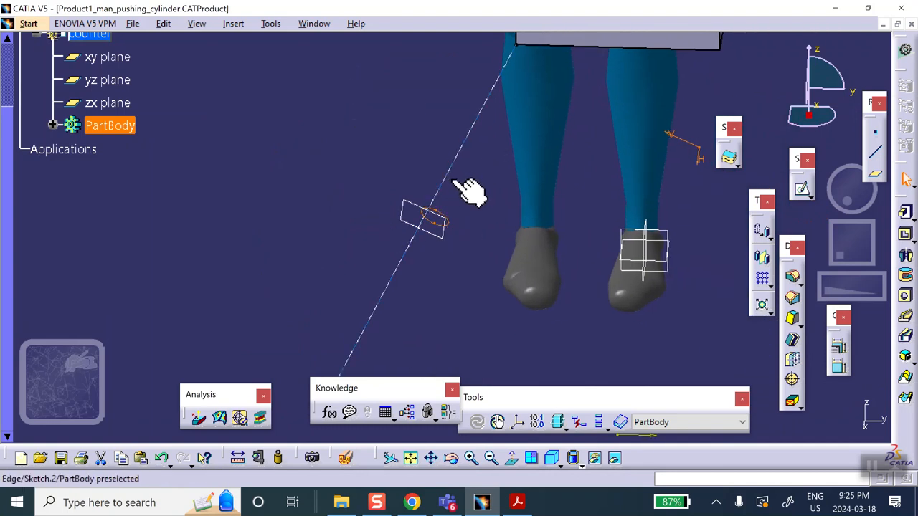
{"action": "left_click", "coordinate": [445, 223]}
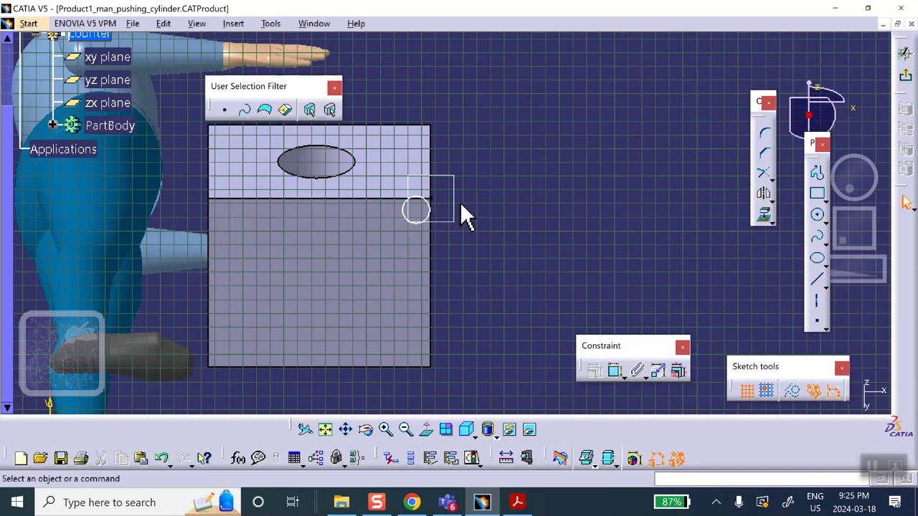
{"action": "mouse_move", "coordinate": [477, 193]}
{"action": "middle_mouse_down"}
{"action": "mouse_move", "coordinate": [435, 236]}
{"action": "mouse_move", "coordinate": [456, 244]}
{"action": "middle_mouse_up"}
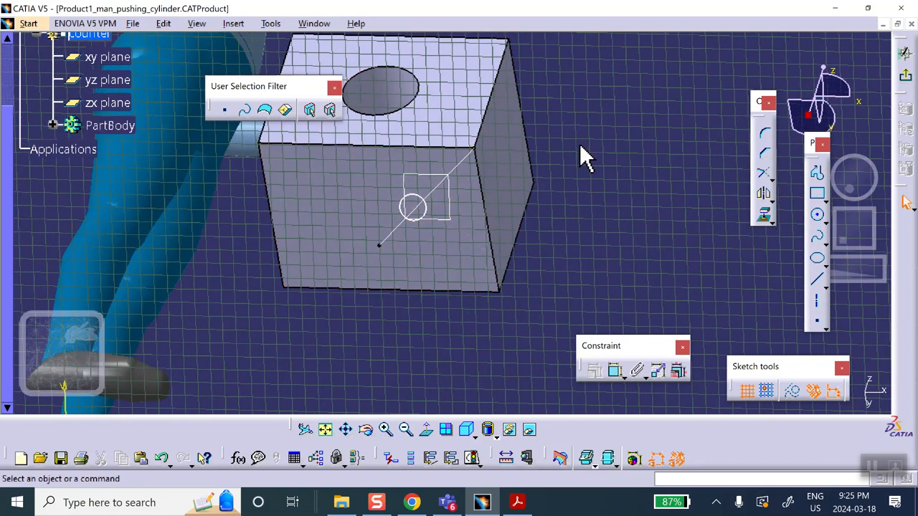
{"action": "left_click", "coordinate": [419, 196]}
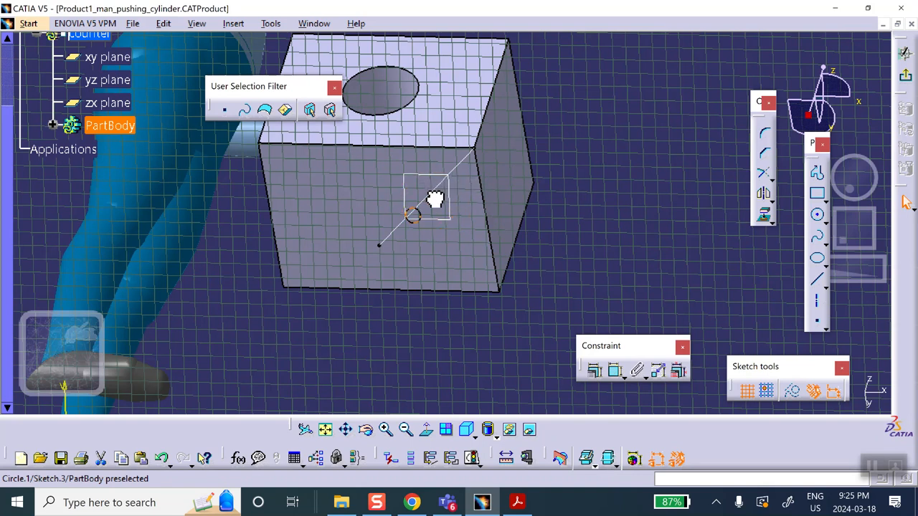
Step: Constrain the distance between the circle's centre and the slanted line to 0 and exit the sketch
{"action": "middle_click_drag", "start_coordinate": [437, 229], "coordinate": [308, 211]}
{"action": "middle_click_drag", "start_coordinate": [383, 222], "coordinate": [404, 117]}
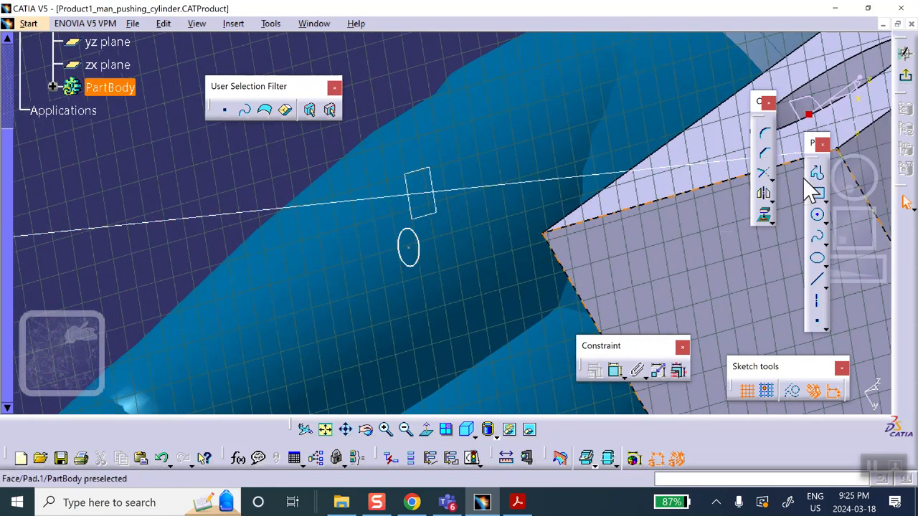
{"action": "left_click", "coordinate": [614, 370]}
{"action": "left_click", "coordinate": [413, 237]}
{"action": "left_click", "coordinate": [409, 198]}
{"action": "left_click", "coordinate": [389, 206]}
{"action": "double_click", "coordinate": [389, 209]}
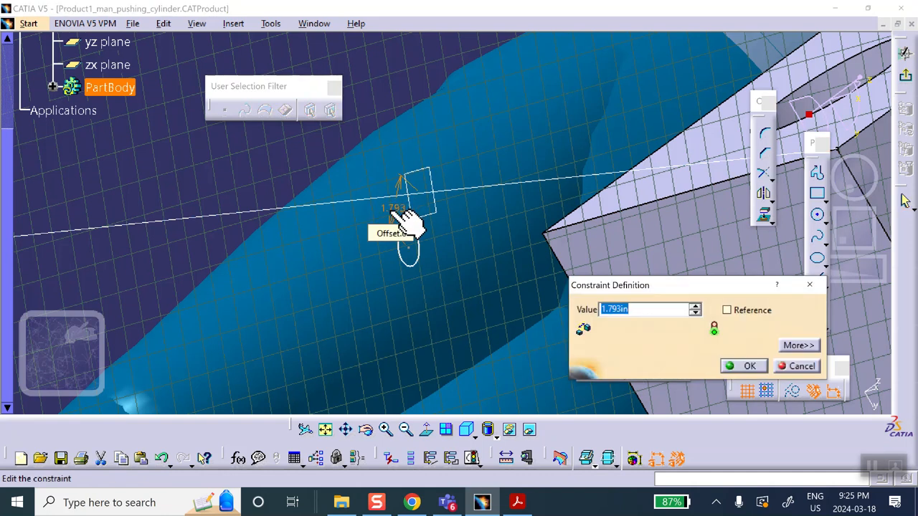
{"action": "type", "text": "0"}
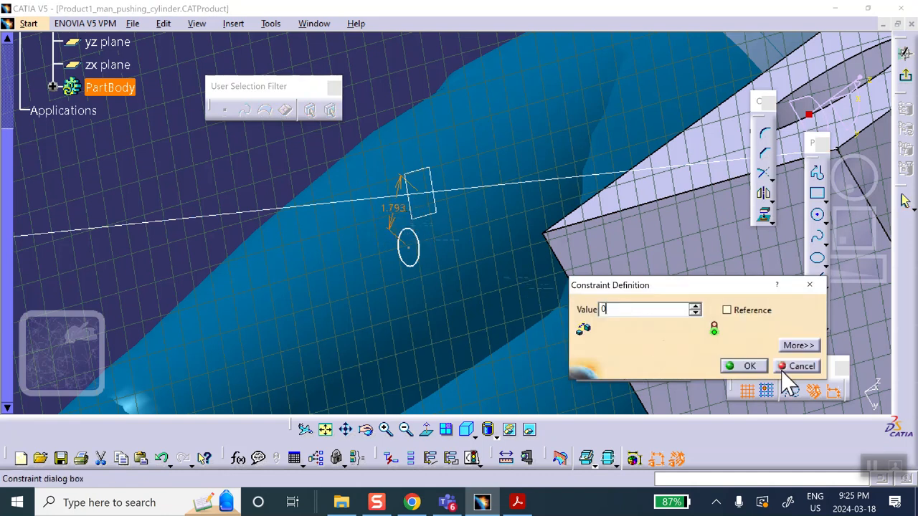
{"action": "left_click", "coordinate": [751, 367]}
{"action": "mouse_move", "coordinate": [566, 161]}
{"action": "middle_mouse_down"}
{"action": "mouse_move", "coordinate": [600, 232]}
{"action": "mouse_move", "coordinate": [581, 299]}
{"action": "mouse_move", "coordinate": [545, 307]}
{"action": "middle_mouse_up"}
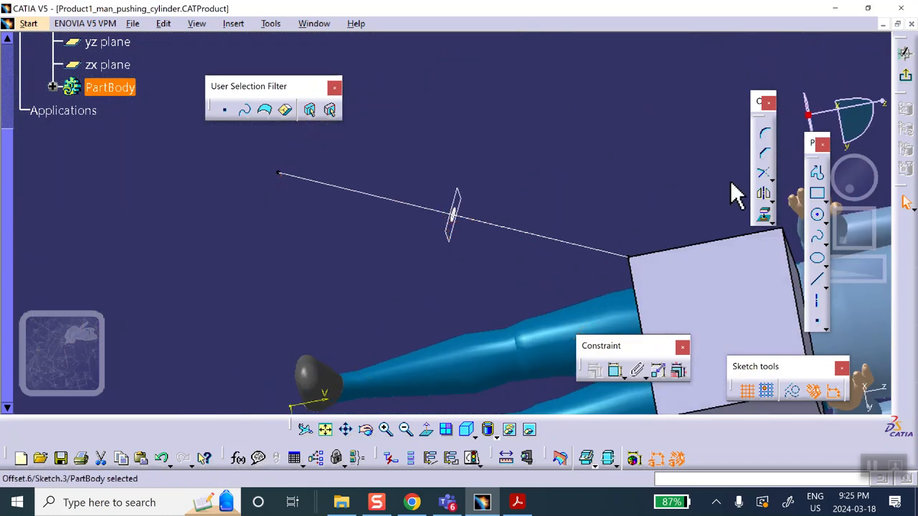
{"action": "left_click", "coordinate": [780, 107]}
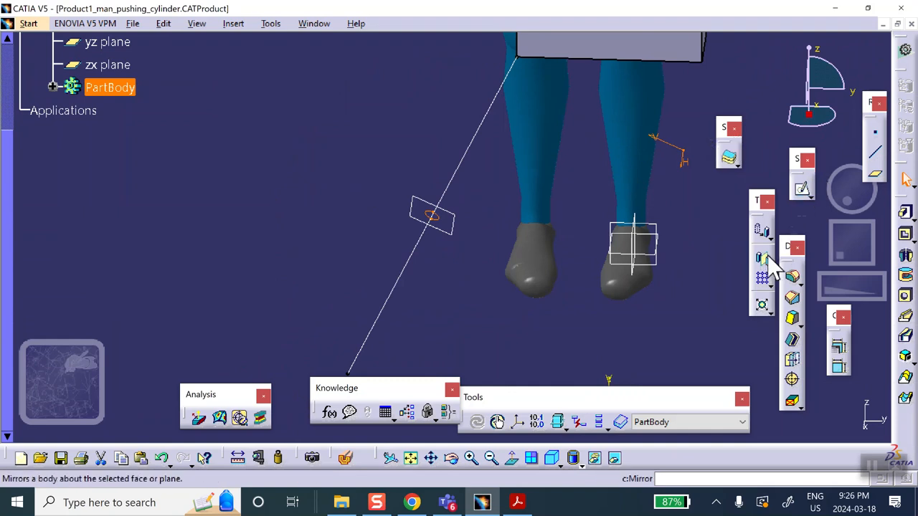
Step: Pad the small circle along the slanted line with a length of 14.787 in and mirrored extent to form a leg
{"action": "left_click", "coordinate": [905, 213]}
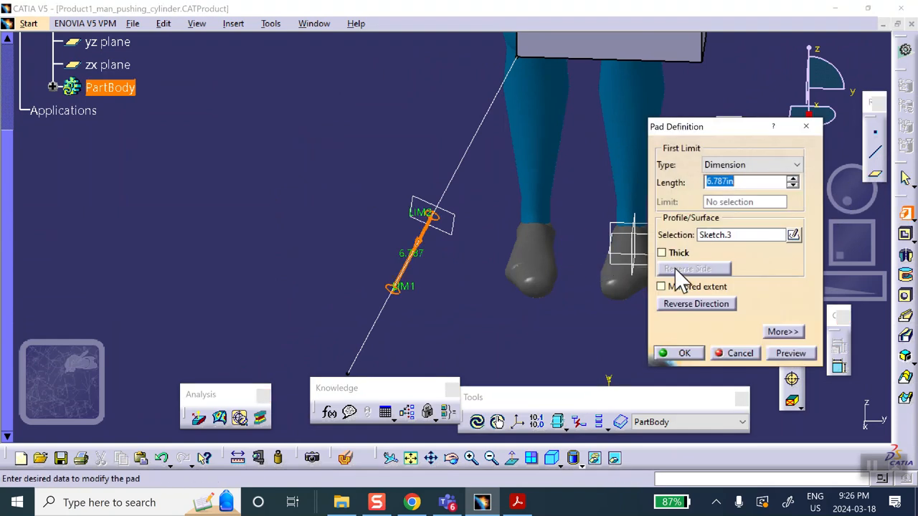
{"action": "left_click", "coordinate": [660, 286]}
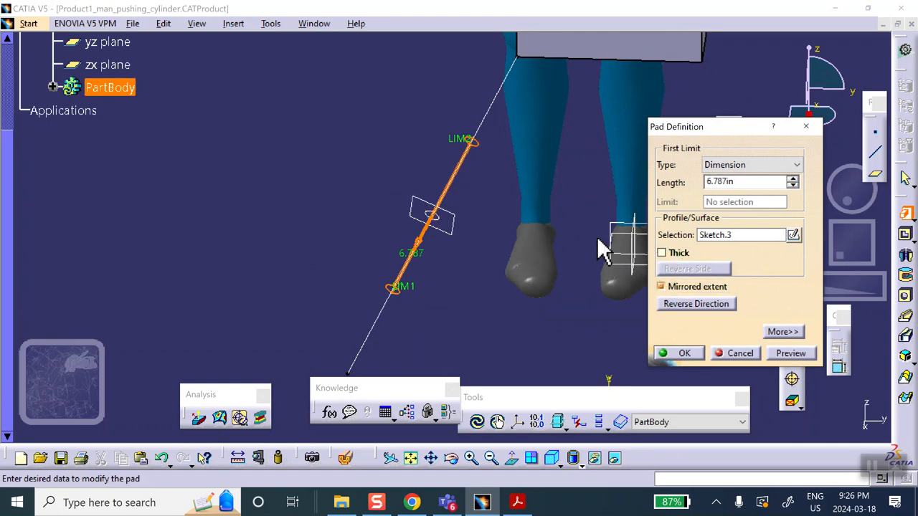
{"action": "middle_click_drag", "start_coordinate": [590, 251], "coordinate": [609, 141]}
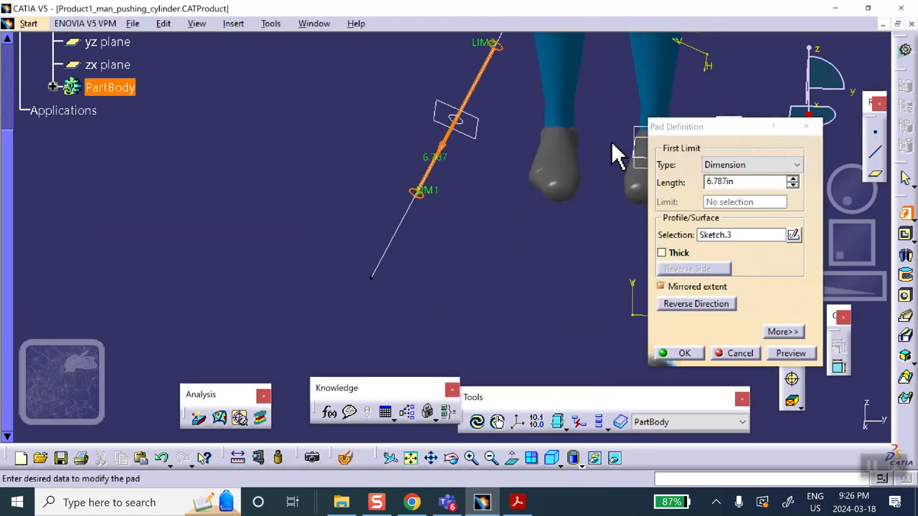
{"action": "left_click", "coordinate": [792, 178]}
{"action": "left_click", "coordinate": [792, 179]}
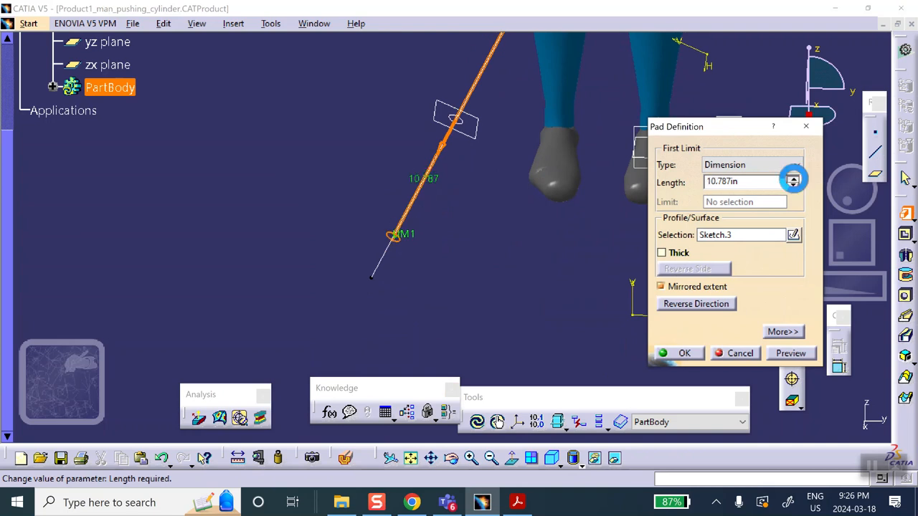
{"action": "left_click", "coordinate": [792, 178]}
{"action": "left_click", "coordinate": [792, 179]}
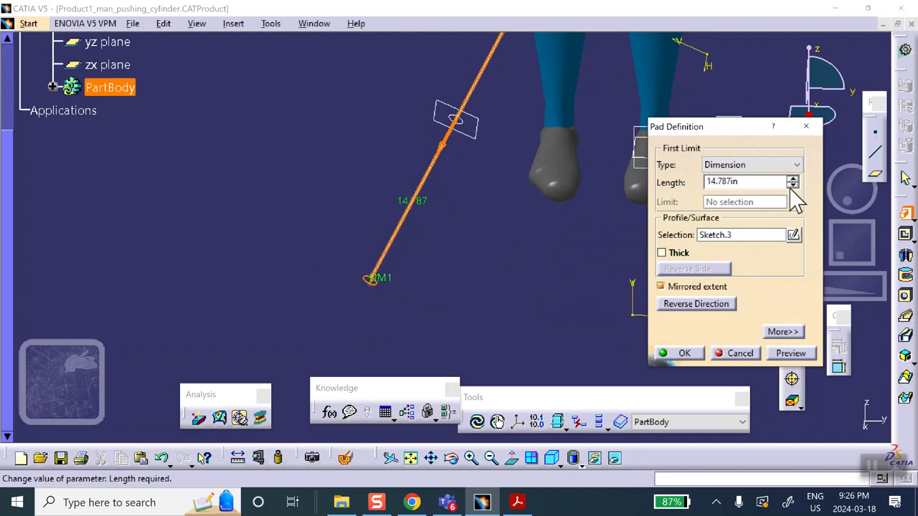
{"action": "left_click", "coordinate": [683, 353]}
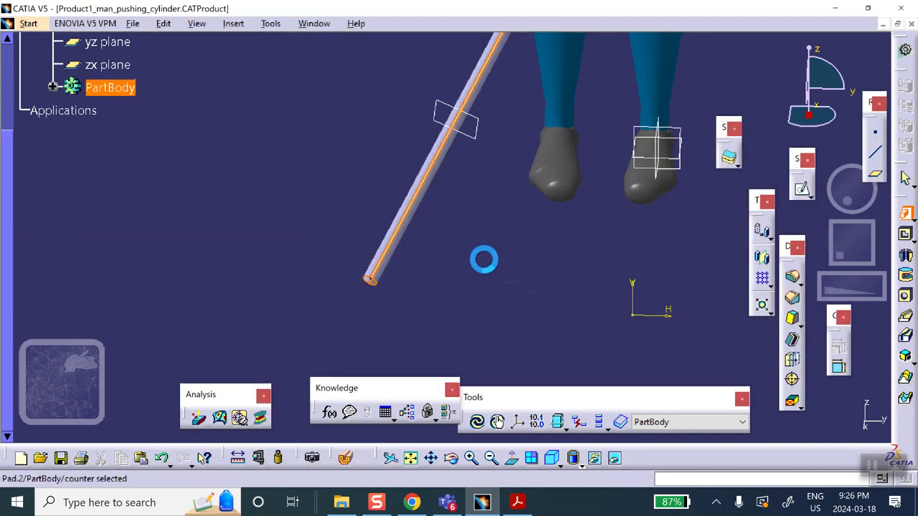
Step: Create a plane normal to the counter's upper edge on the face away from the manikin, through the edge's middle
{"action": "middle_click_drag", "start_coordinate": [488, 215], "coordinate": [633, 248]}
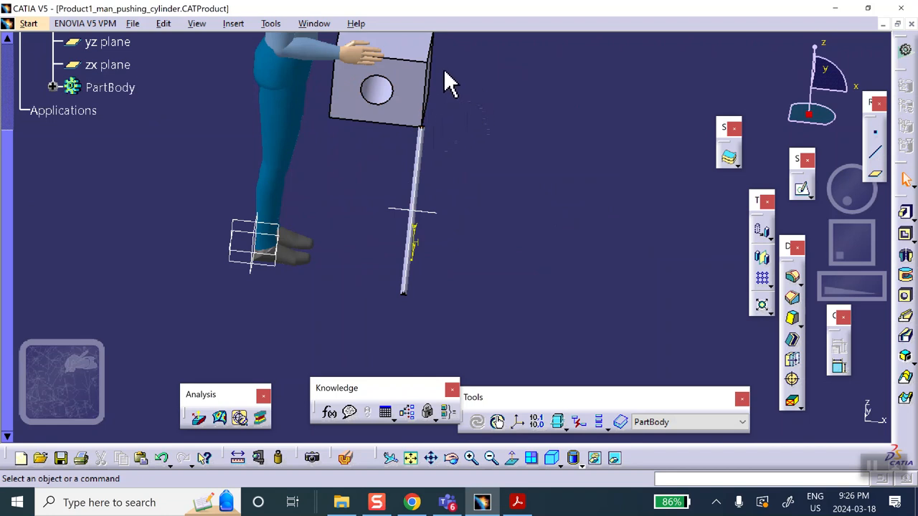
{"action": "middle_click_drag", "start_coordinate": [462, 104], "coordinate": [452, 159]}
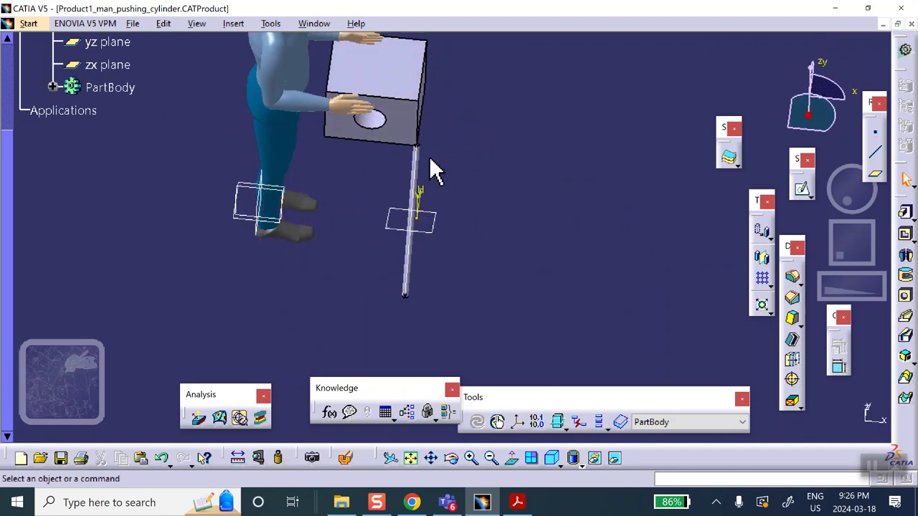
{"action": "middle_click_drag", "start_coordinate": [337, 204], "coordinate": [355, 107]}
{"action": "middle_click_drag", "start_coordinate": [554, 133], "coordinate": [457, 166]}
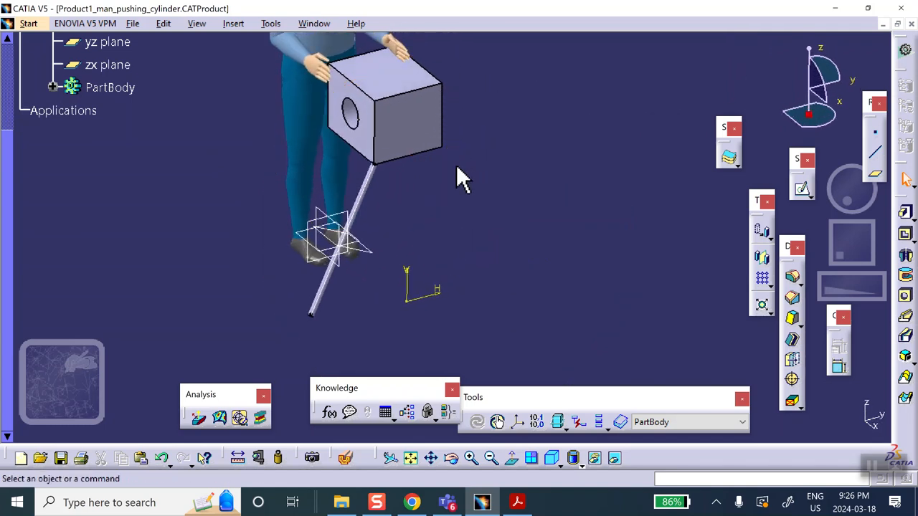
{"action": "left_click", "coordinate": [875, 176]}
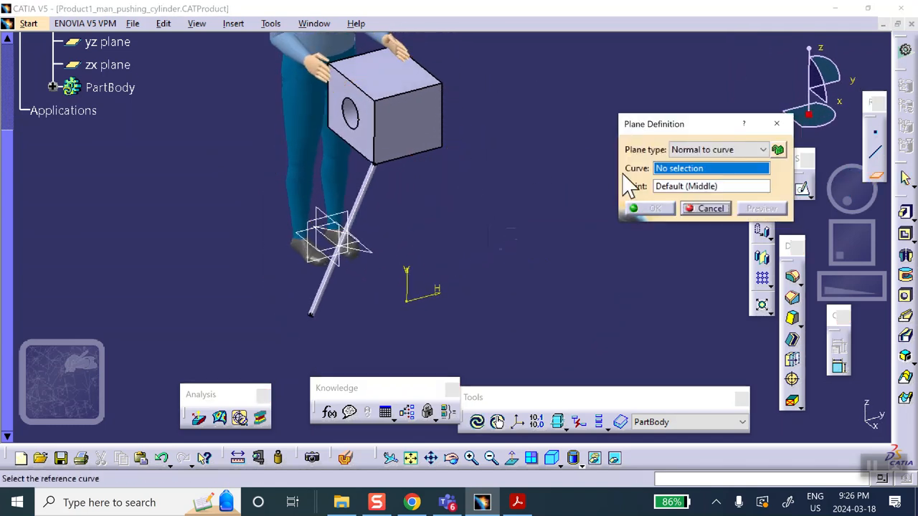
{"action": "left_click", "coordinate": [423, 97]}
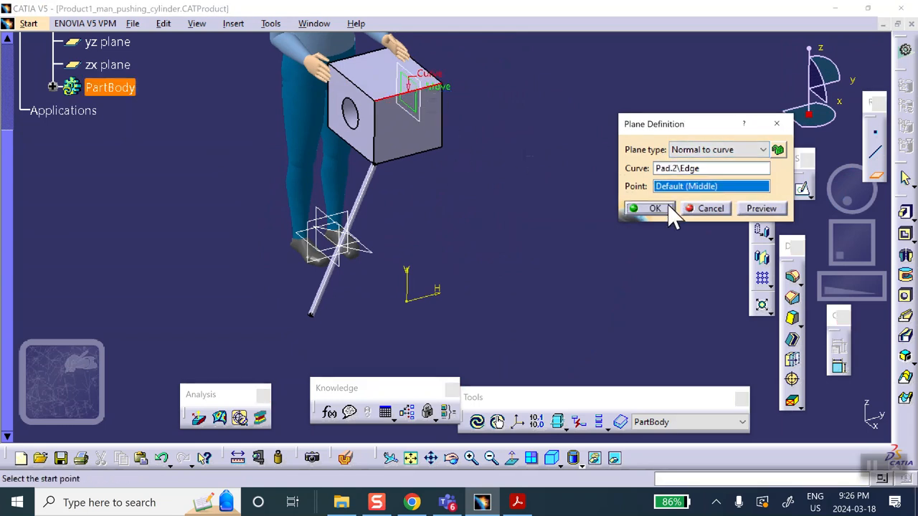
{"action": "left_click", "coordinate": [666, 208]}
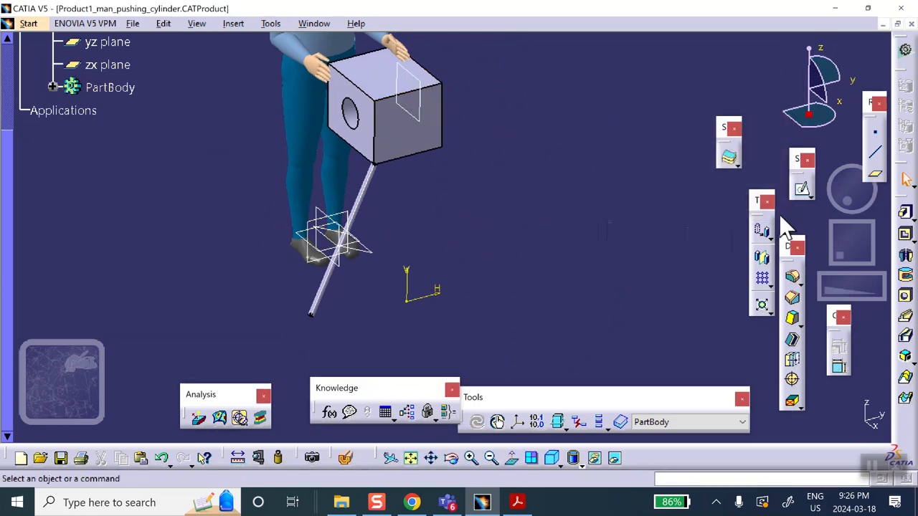
Step: Mirror the slanted leg about the new plane across the counter's length to form a leg at the other end
{"action": "left_click", "coordinate": [764, 258]}
{"action": "left_click", "coordinate": [363, 199]}
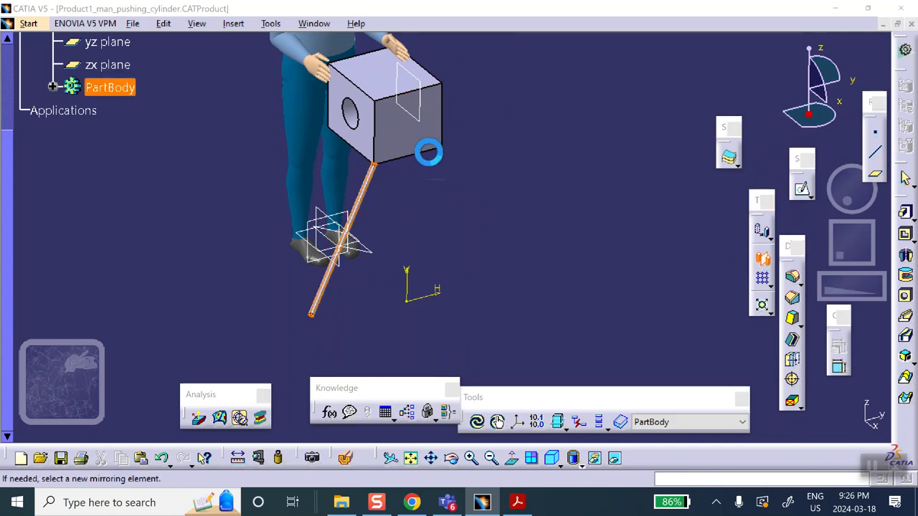
{"action": "left_click", "coordinate": [433, 119]}
{"action": "left_click", "coordinate": [798, 421]}
{"action": "left_click", "coordinate": [541, 293]}
{"action": "middle_click_drag", "start_coordinate": [492, 286], "coordinate": [500, 221]}
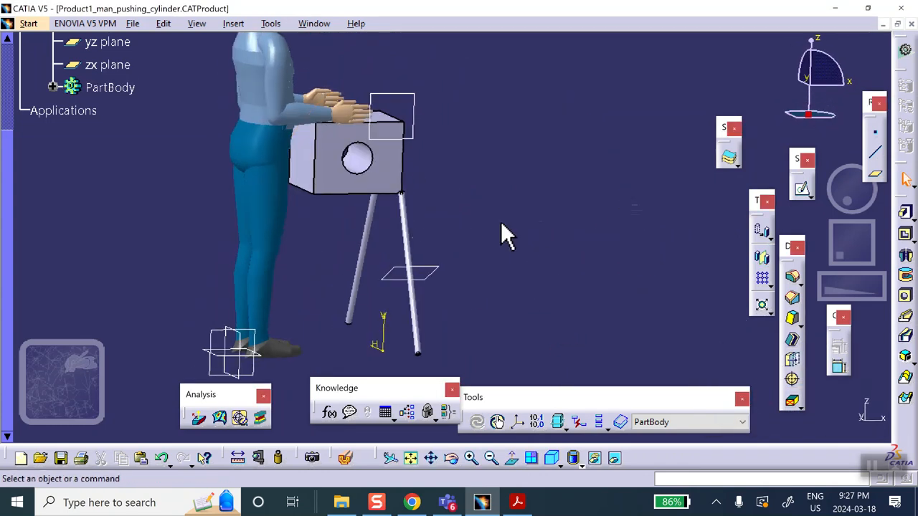
{"action": "middle_click_drag", "start_coordinate": [409, 194], "coordinate": [459, 151]}
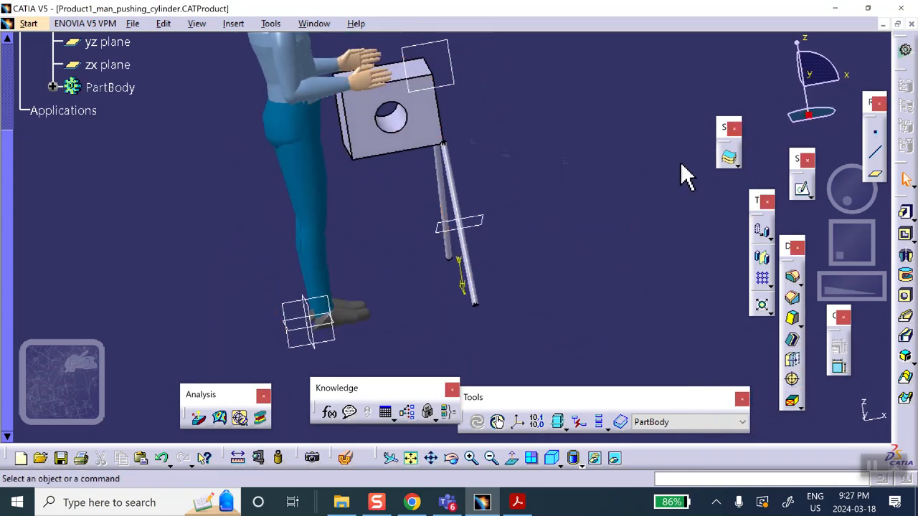
Step: Create a plane normal to the lower edge of the counter's face with the hole, through the edge's middle
{"action": "left_click", "coordinate": [869, 176]}
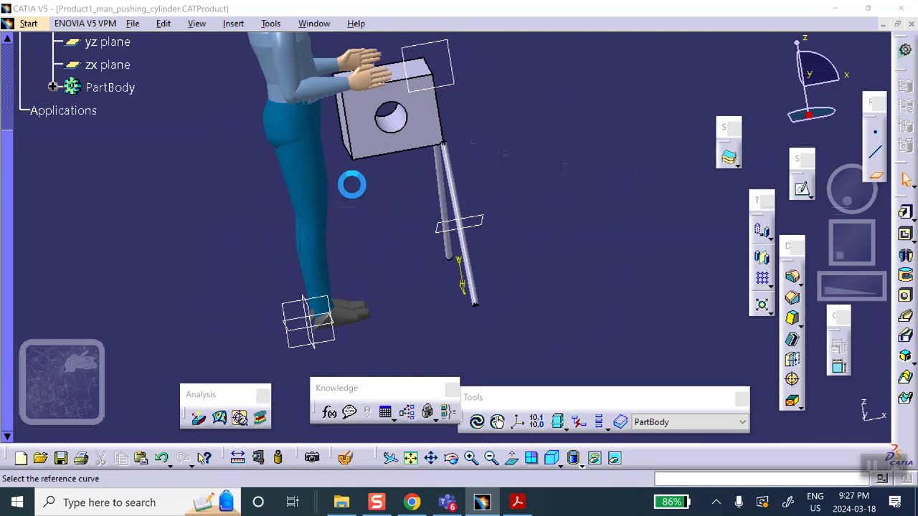
{"action": "left_click", "coordinate": [402, 157]}
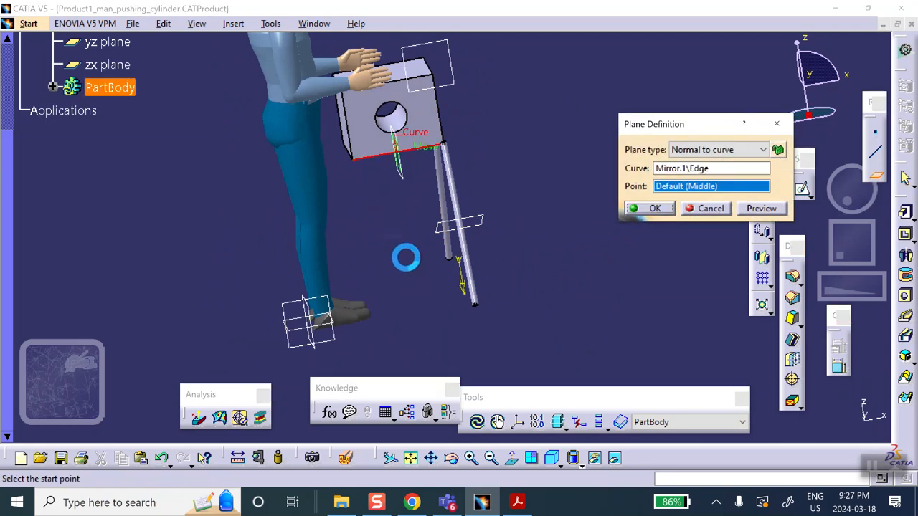
{"action": "left_click", "coordinate": [661, 206]}
{"action": "middle_click_drag", "start_coordinate": [645, 236], "coordinate": [657, 260]}
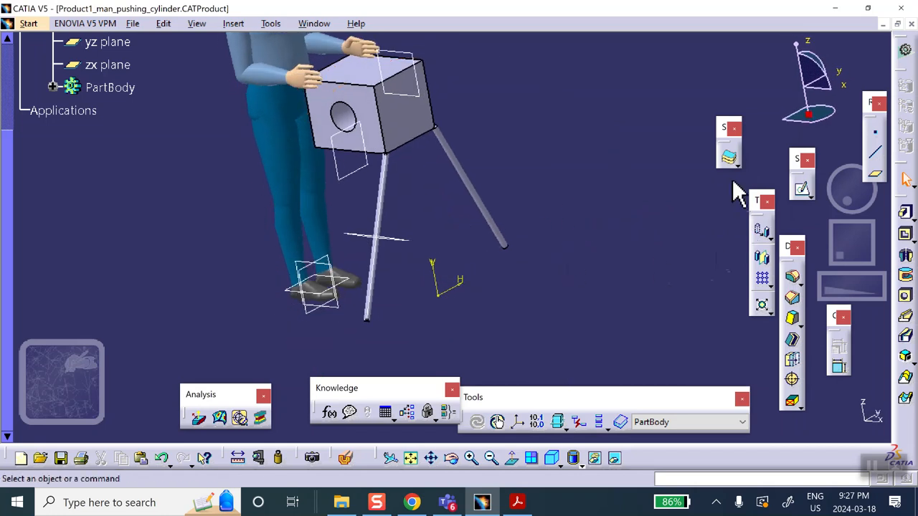
Step: Mirror the original slanted leg about the plane through the middle of the hole face's lower edge
{"action": "left_click", "coordinate": [762, 257]}
{"action": "left_click", "coordinate": [390, 207]}
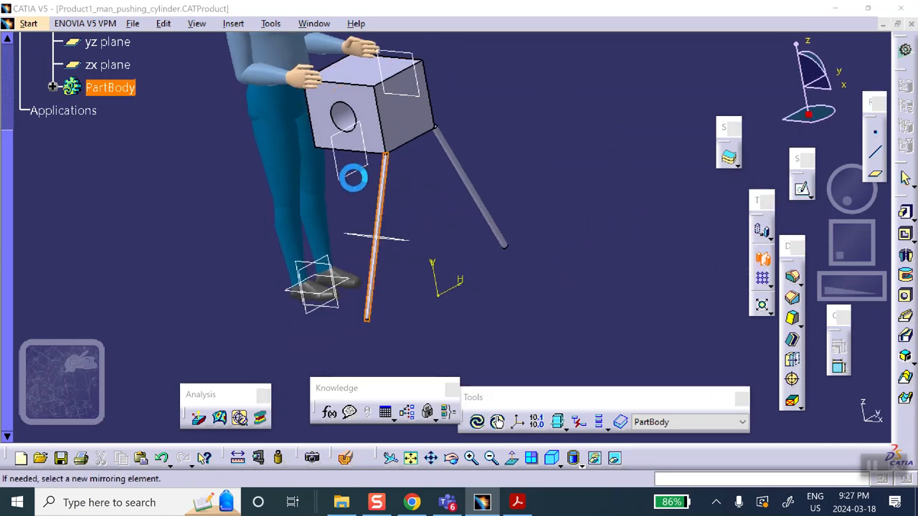
{"action": "left_click", "coordinate": [356, 172]}
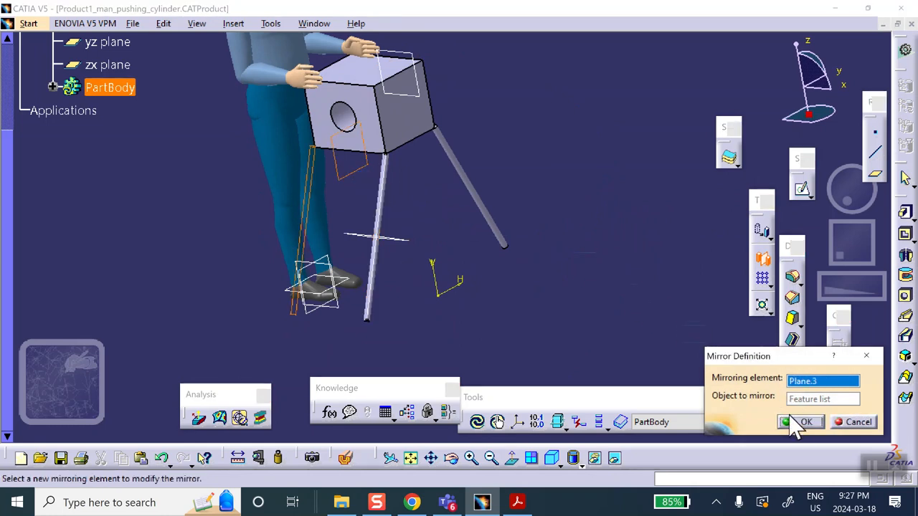
{"action": "left_click", "coordinate": [794, 422]}
{"action": "left_click", "coordinate": [552, 172]}
{"action": "middle_click_drag", "start_coordinate": [573, 156], "coordinate": [499, 249]}
Step: Check the assignment PDF, then mirror the current solid about the plane across the counter's length to add the fourth leg
{"action": "left_click", "coordinate": [518, 502]}
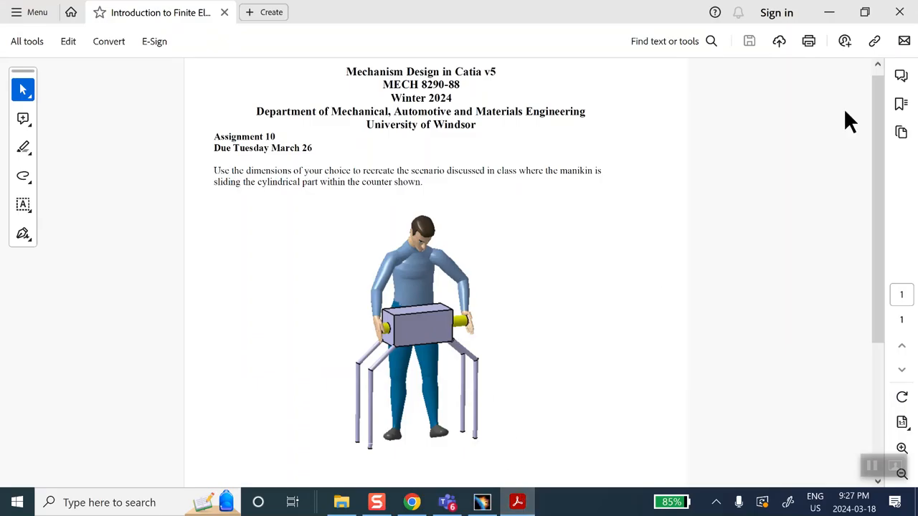
{"action": "left_click", "coordinate": [828, 13]}
{"action": "middle_click_drag", "start_coordinate": [585, 244], "coordinate": [656, 164]}
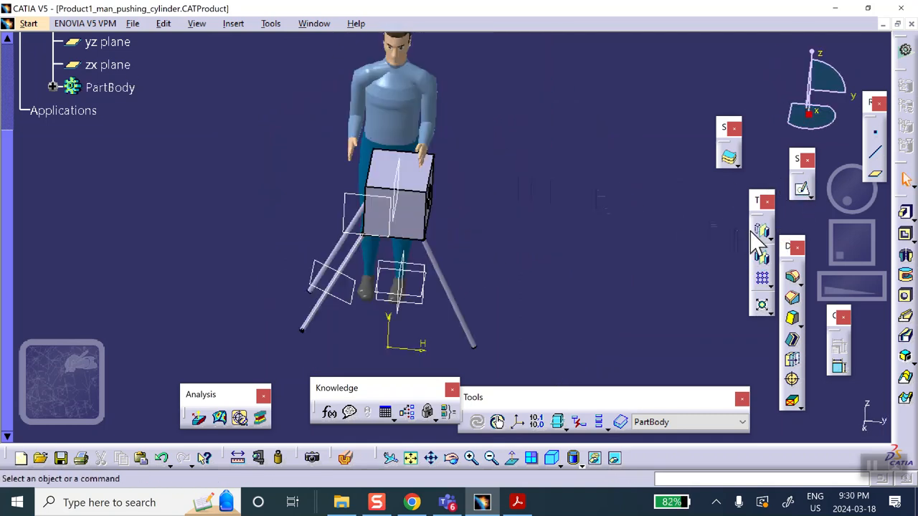
{"action": "left_click", "coordinate": [758, 257]}
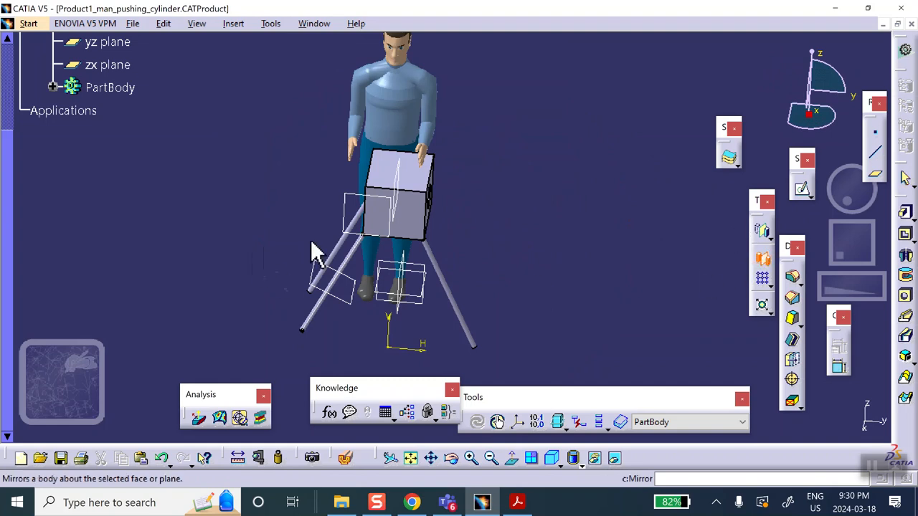
{"action": "left_click", "coordinate": [345, 248]}
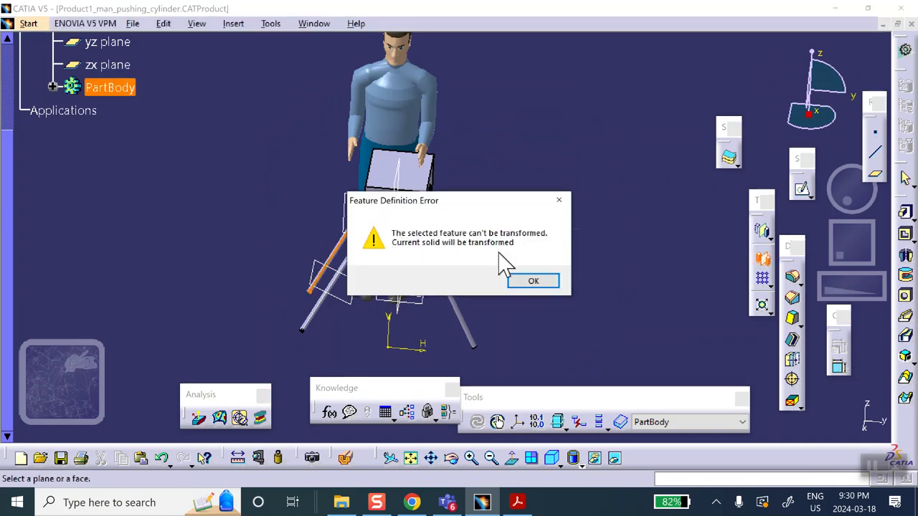
{"action": "left_click", "coordinate": [538, 282]}
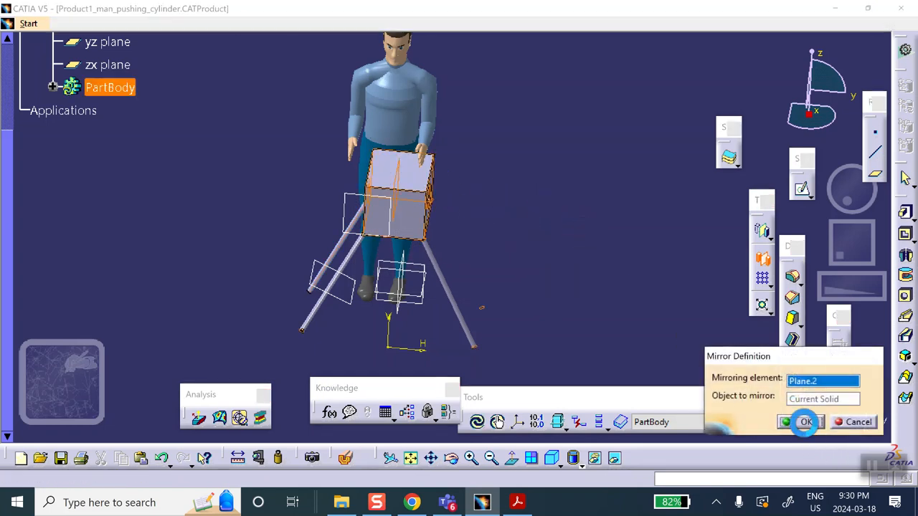
{"action": "left_click", "coordinate": [806, 422]}
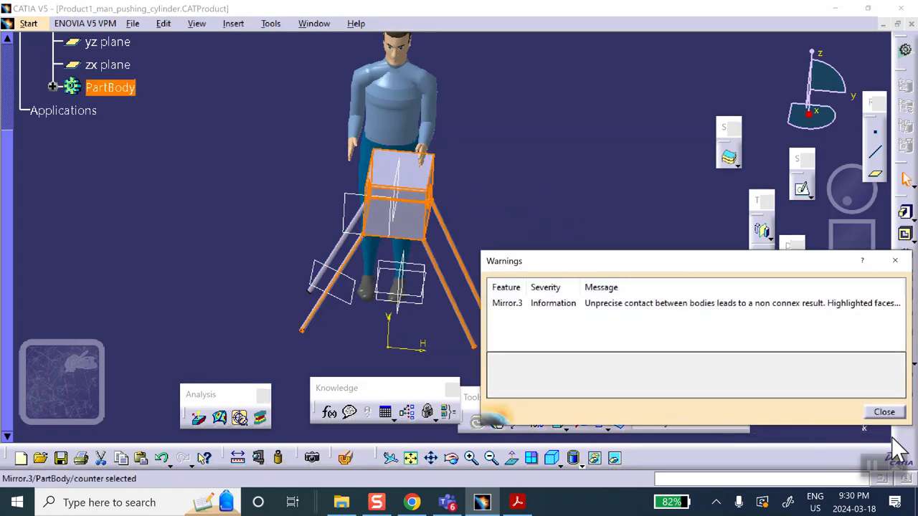
{"action": "left_click", "coordinate": [884, 411]}
{"action": "left_click", "coordinate": [560, 250]}
{"action": "middle_click_drag", "start_coordinate": [552, 249], "coordinate": [533, 227]}
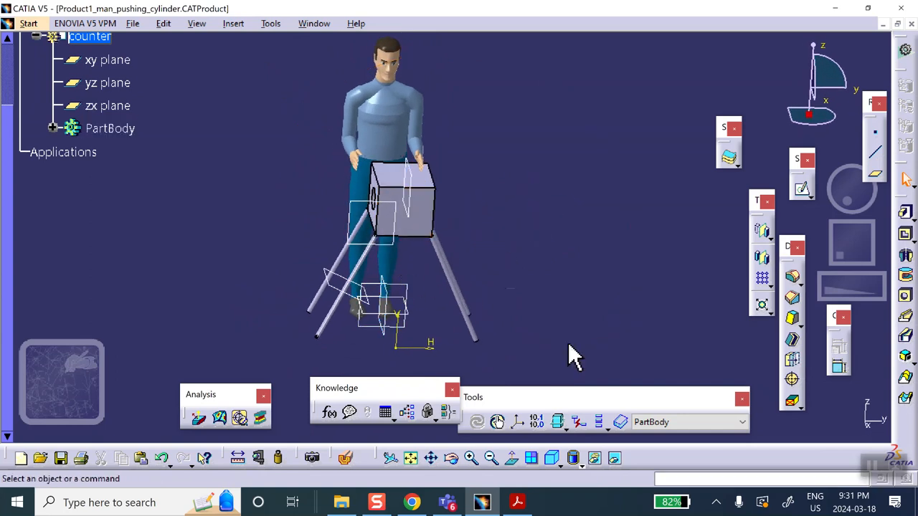
Step: Review the assignment PDF again, then activate Product1 and insert a new part using the assembly origin
{"action": "left_click", "coordinate": [517, 502]}
{"action": "left_click", "coordinate": [829, 13]}
{"action": "middle_click_drag", "start_coordinate": [493, 210], "coordinate": [500, 194]}
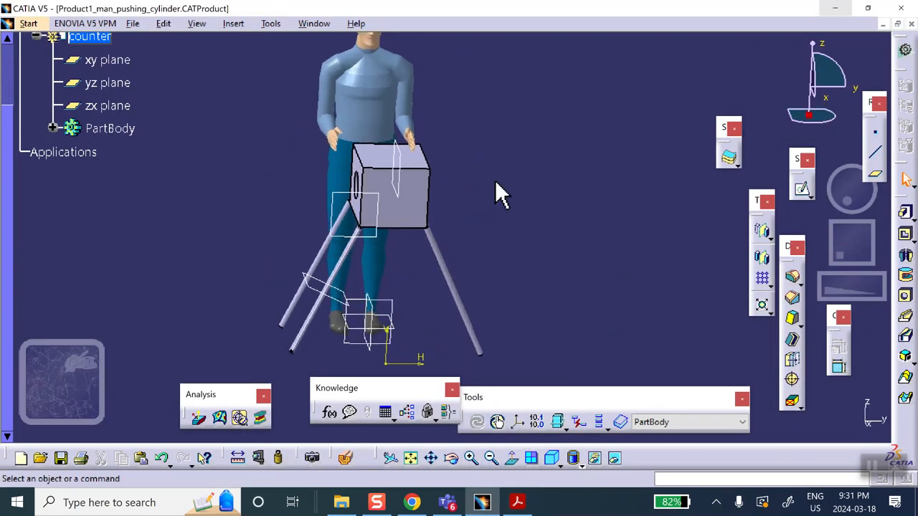
{"action": "scroll", "coordinate": [145, 169], "scroll_direction": "up", "scroll_amount": 3}
{"action": "double_click", "coordinate": [47, 130]}
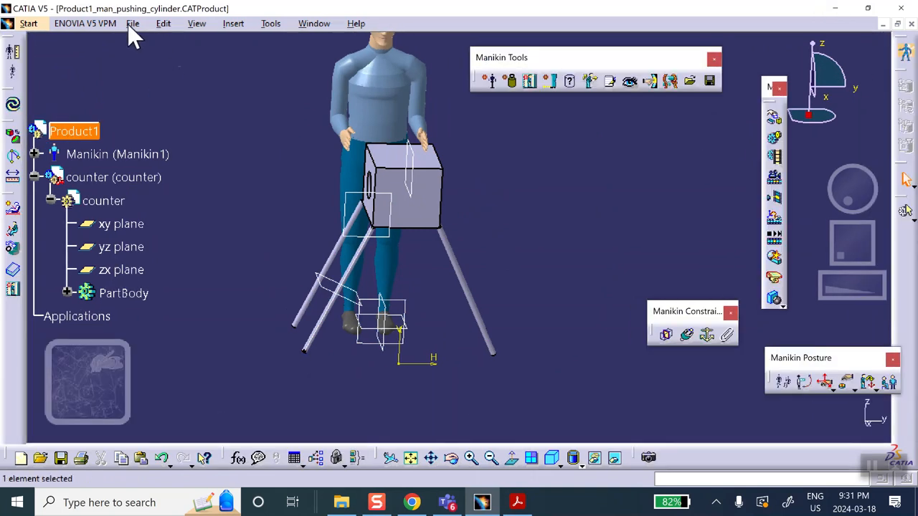
{"action": "left_click", "coordinate": [229, 26]}
{"action": "left_click", "coordinate": [250, 112]}
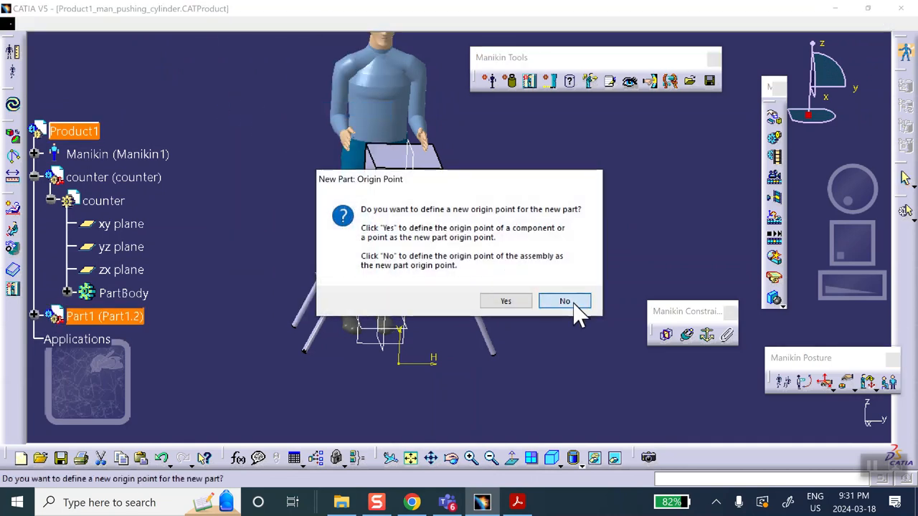
{"action": "left_click", "coordinate": [565, 302]}
{"action": "left_click", "coordinate": [67, 313]}
{"action": "scroll", "coordinate": [107, 224], "scroll_direction": "down", "scroll_amount": 3}
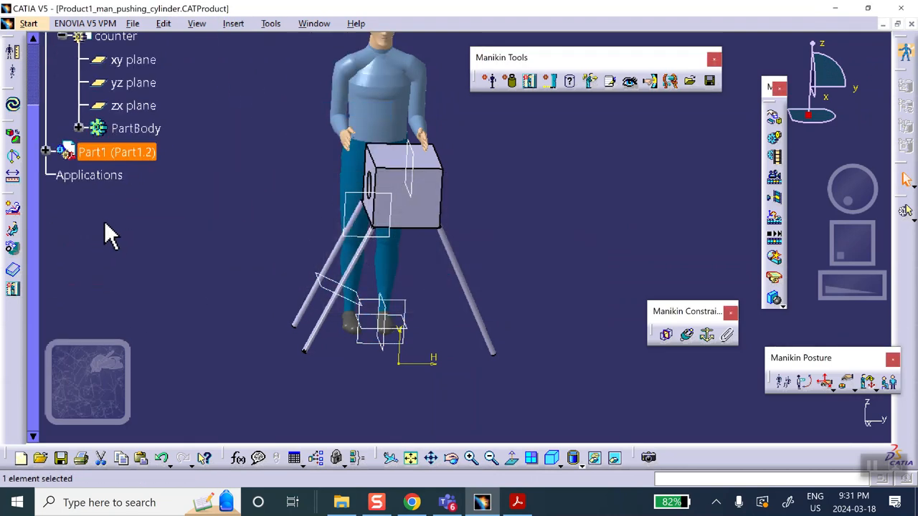
Step: Set the new part's instance name and part number to cylinder
{"action": "left_click", "coordinate": [46, 152]}
{"action": "right_click", "coordinate": [118, 152]}
{"action": "left_click", "coordinate": [170, 218]}
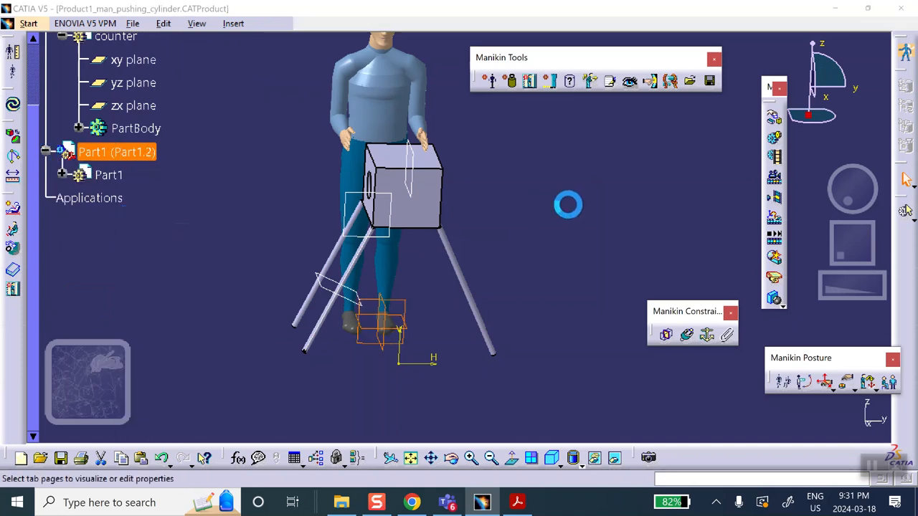
{"action": "left_click_drag", "start_coordinate": [556, 147], "coordinate": [500, 140]}
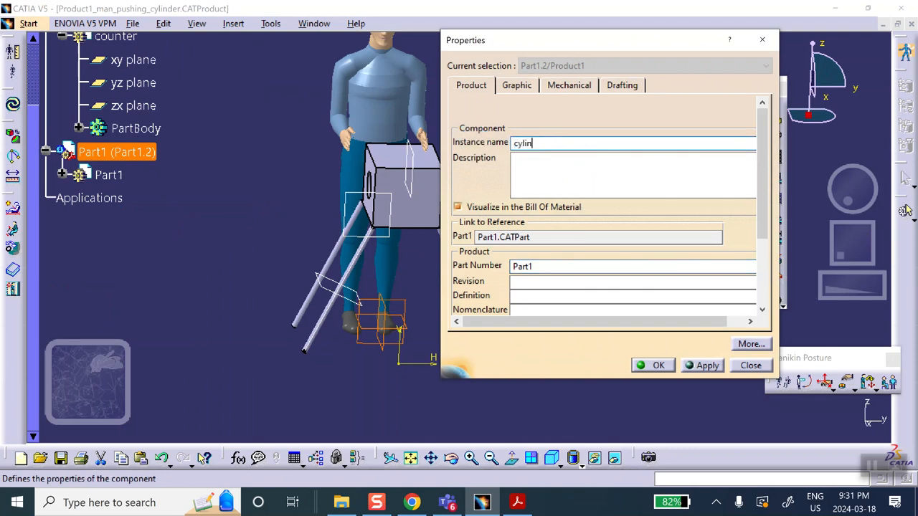
{"action": "double_click", "coordinate": [550, 265]}
{"action": "type", "text": "cylinder"}
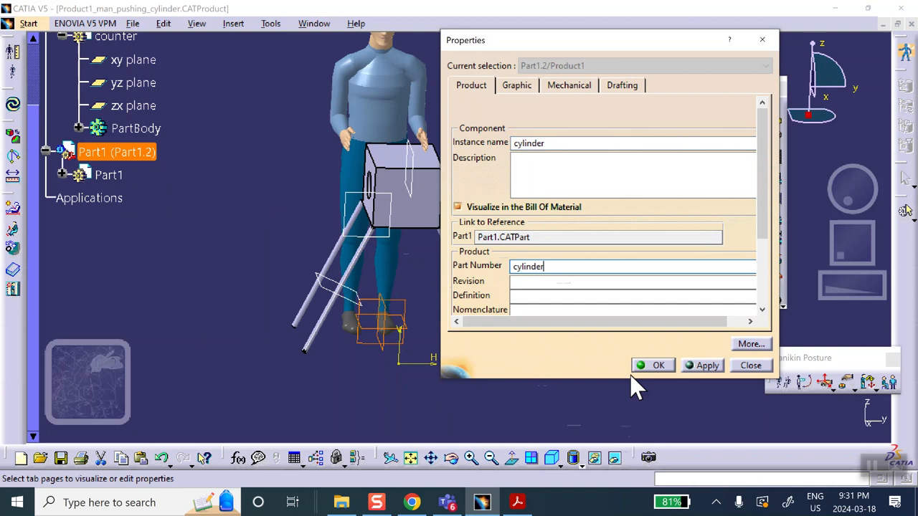
{"action": "left_click", "coordinate": [658, 366]}
Step: Open the cylinder part for editing and start a sketch on the counter's side face containing the hole
{"action": "left_click", "coordinate": [115, 175]}
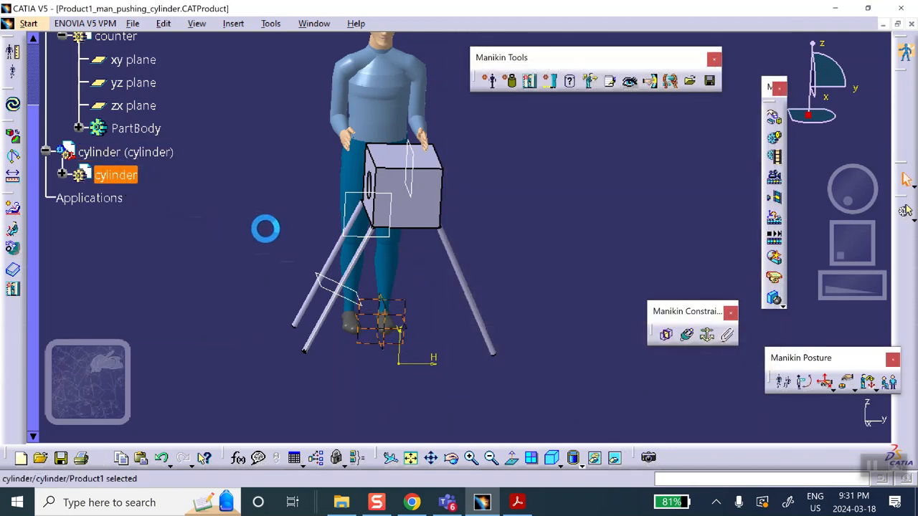
{"action": "middle_click_drag", "start_coordinate": [261, 228], "coordinate": [306, 145]}
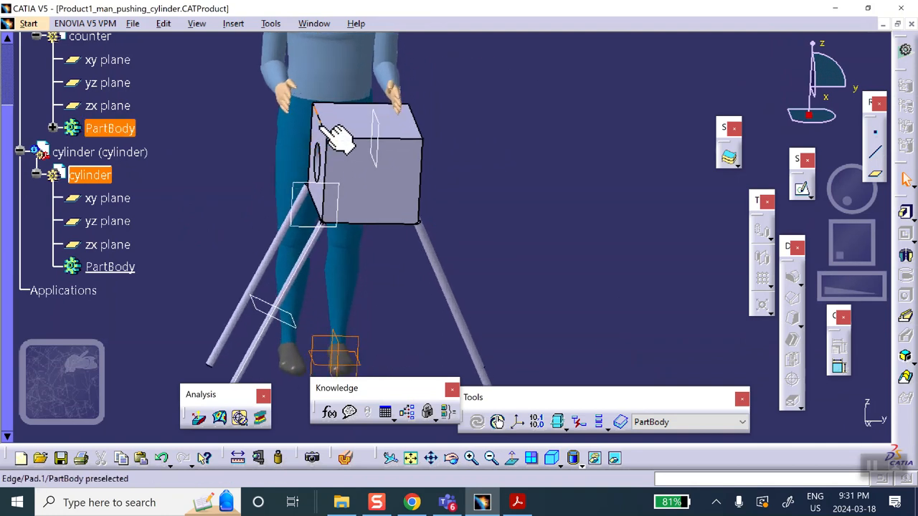
{"action": "left_click", "coordinate": [324, 133]}
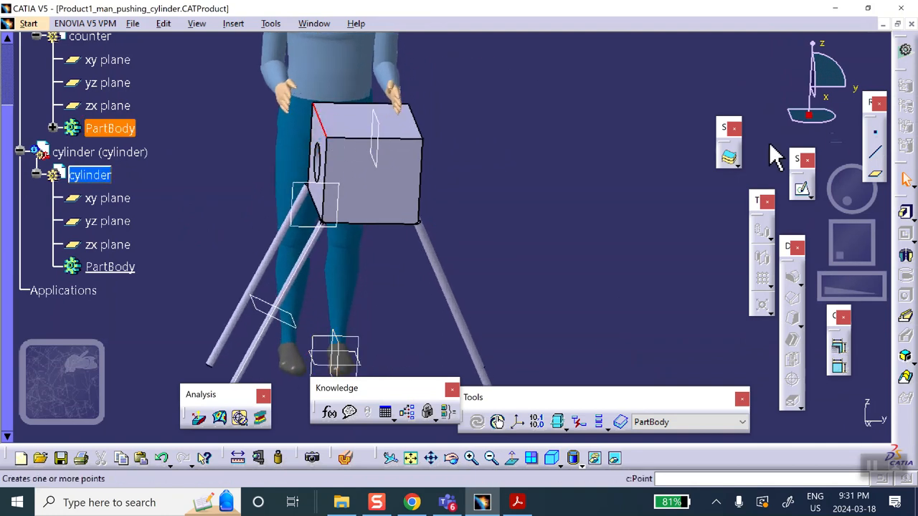
{"action": "left_click", "coordinate": [631, 183]}
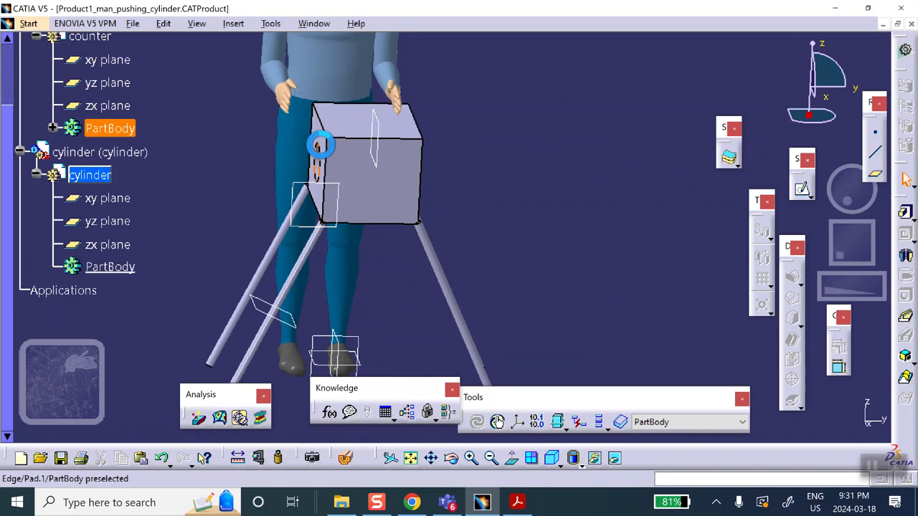
{"action": "left_click", "coordinate": [317, 135]}
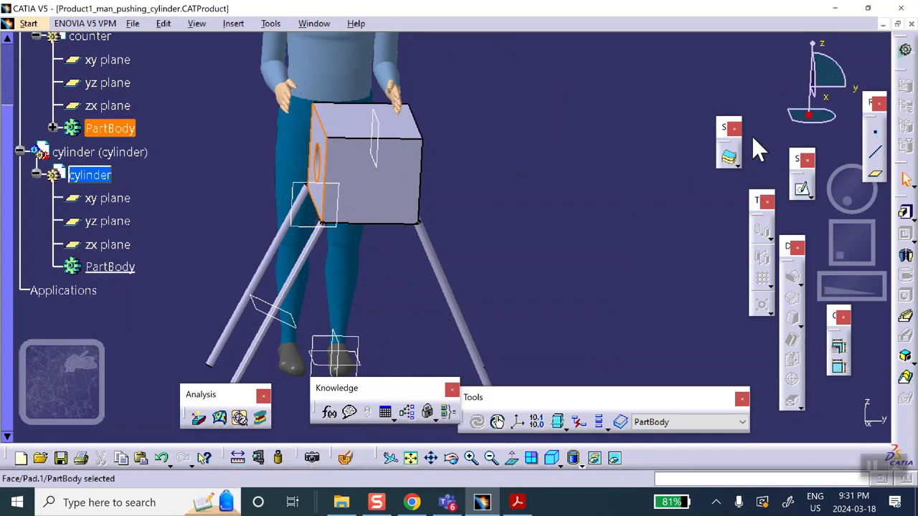
{"action": "left_click", "coordinate": [803, 189]}
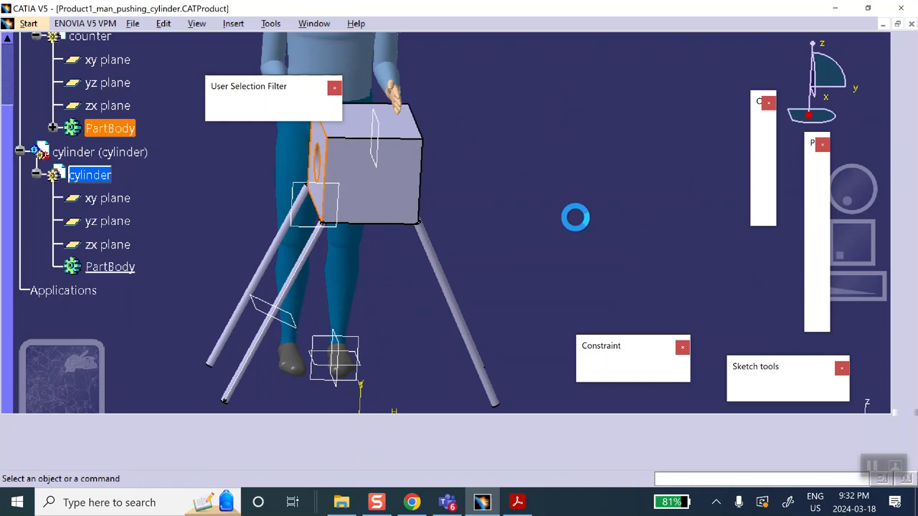
Step: Project the counter hole's circular edge onto the sketch plane and exit the sketch
{"action": "mouse_move", "coordinate": [582, 194]}
{"action": "middle_mouse_down"}
{"action": "mouse_move", "coordinate": [586, 242]}
{"action": "mouse_move", "coordinate": [548, 420]}
{"action": "middle_mouse_up"}
{"action": "left_click", "coordinate": [324, 429]}
{"action": "left_click", "coordinate": [305, 429]}
{"action": "middle_click_drag", "start_coordinate": [534, 213], "coordinate": [502, 276]}
{"action": "scroll", "coordinate": [617, 228], "scroll_direction": "down", "scroll_amount": 2}
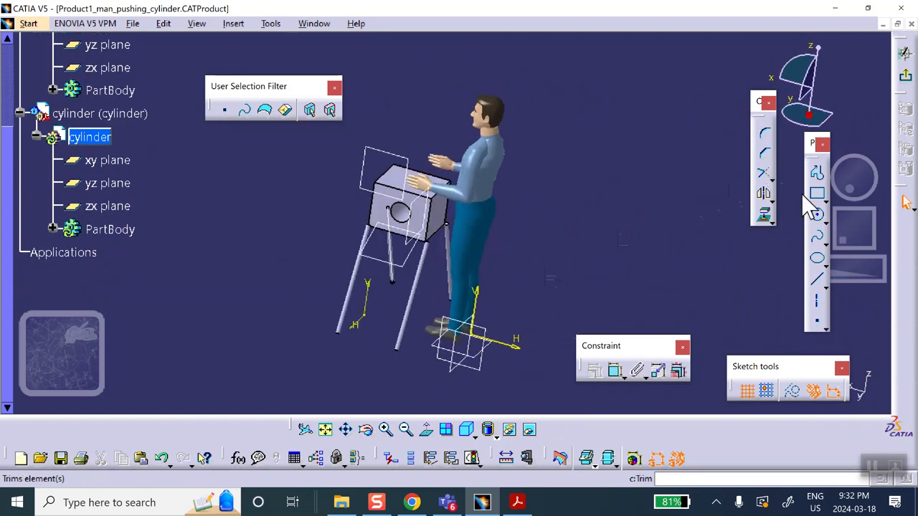
{"action": "left_click", "coordinate": [763, 215]}
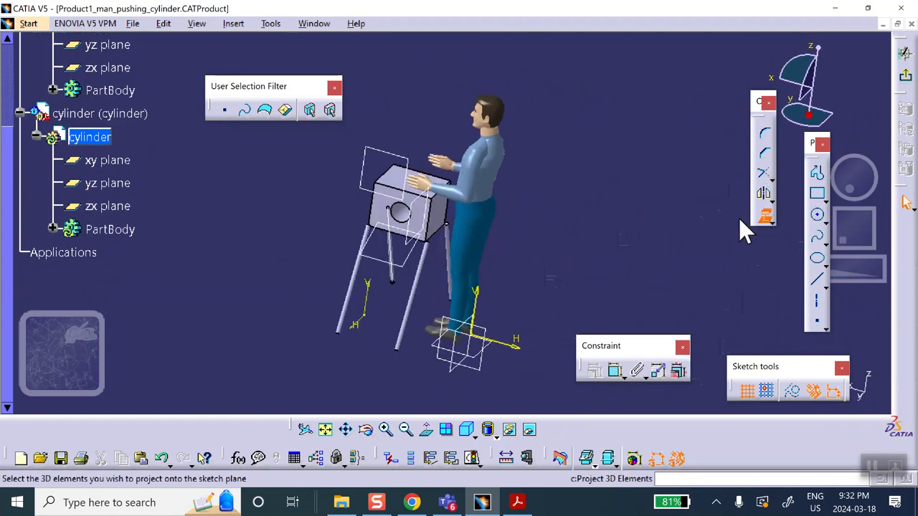
{"action": "left_click", "coordinate": [404, 220]}
{"action": "left_click", "coordinate": [905, 75]}
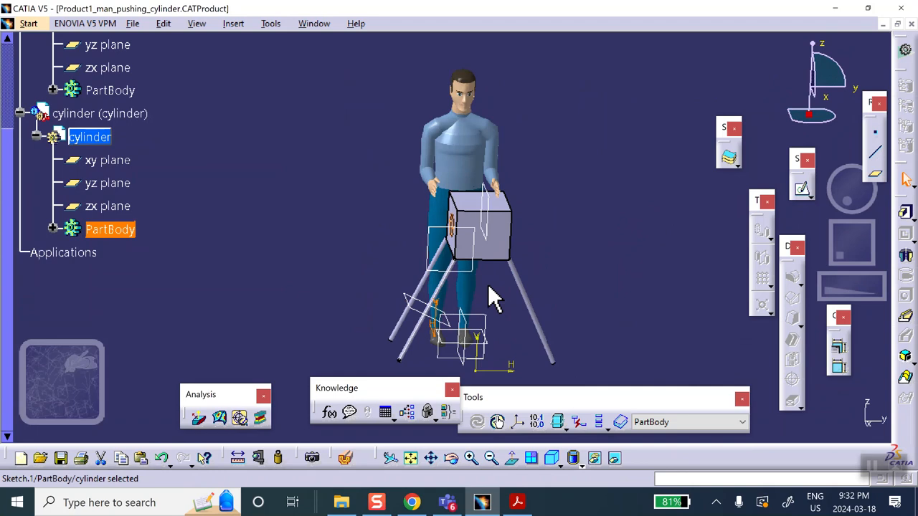
Step: Pad the projected circle with a length of 10.787 in and mirrored extent to form the cylinder
{"action": "left_click", "coordinate": [906, 215]}
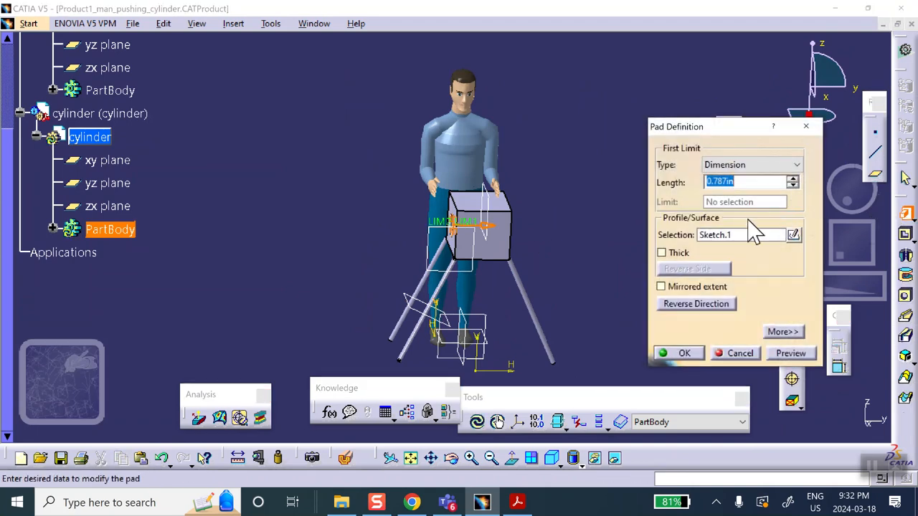
{"action": "left_click", "coordinate": [661, 286]}
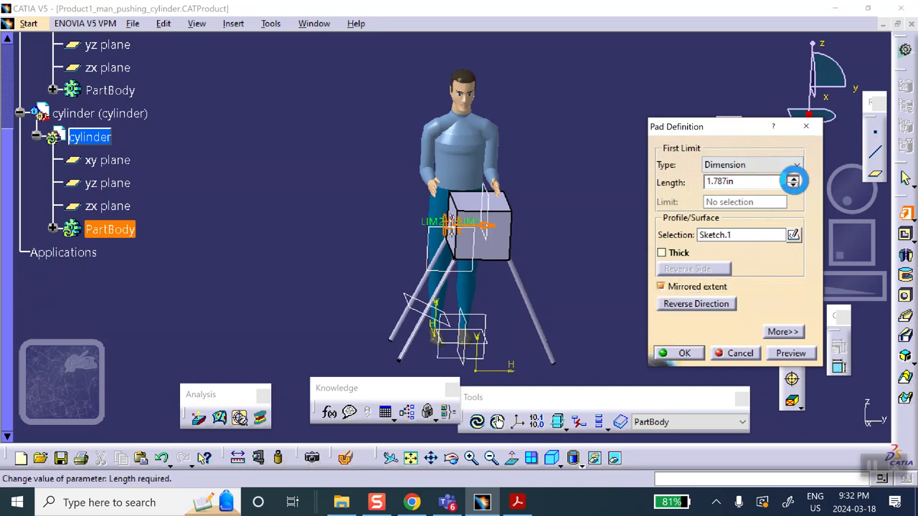
{"action": "left_click", "coordinate": [793, 178]}
{"action": "left_click", "coordinate": [792, 177]}
{"action": "left_click", "coordinate": [792, 178]}
{"action": "left_click", "coordinate": [792, 178]}
{"action": "left_click", "coordinate": [792, 178]}
{"action": "left_click", "coordinate": [683, 358]}
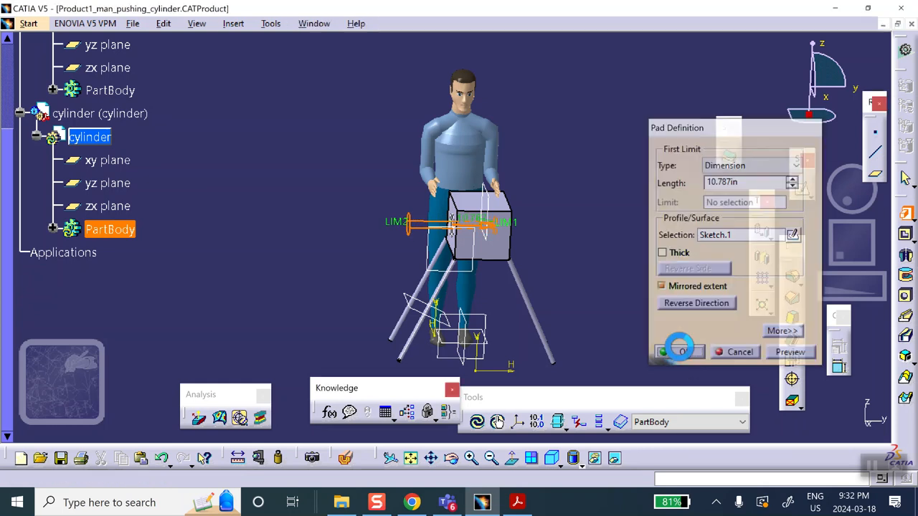
Step: Set the cylinder component's graphic colour to yellow in its properties
{"action": "middle_click_drag", "start_coordinate": [333, 240], "coordinate": [304, 249]}
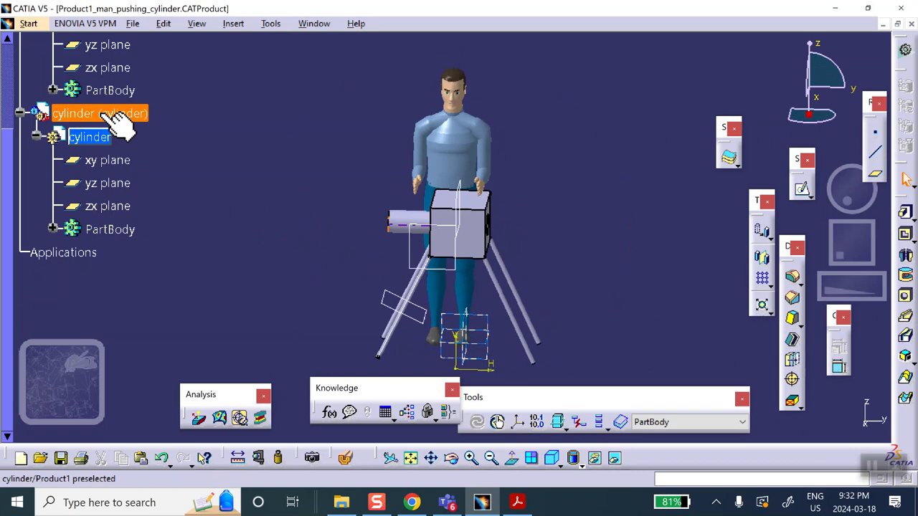
{"action": "right_click", "coordinate": [106, 134]}
{"action": "left_click", "coordinate": [152, 176]}
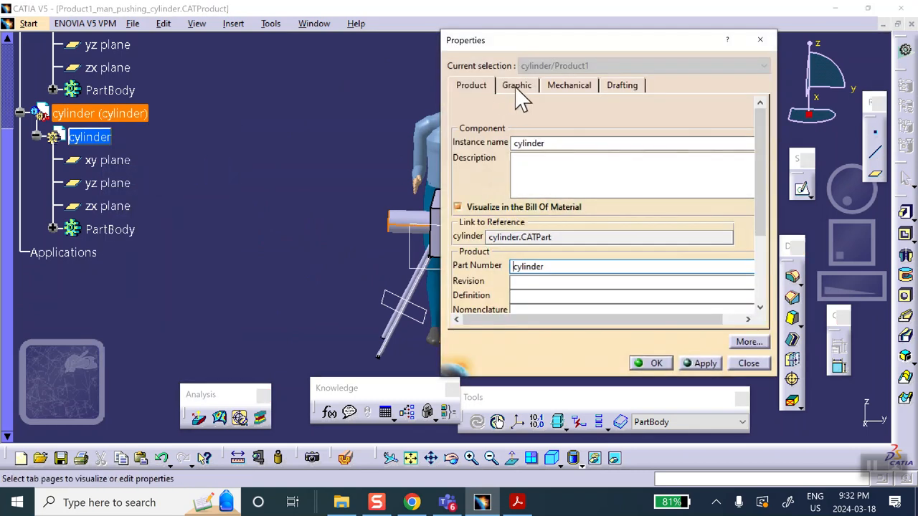
{"action": "left_click", "coordinate": [516, 86]}
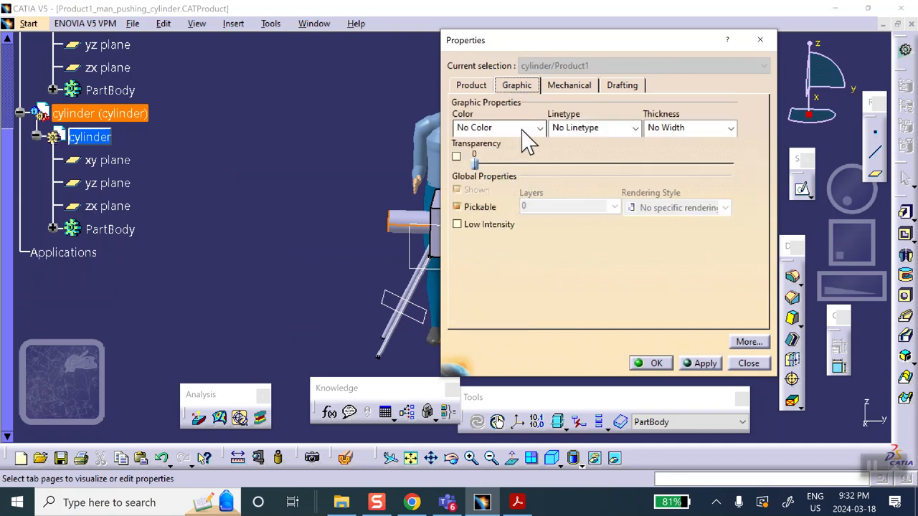
{"action": "left_click", "coordinate": [520, 129]}
{"action": "left_click", "coordinate": [493, 229]}
{"action": "left_click", "coordinate": [653, 363]}
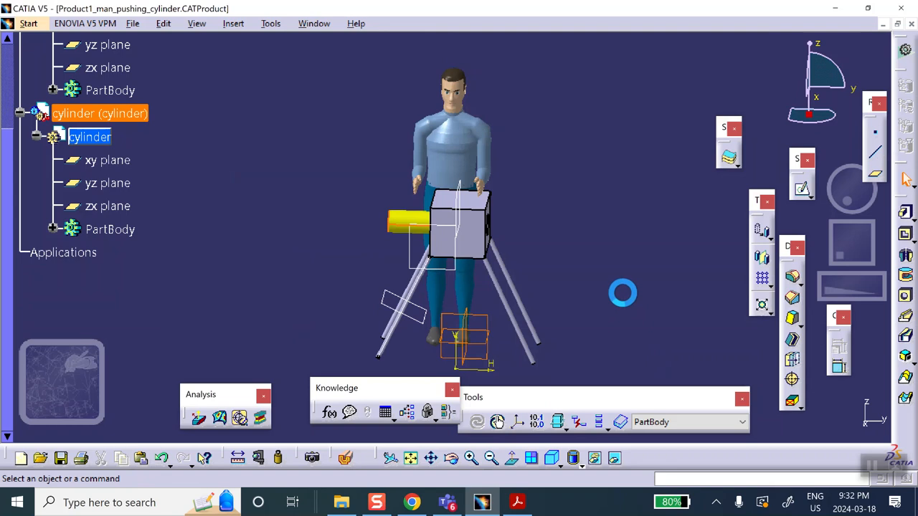
Step: Return from the cylinder part to the top-level assembly by activating Product1
{"action": "middle_click_drag", "start_coordinate": [621, 249], "coordinate": [536, 280]}
{"action": "middle_click_drag", "start_coordinate": [337, 304], "coordinate": [428, 308]}
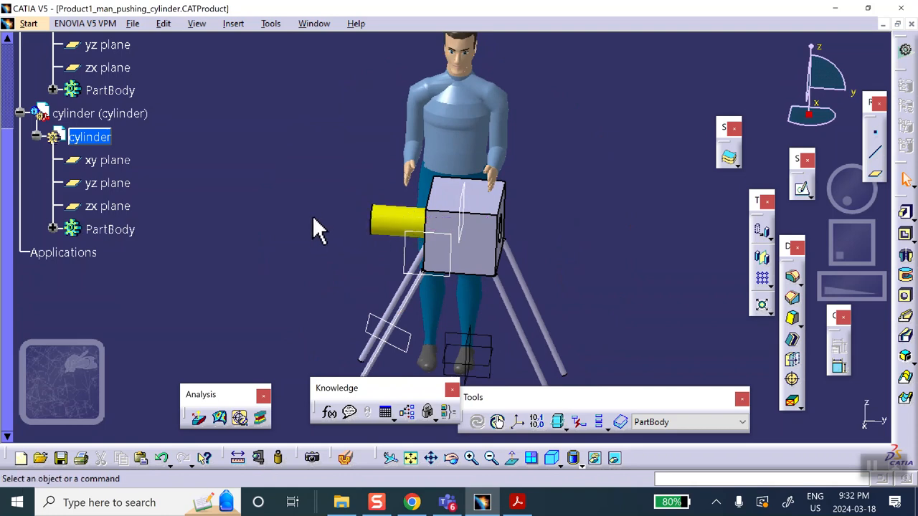
{"action": "scroll", "coordinate": [184, 216], "scroll_direction": "up", "scroll_amount": 4}
{"action": "left_click", "coordinate": [57, 175]}
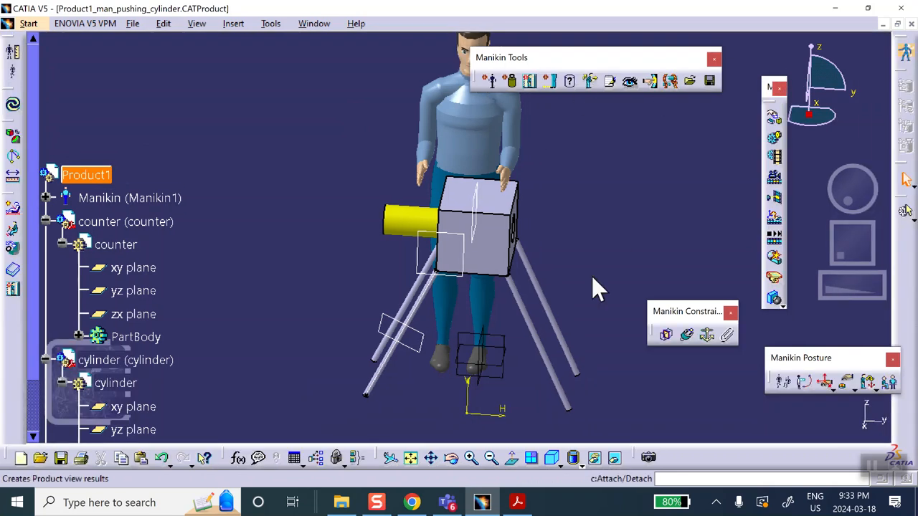
Step: Switch to the Assembly Design workbench and apply a Fix constraint to the counter
{"action": "left_click", "coordinate": [36, 24]}
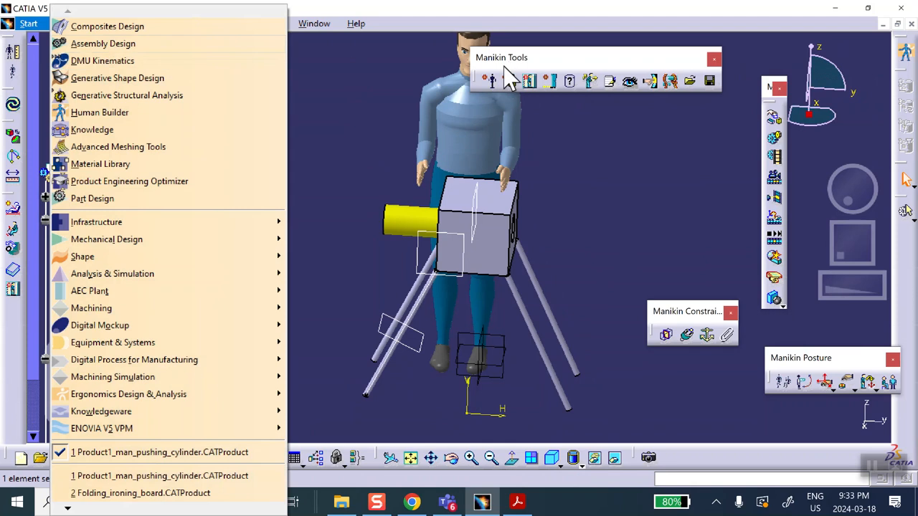
{"action": "left_click", "coordinate": [454, 102]}
{"action": "left_click", "coordinate": [28, 24]}
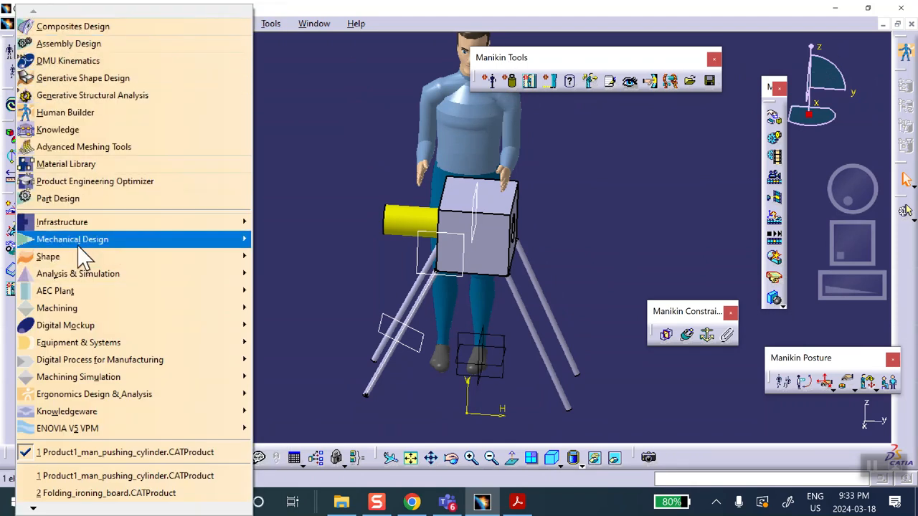
{"action": "mouse_move", "coordinate": [215, 240]}
{"action": "left_click", "coordinate": [287, 212]}
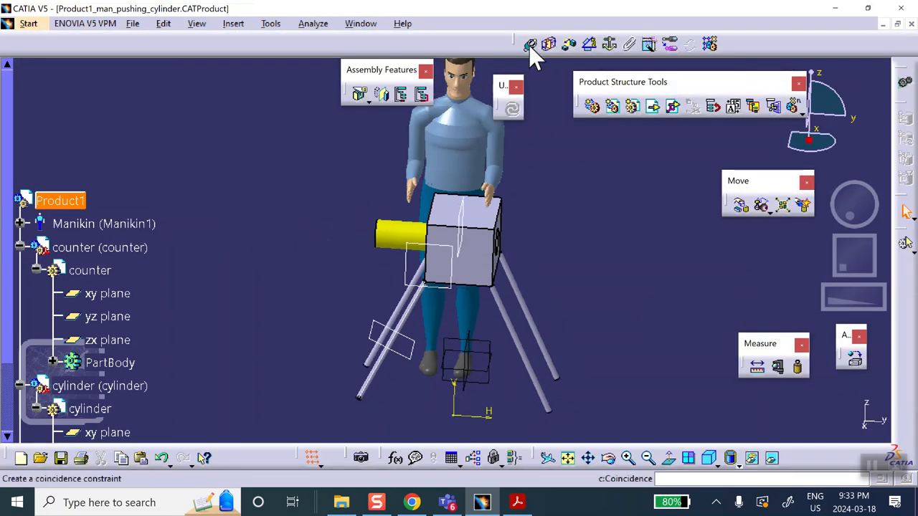
{"action": "left_click", "coordinate": [611, 43]}
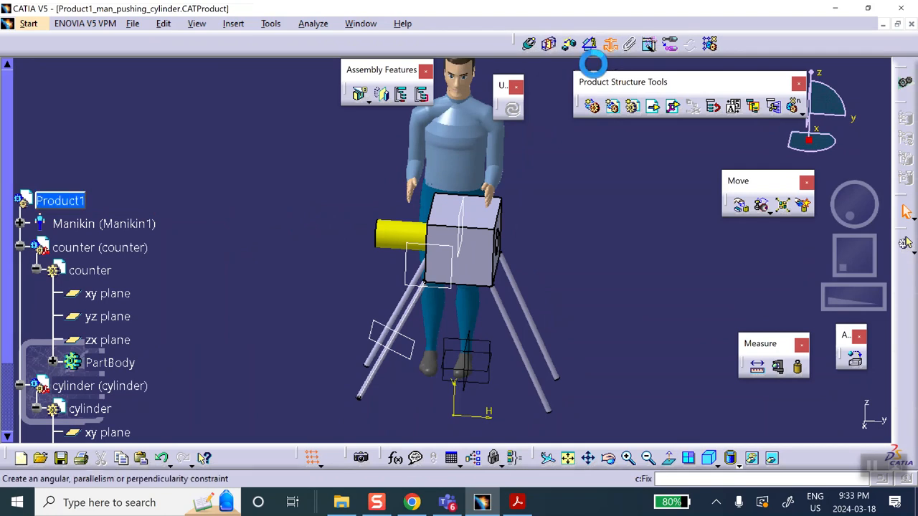
{"action": "left_click", "coordinate": [488, 281]}
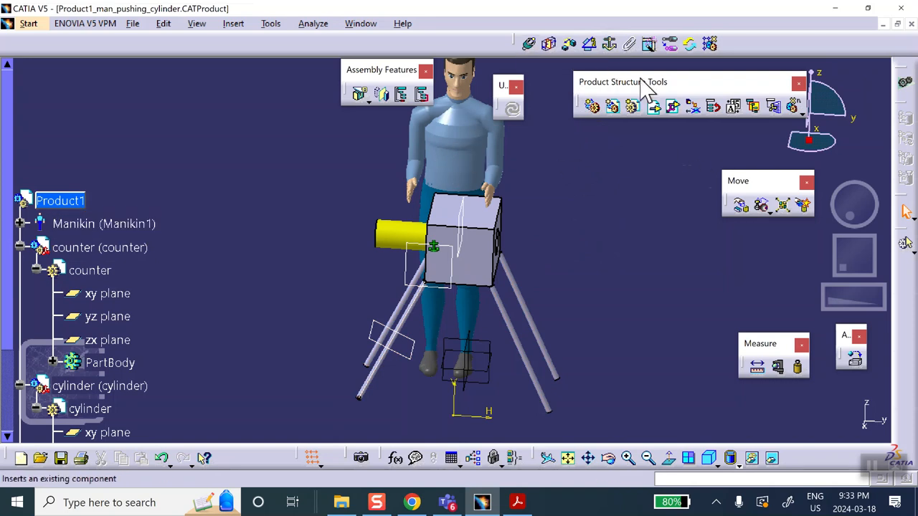
Step: Move the cylinder along the Y axis through the counter's hole so that it protrudes on both sides
{"action": "left_click", "coordinate": [739, 205]}
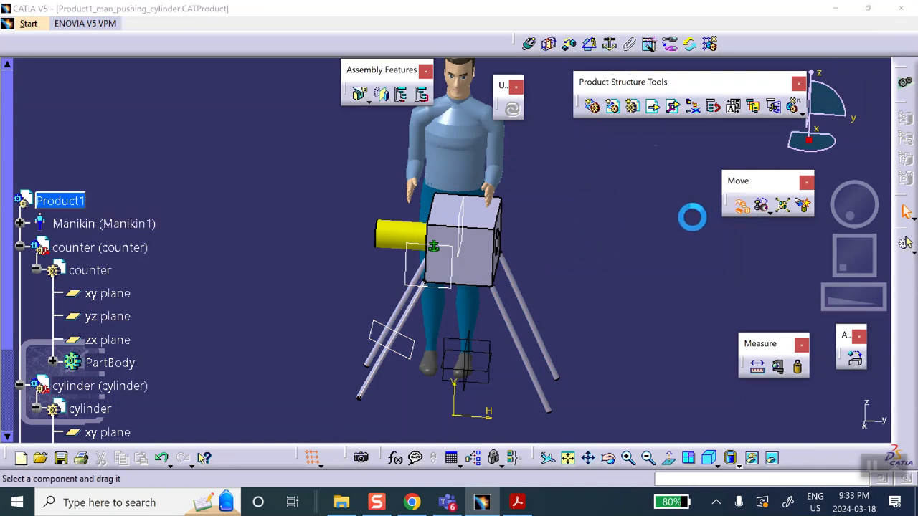
{"action": "left_click_drag", "start_coordinate": [391, 89], "coordinate": [626, 108]}
{"action": "left_click", "coordinate": [612, 157]}
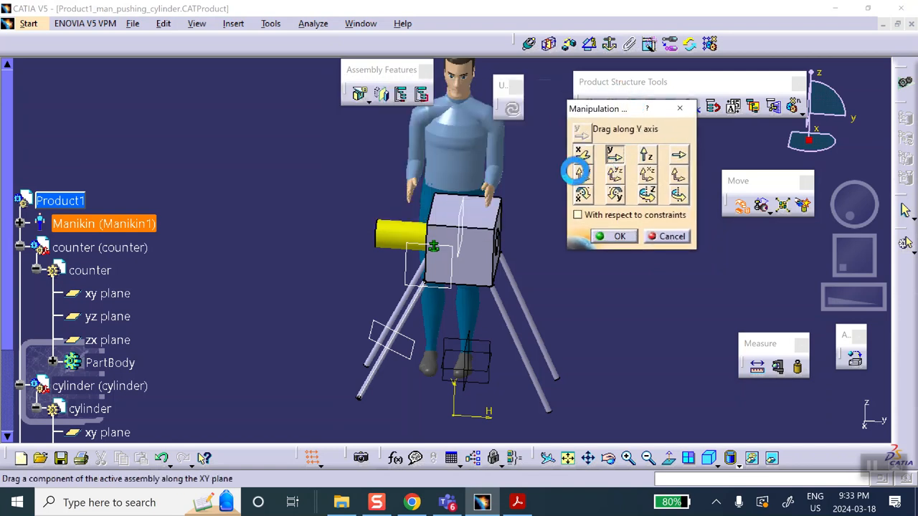
{"action": "left_click_drag", "start_coordinate": [424, 242], "coordinate": [435, 239]}
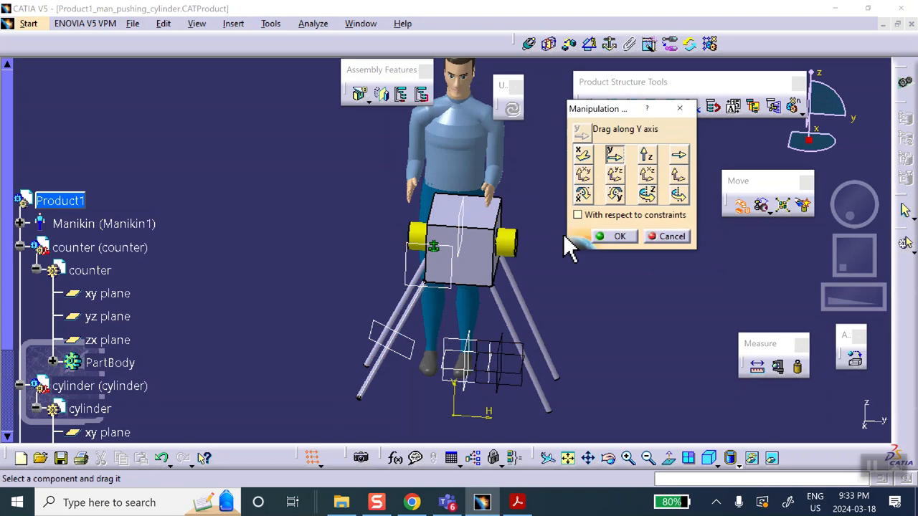
{"action": "left_click", "coordinate": [615, 238]}
{"action": "middle_click_drag", "start_coordinate": [609, 256], "coordinate": [531, 287]}
{"action": "middle_click_drag", "start_coordinate": [529, 208], "coordinate": [526, 273]}
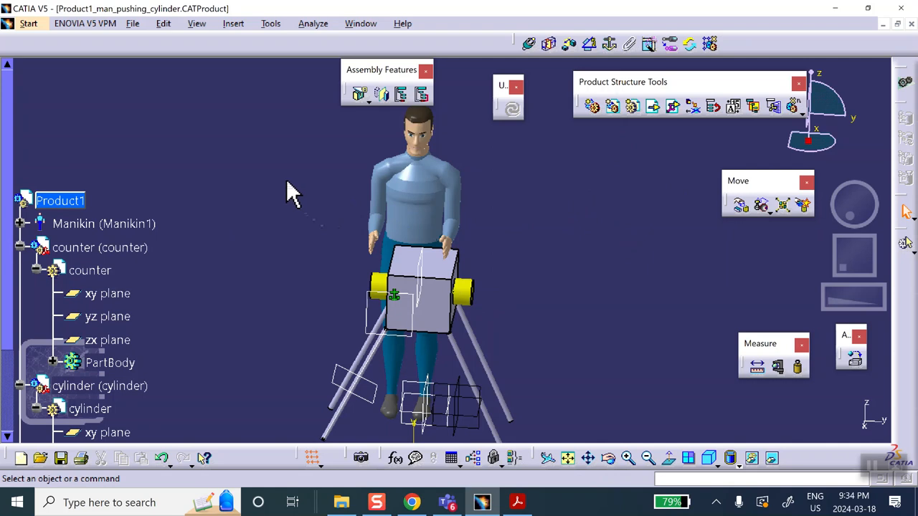
Step: Switch to the Human Builder workbench with the manikin and counter in view
{"action": "left_click", "coordinate": [28, 23]}
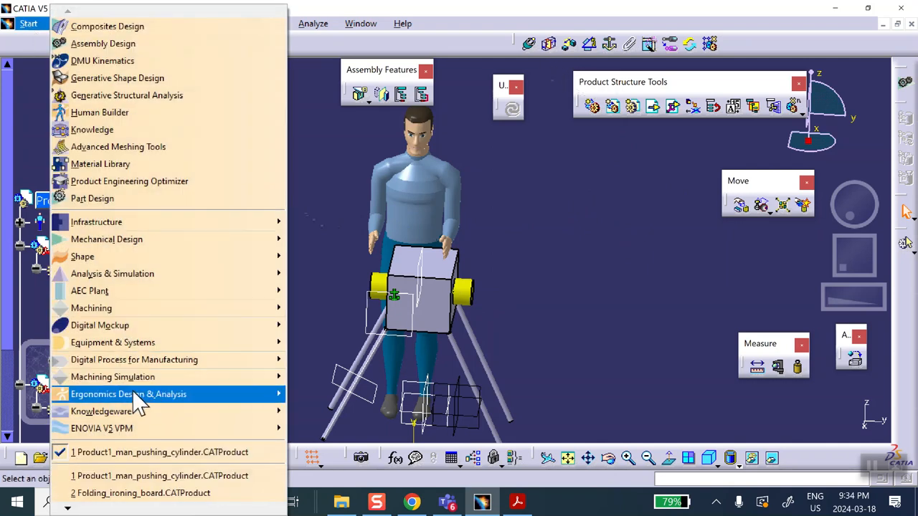
{"action": "mouse_move", "coordinate": [140, 399]}
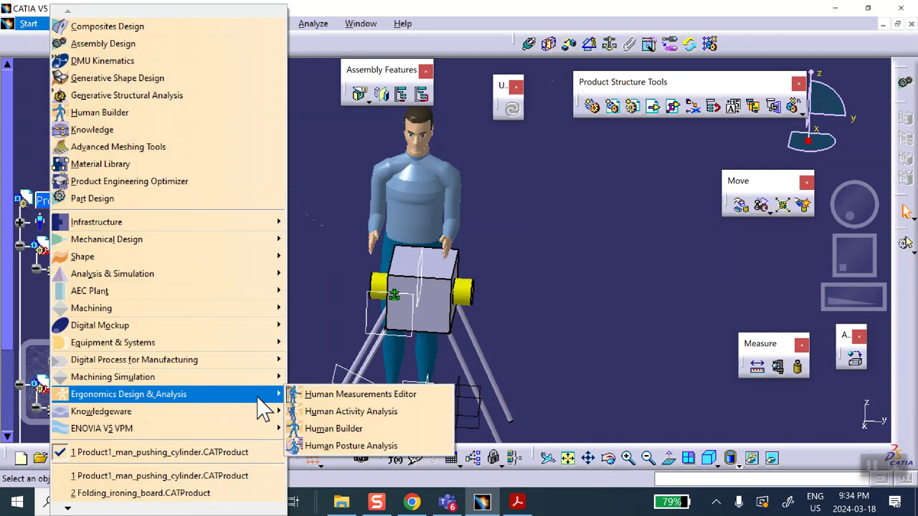
{"action": "left_click", "coordinate": [319, 428]}
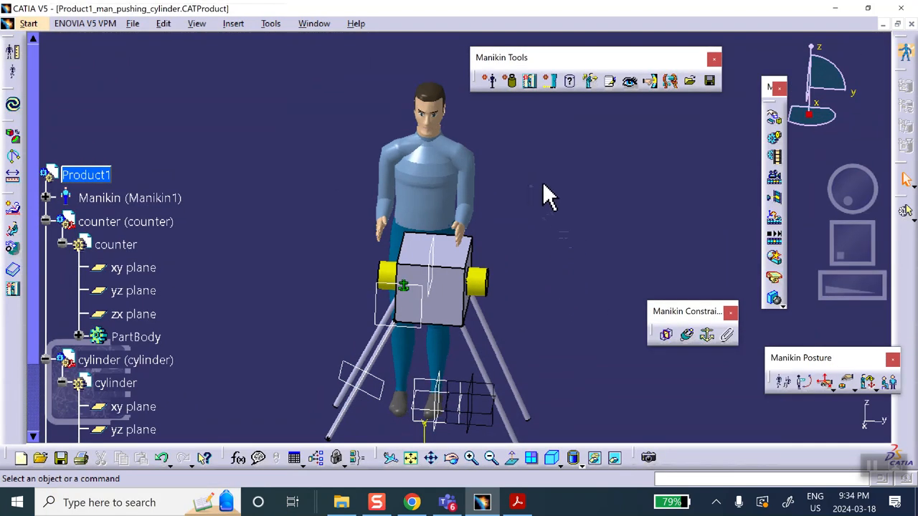
{"action": "middle_click_drag", "start_coordinate": [518, 210], "coordinate": [518, 191]}
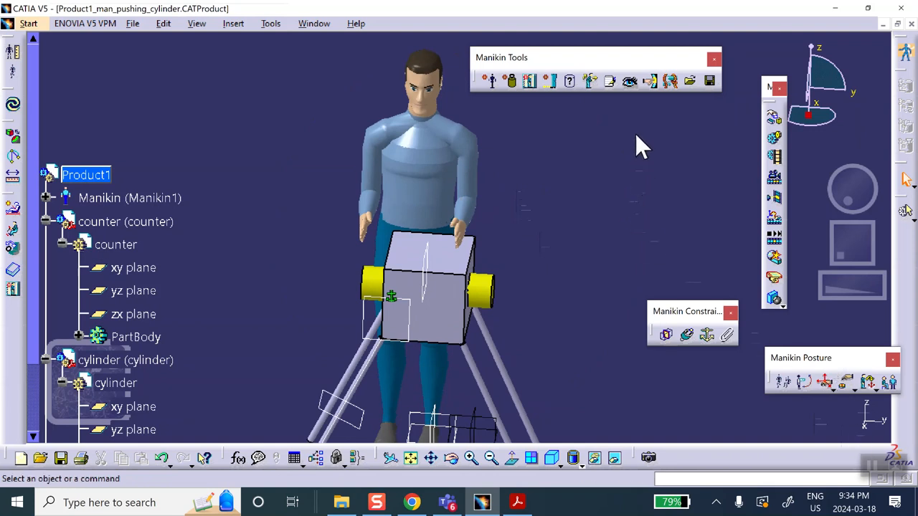
Step: Reach the manikin's left hand to the cylinder's end face on the manikin's left side, using Reach (position & orientation)
{"action": "left_click_drag", "start_coordinate": [635, 136], "coordinate": [636, 138]}
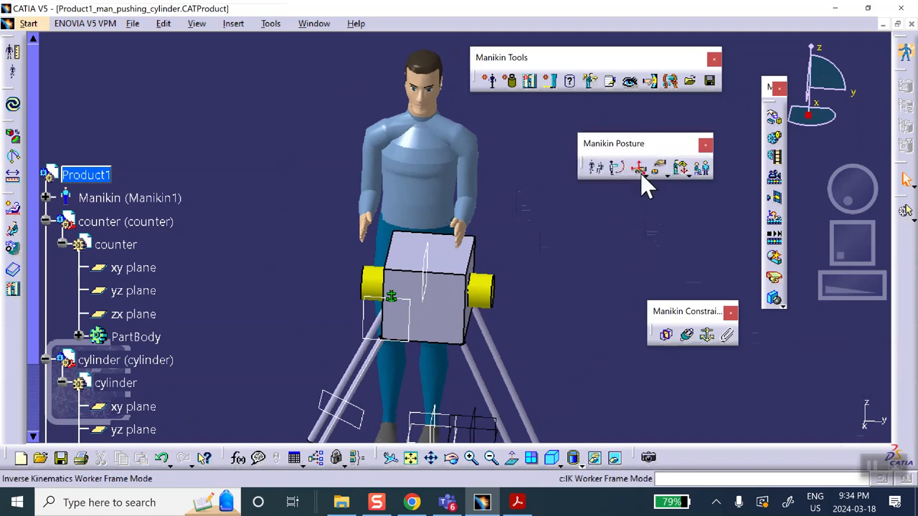
{"action": "left_click", "coordinate": [664, 171]}
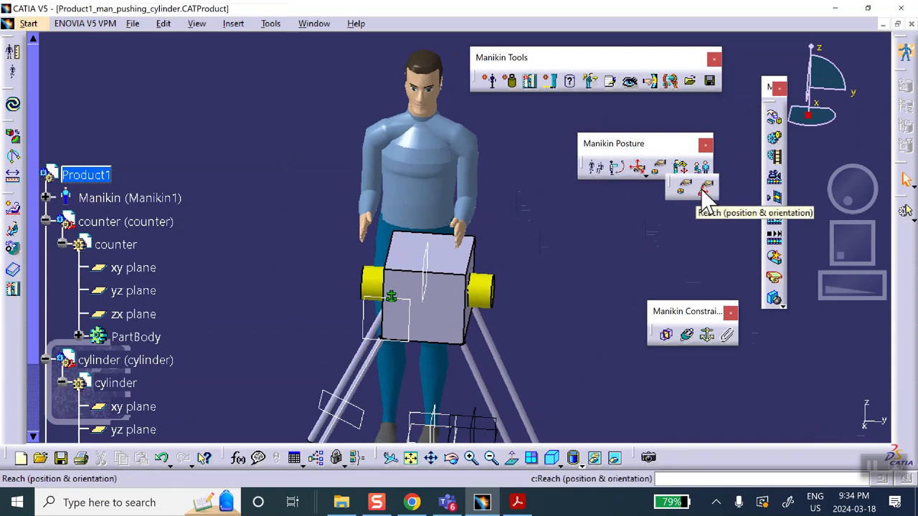
{"action": "left_click", "coordinate": [703, 193]}
{"action": "middle_click_drag", "start_coordinate": [556, 290], "coordinate": [430, 282]}
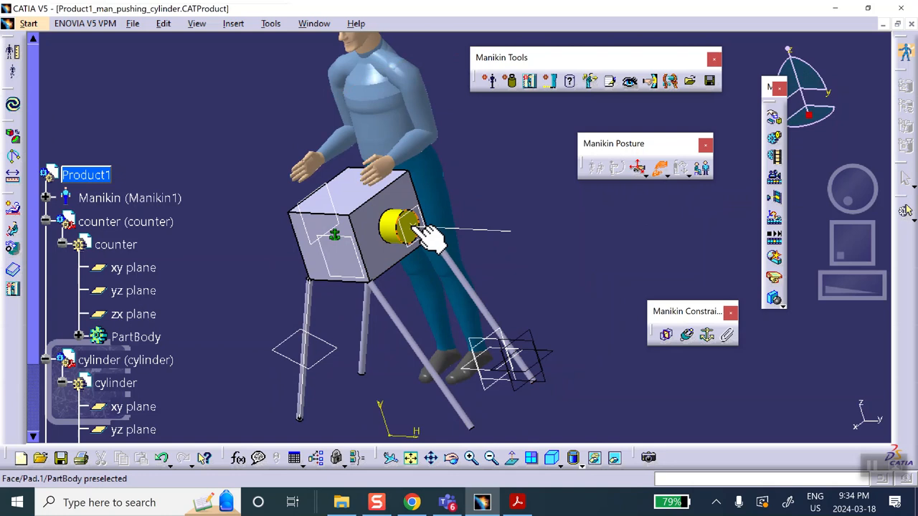
{"action": "middle_click_drag", "start_coordinate": [428, 228], "coordinate": [396, 236]}
{"action": "left_click", "coordinate": [423, 244]}
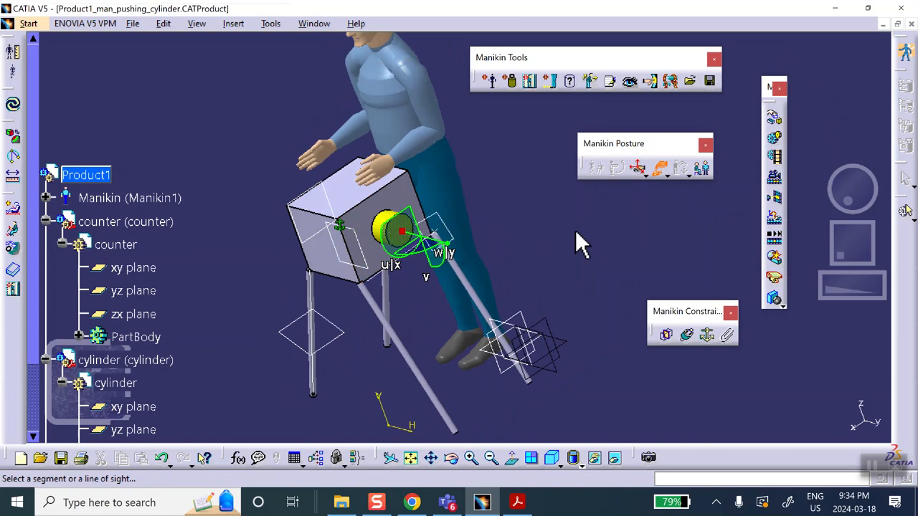
{"action": "middle_click_drag", "start_coordinate": [520, 224], "coordinate": [618, 224]}
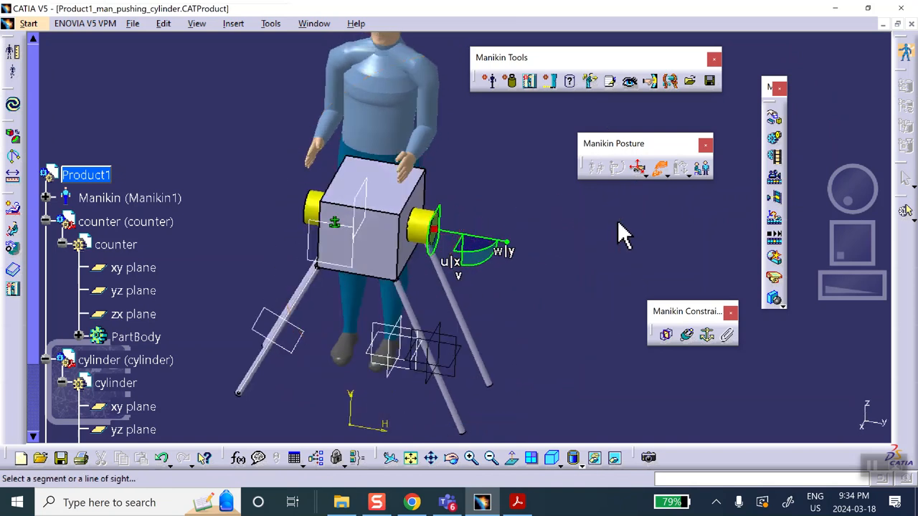
{"action": "middle_click_drag", "start_coordinate": [379, 202], "coordinate": [481, 188]}
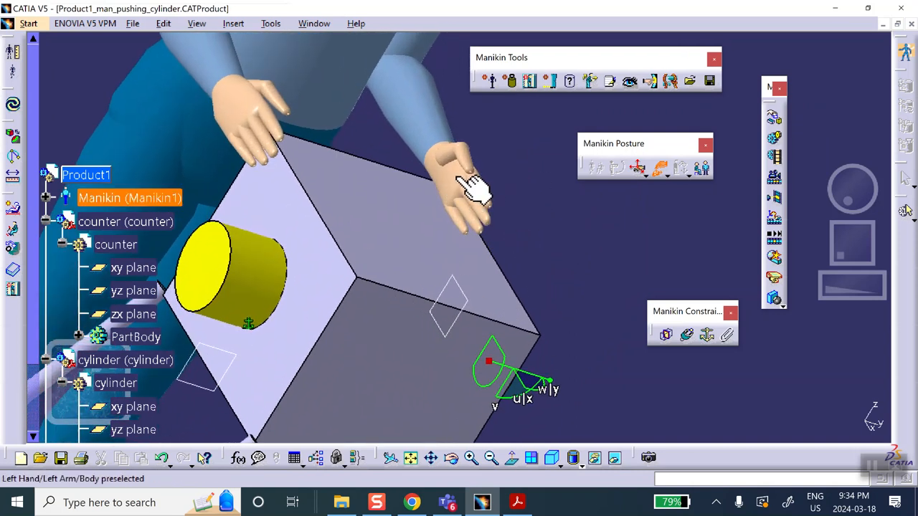
{"action": "left_click", "coordinate": [473, 188]}
{"action": "middle_click_drag", "start_coordinate": [610, 236], "coordinate": [566, 248]}
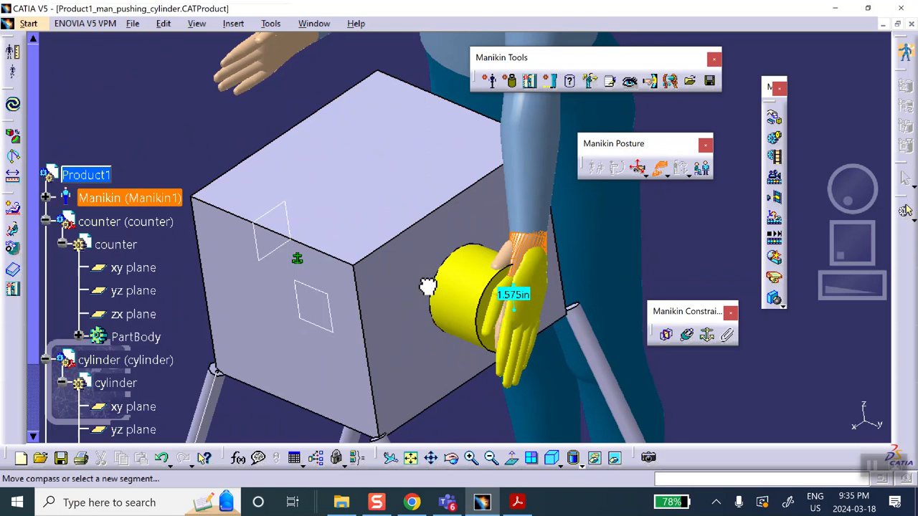
Step: Try to retarget the active reach to the cylinder's opposite end face, with the left hand still selected
{"action": "left_click_drag", "start_coordinate": [256, 204], "coordinate": [255, 202]}
{"action": "middle_click_drag", "start_coordinate": [249, 259], "coordinate": [436, 268]}
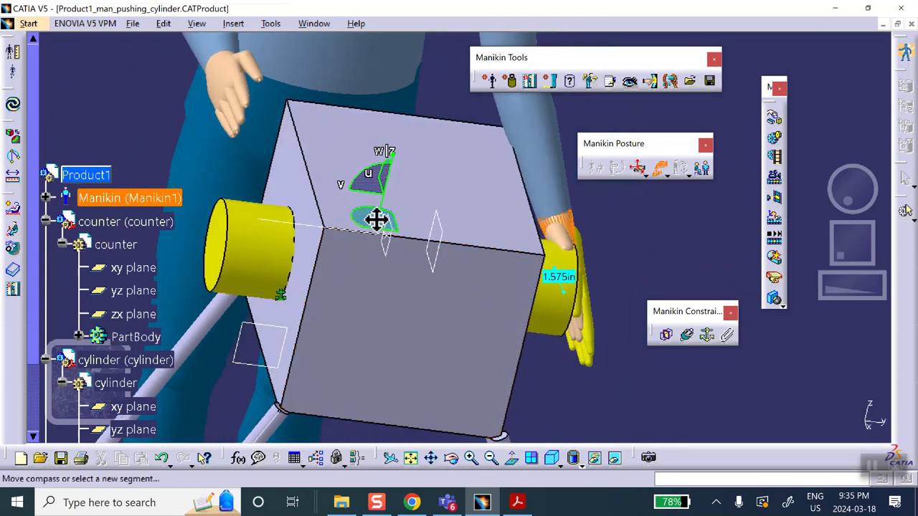
{"action": "left_click_drag", "start_coordinate": [377, 220], "coordinate": [353, 225]}
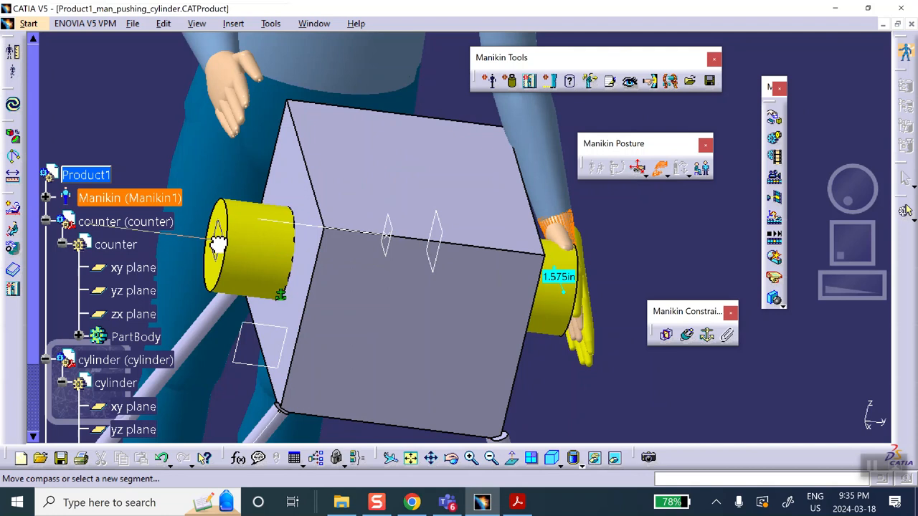
{"action": "left_click_drag", "start_coordinate": [216, 243], "coordinate": [215, 239]}
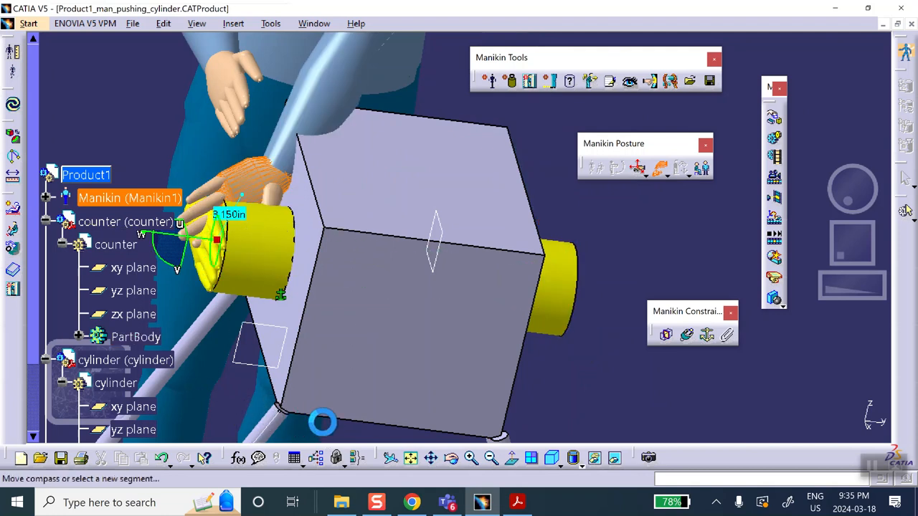
Step: Undo the misplaced reach and place the left hand against the cylinder's end face on the manikin's left side again
{"action": "middle_click_drag", "start_coordinate": [641, 250], "coordinate": [557, 266]}
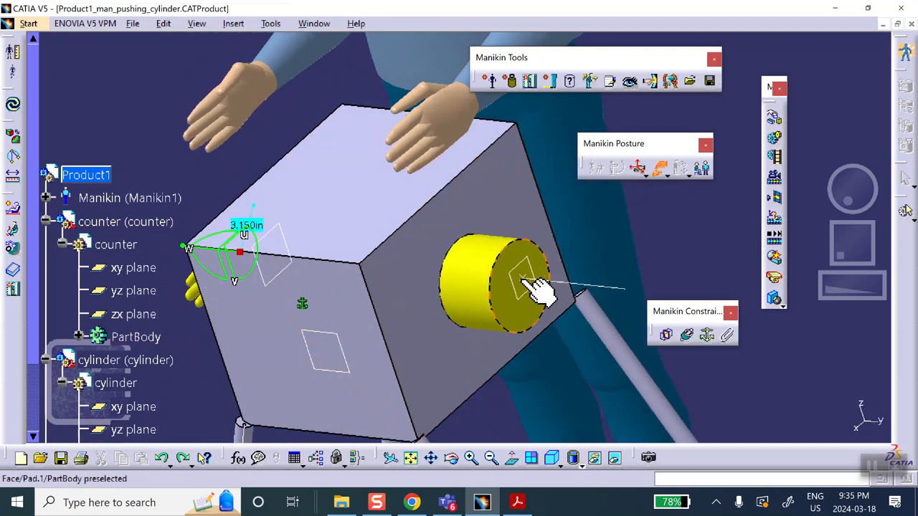
{"action": "middle_click_drag", "start_coordinate": [375, 191], "coordinate": [584, 136]}
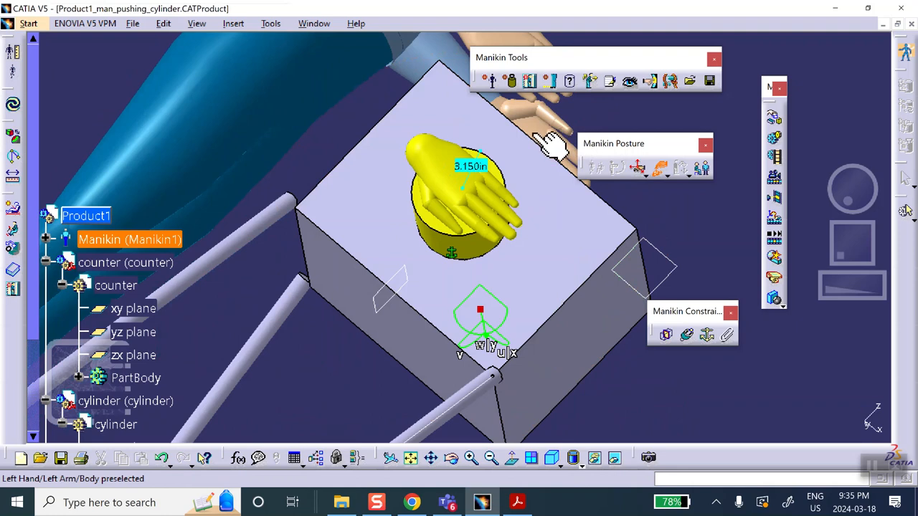
{"action": "middle_click_drag", "start_coordinate": [567, 185], "coordinate": [407, 226]}
{"action": "left_click", "coordinate": [658, 173]}
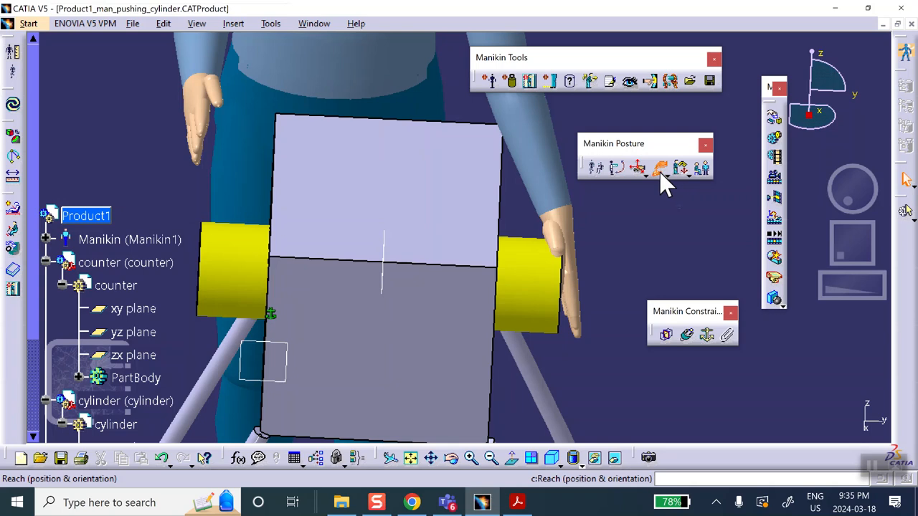
Step: Reach the manikin's right hand to the cylinder's opposite end face with Reach (position & orientation), and end the command
{"action": "left_click", "coordinate": [659, 172]}
{"action": "middle_click_drag", "start_coordinate": [231, 300], "coordinate": [348, 117]}
{"action": "left_click", "coordinate": [308, 296]}
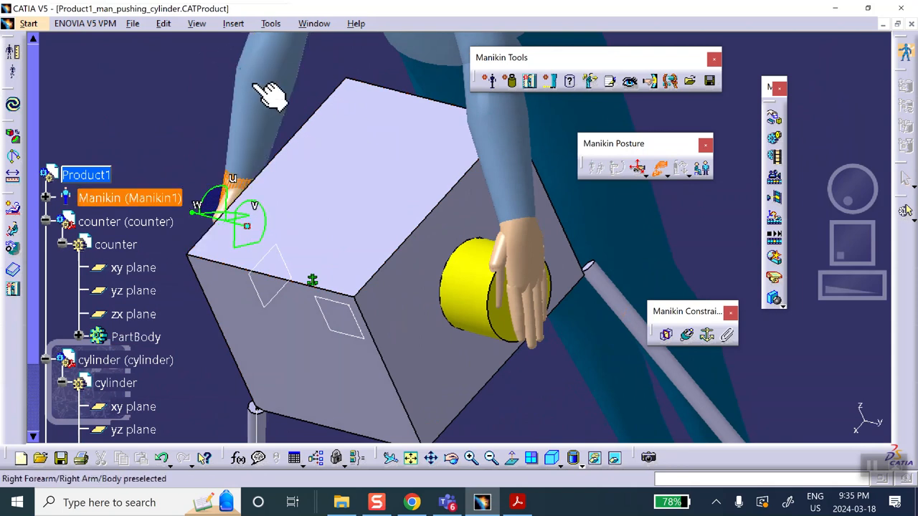
{"action": "middle_click_drag", "start_coordinate": [301, 268], "coordinate": [362, 305]}
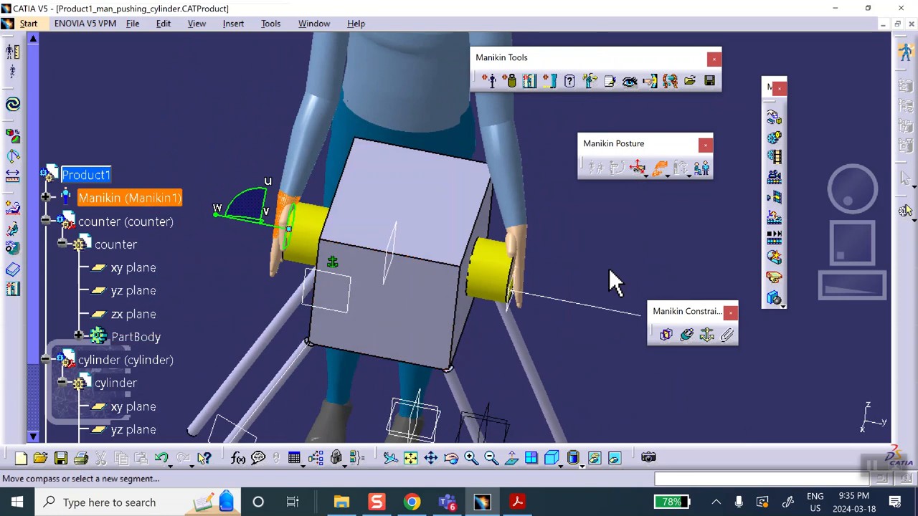
{"action": "left_click", "coordinate": [657, 166]}
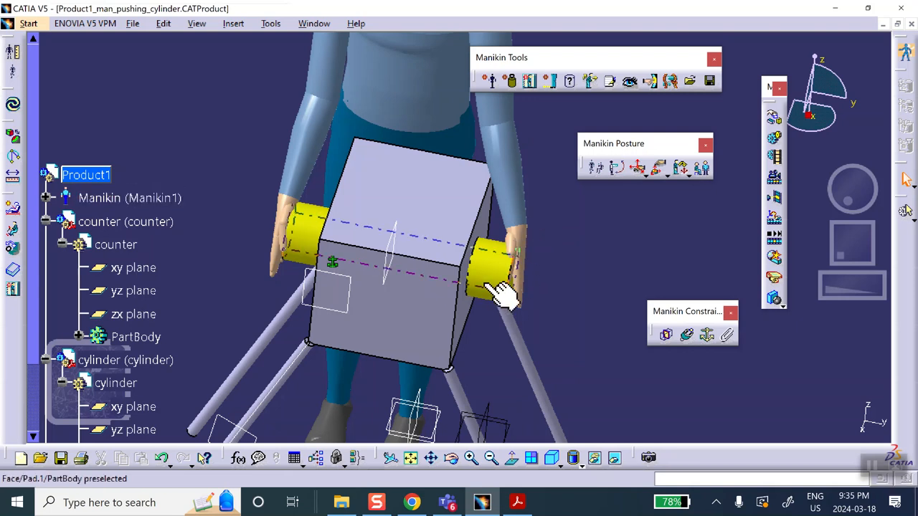
Step: Start a Fix On constraint and hide the cylinder to expose the palm side of the manikin's left hand
{"action": "left_click", "coordinate": [727, 335]}
{"action": "middle_click_drag", "start_coordinate": [584, 326], "coordinate": [380, 171]}
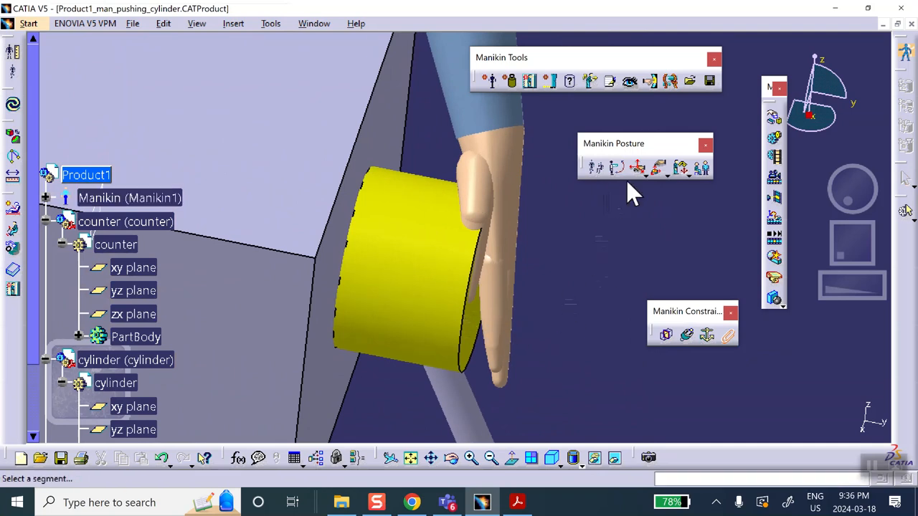
{"action": "middle_click_drag", "start_coordinate": [613, 276], "coordinate": [588, 251]}
{"action": "middle_click_drag", "start_coordinate": [489, 389], "coordinate": [600, 336]}
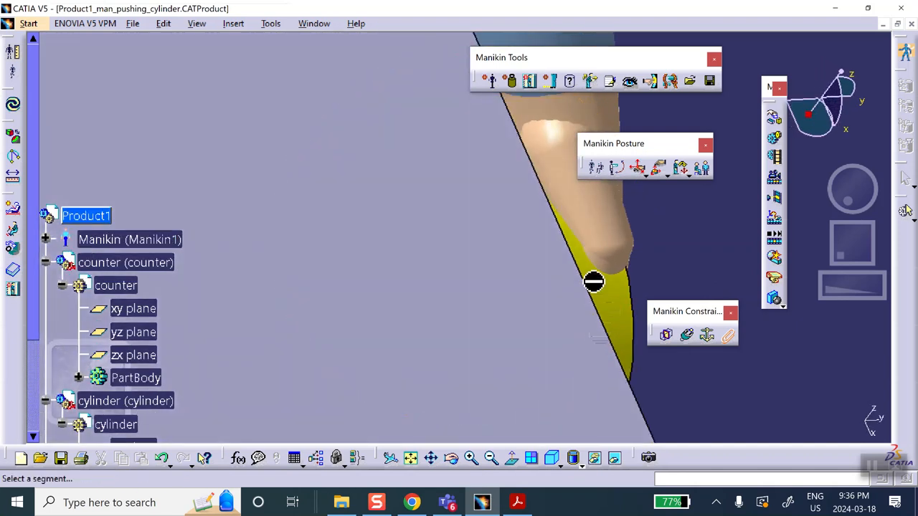
{"action": "middle_click_drag", "start_coordinate": [593, 281], "coordinate": [597, 423]}
{"action": "middle_click_drag", "start_coordinate": [549, 379], "coordinate": [436, 287]}
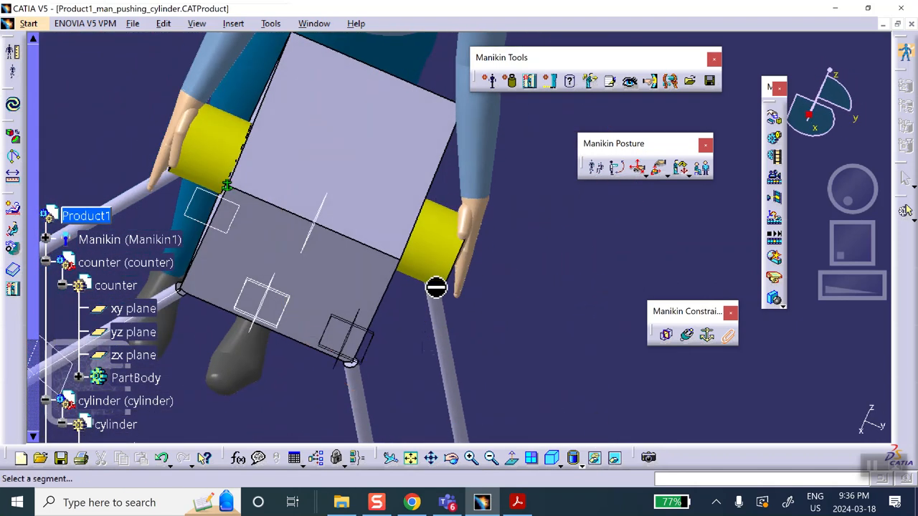
{"action": "right_click", "coordinate": [442, 239]}
{"action": "left_click", "coordinate": [494, 282]}
Step: Apply the Fix On constraint to the manikin's left hand
{"action": "middle_click_drag", "start_coordinate": [492, 252], "coordinate": [537, 283]}
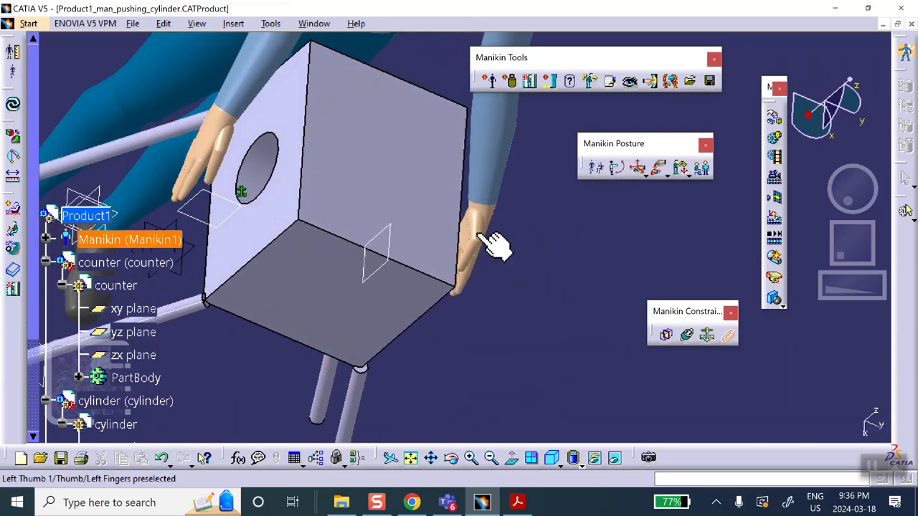
{"action": "middle_click_drag", "start_coordinate": [494, 240], "coordinate": [426, 236]}
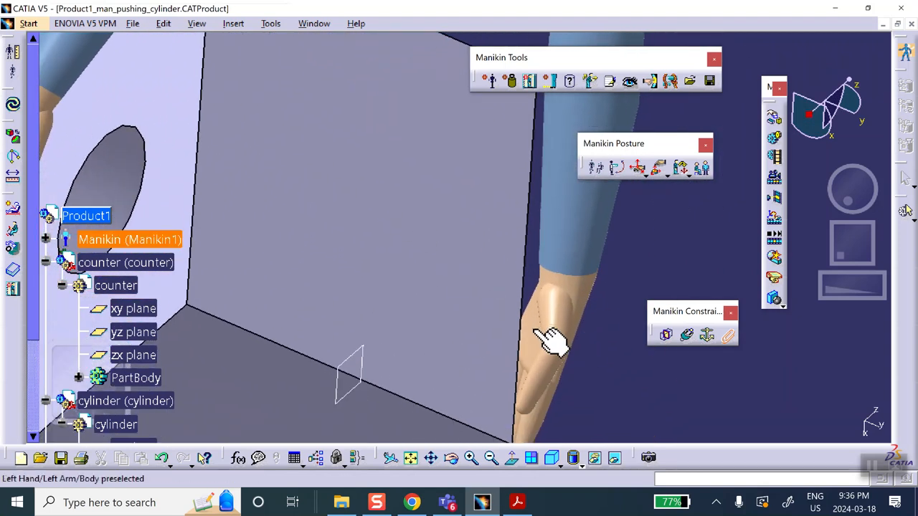
{"action": "left_click", "coordinate": [527, 378]}
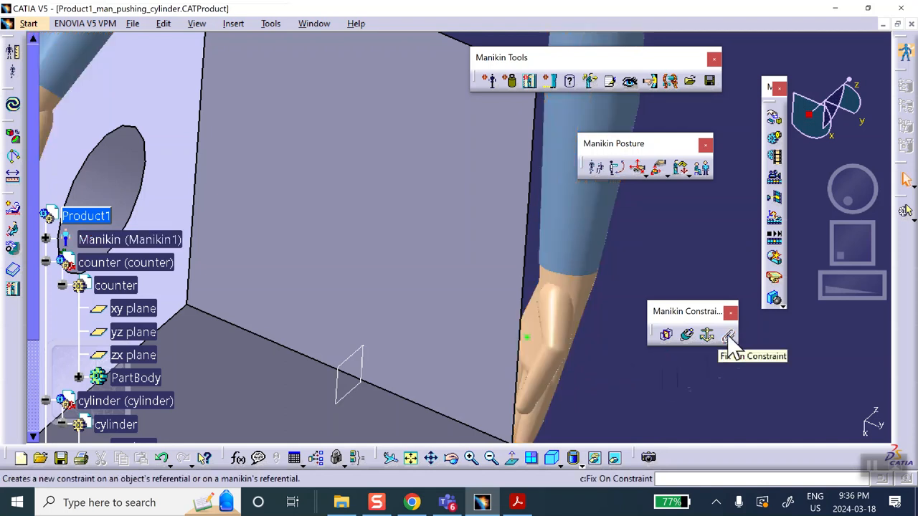
Step: Apply a Fix On constraint between the manikin's right hand and the hidden cylinder
{"action": "scroll", "coordinate": [570, 326], "scroll_direction": "up", "scroll_amount": 1}
{"action": "middle_click_drag", "start_coordinate": [569, 326], "coordinate": [485, 257]}
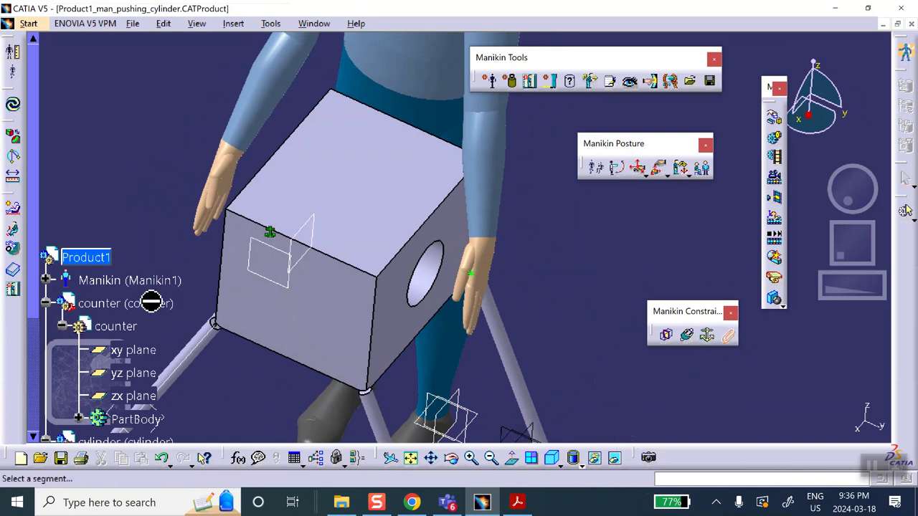
{"action": "middle_click_drag", "start_coordinate": [127, 232], "coordinate": [256, 246]}
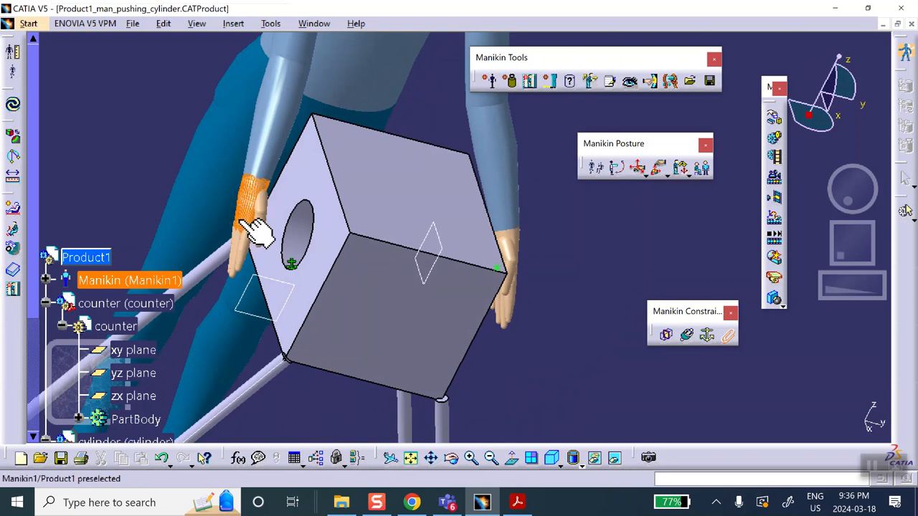
{"action": "left_click", "coordinate": [614, 459]}
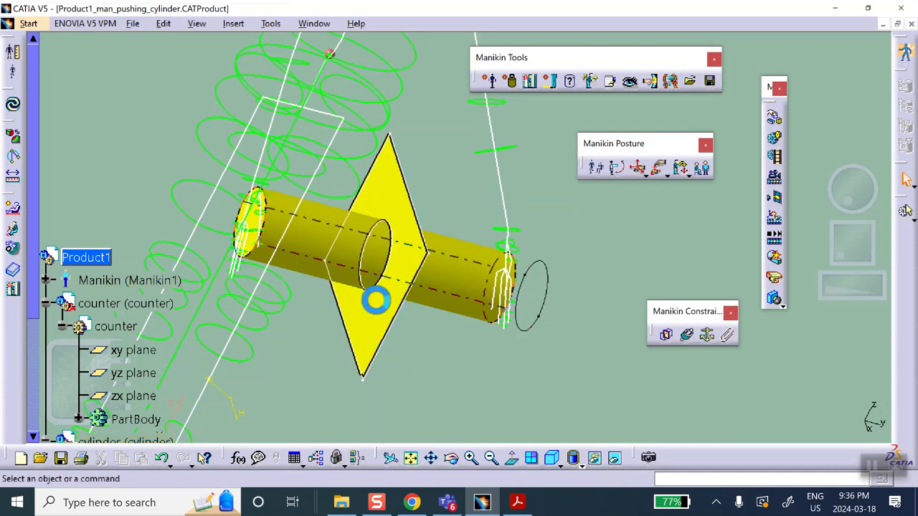
{"action": "left_click", "coordinate": [614, 461]}
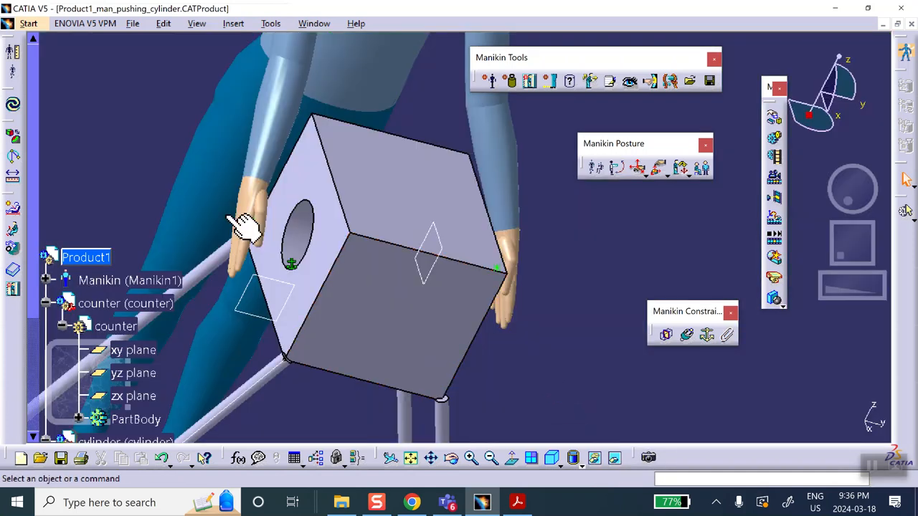
{"action": "middle_click_drag", "start_coordinate": [526, 256], "coordinate": [412, 231]}
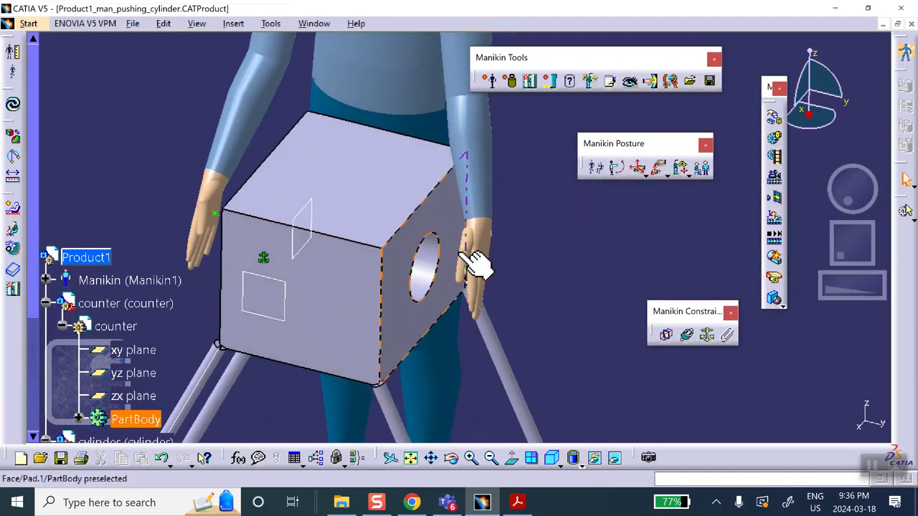
Step: Make the hidden cylinder visible again and return to the normal display space
{"action": "left_click", "coordinate": [615, 460]}
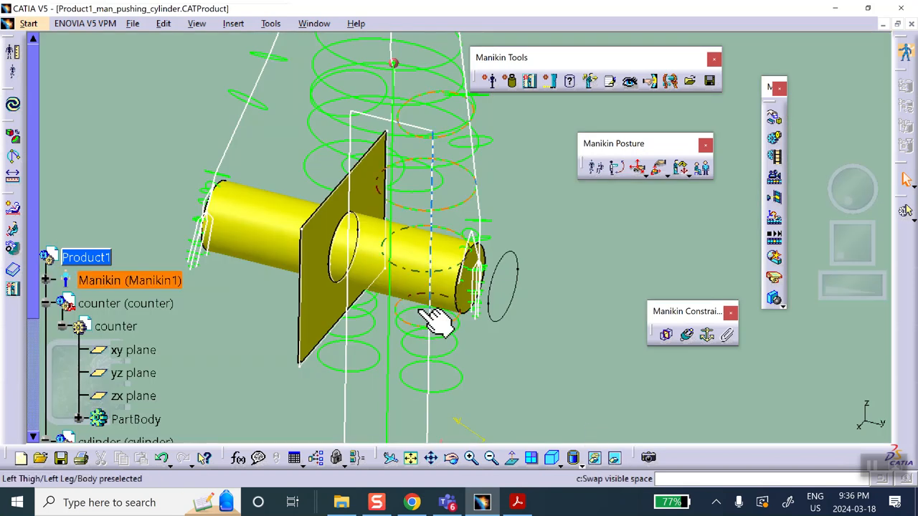
{"action": "right_click", "coordinate": [382, 260]}
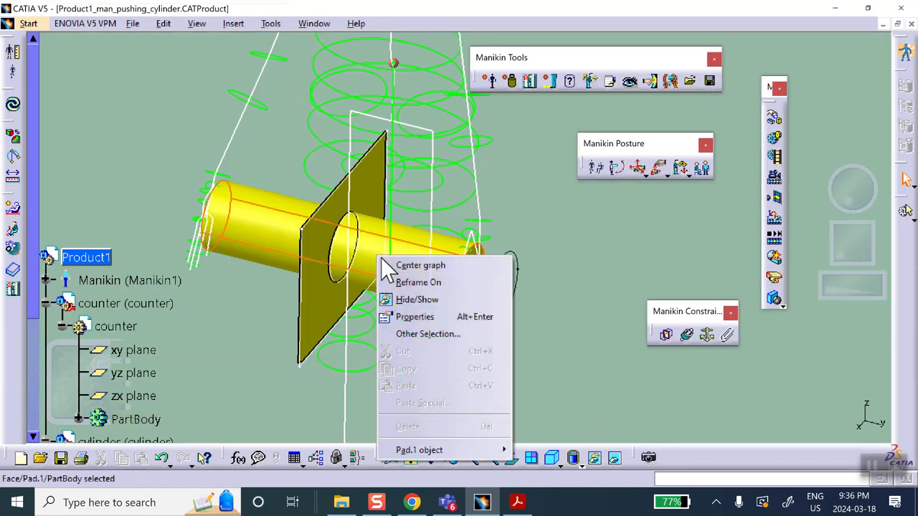
{"action": "left_click", "coordinate": [415, 299]}
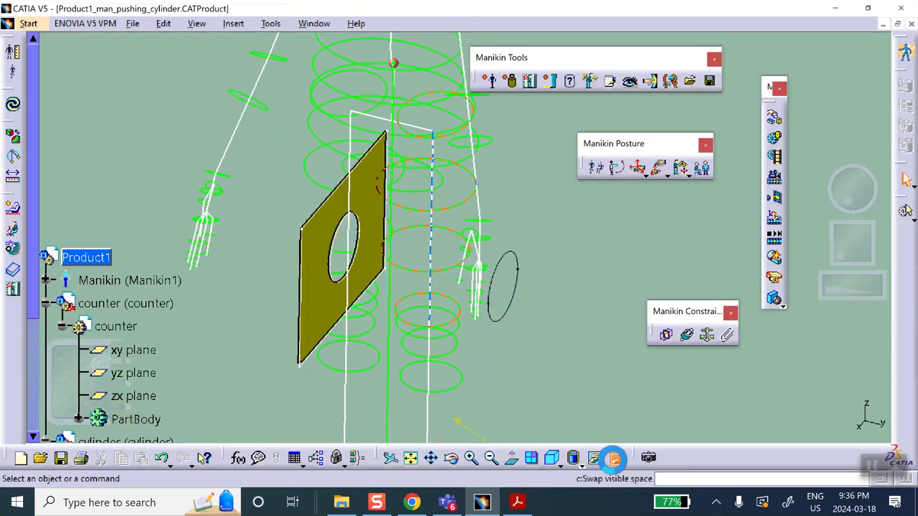
{"action": "left_click", "coordinate": [610, 459]}
{"action": "middle_click_drag", "start_coordinate": [491, 316], "coordinate": [519, 428]}
{"action": "middle_click_drag", "start_coordinate": [543, 308], "coordinate": [540, 289]}
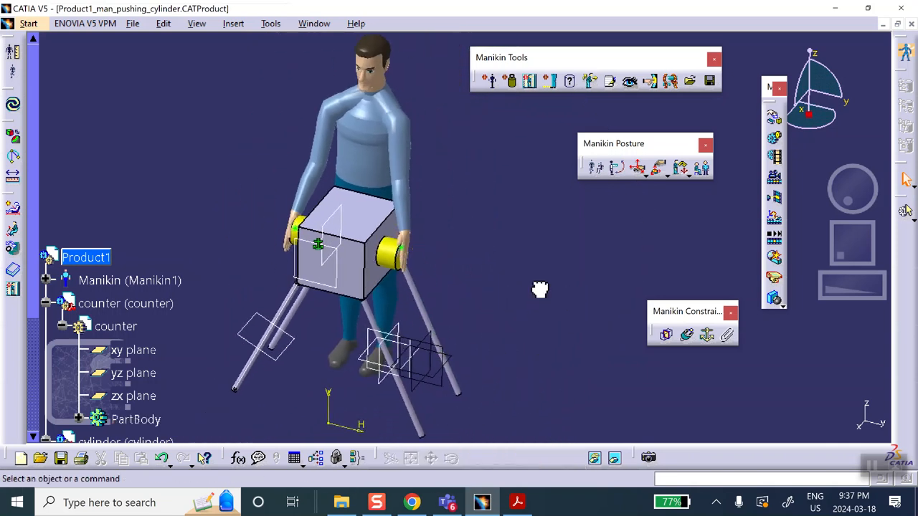
Step: Switch the assembly to the Assembly Design workbench
{"action": "left_click", "coordinate": [78, 256]}
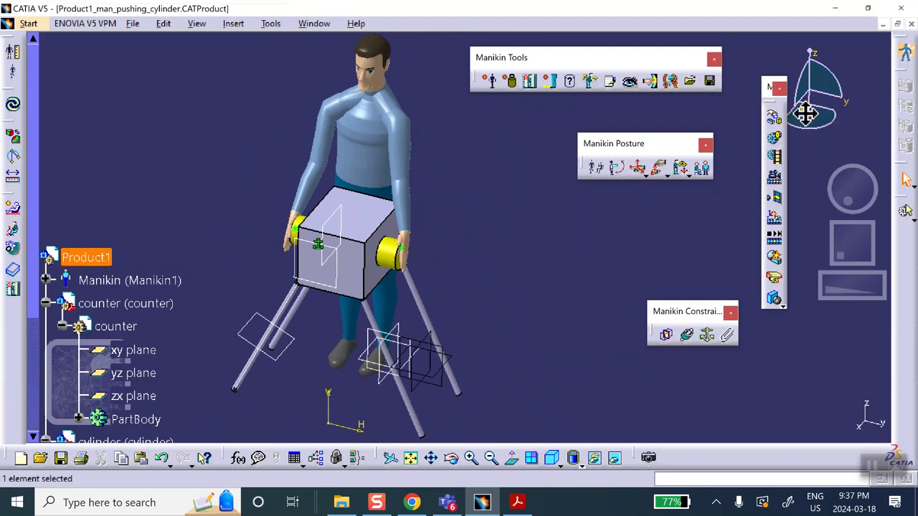
{"action": "left_click", "coordinate": [583, 252]}
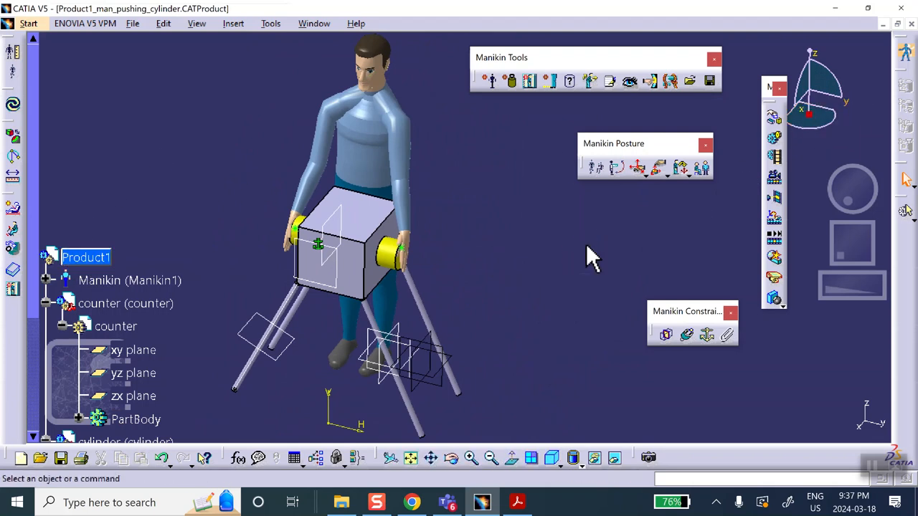
{"action": "left_click", "coordinate": [29, 26]}
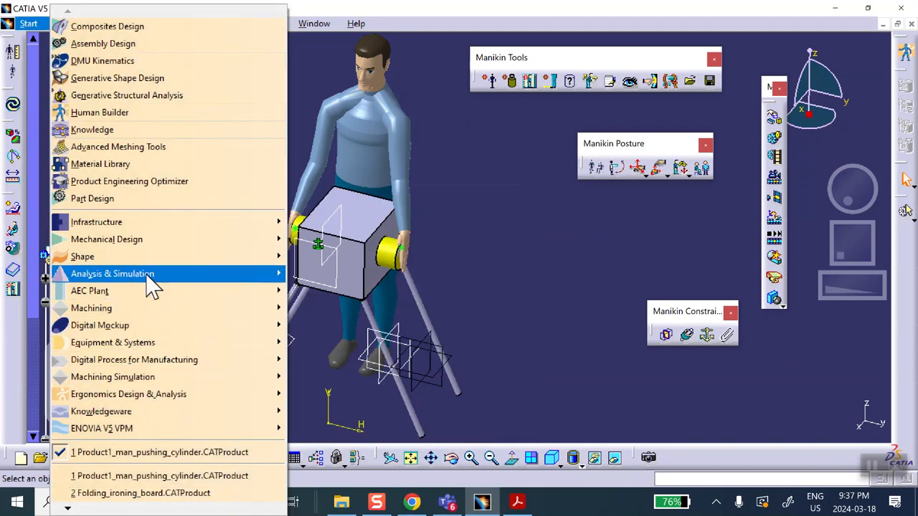
{"action": "mouse_move", "coordinate": [144, 241]}
{"action": "left_click", "coordinate": [368, 213]}
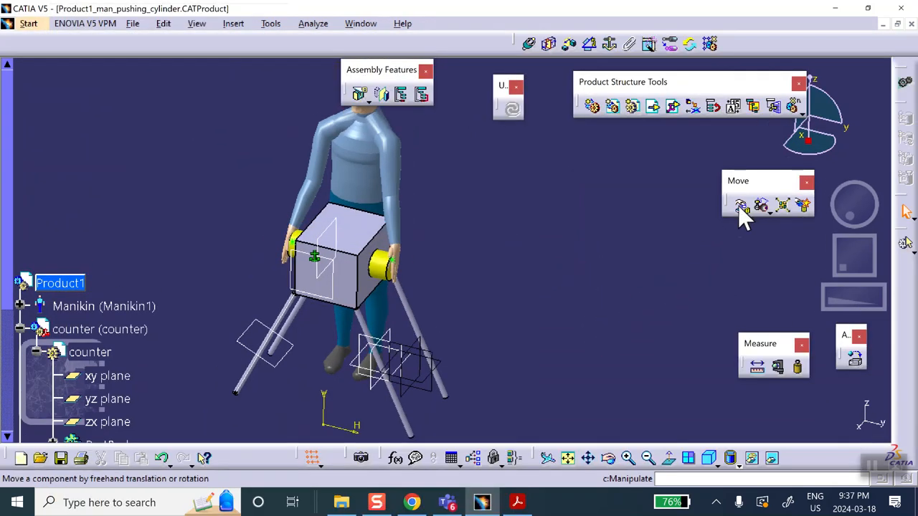
Step: Try to move the cylinder upward along the Z axis with the Manipulation tool
{"action": "left_click", "coordinate": [739, 205]}
{"action": "left_click_drag", "start_coordinate": [504, 301], "coordinate": [509, 325]}
{"action": "middle_click_drag", "start_coordinate": [510, 325], "coordinate": [508, 326]}
{"action": "scroll", "coordinate": [495, 322], "scroll_direction": "down", "scroll_amount": 1}
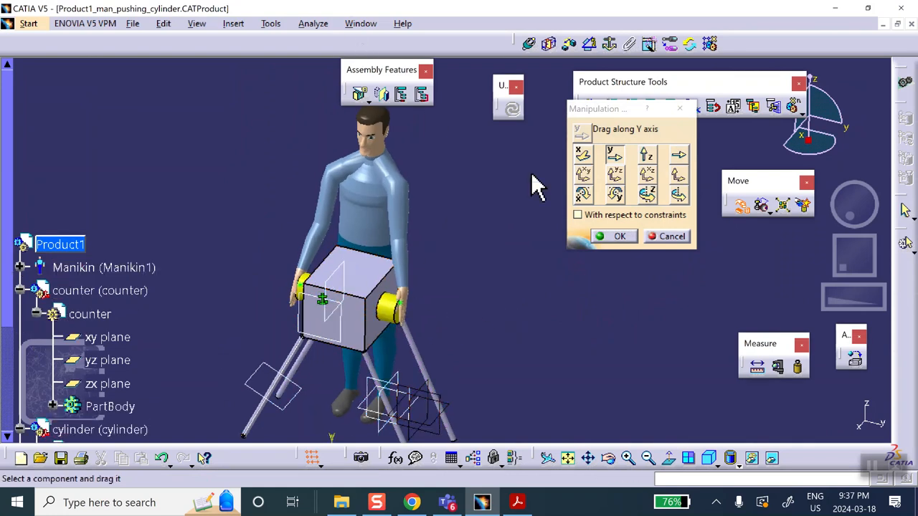
{"action": "left_click", "coordinate": [650, 154]}
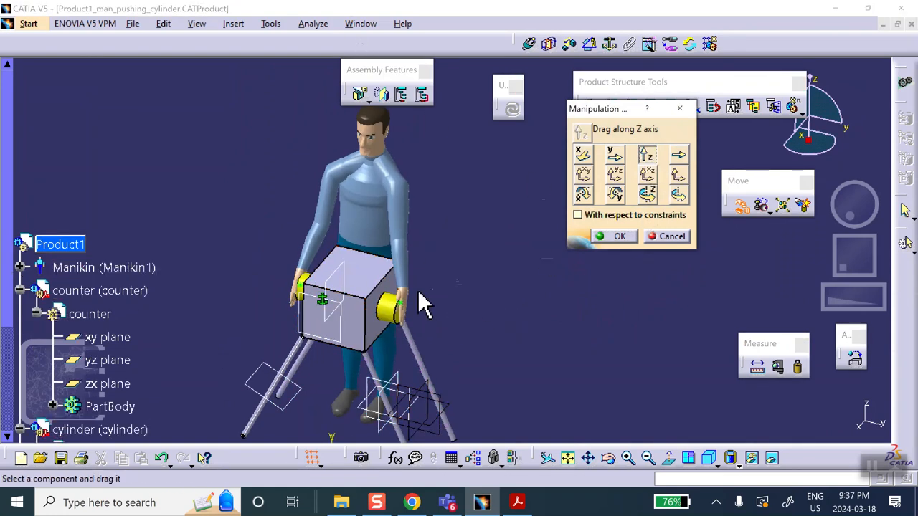
{"action": "left_click_drag", "start_coordinate": [407, 316], "coordinate": [388, 228]}
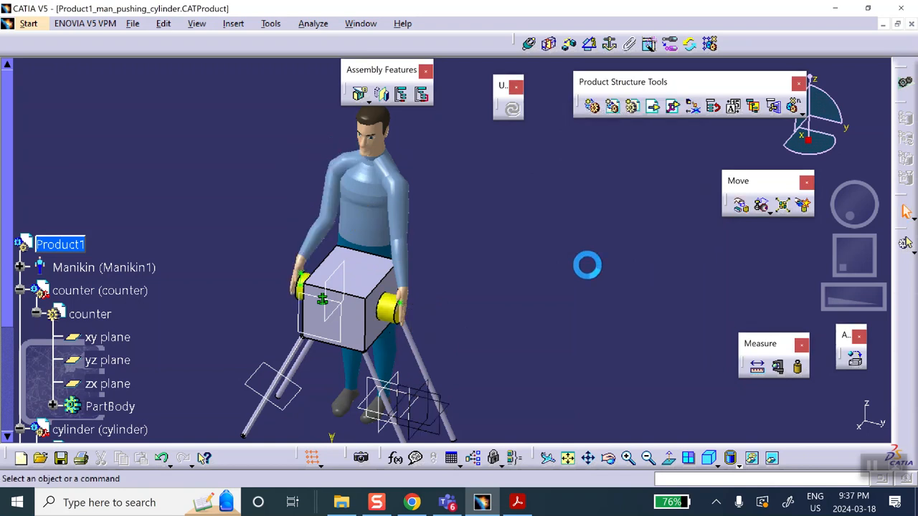
Step: Examine the assembly-level constraints and the counter and cylinder components in the specification tree
{"action": "mouse_move", "coordinate": [255, 233]}
{"action": "middle_mouse_down"}
{"action": "mouse_move", "coordinate": [256, 170]}
{"action": "mouse_move", "coordinate": [260, 218]}
{"action": "middle_mouse_up"}
{"action": "scroll", "coordinate": [78, 248], "scroll_direction": "down", "scroll_amount": 3}
{"action": "scroll", "coordinate": [97, 258], "scroll_direction": "down", "scroll_amount": 2}
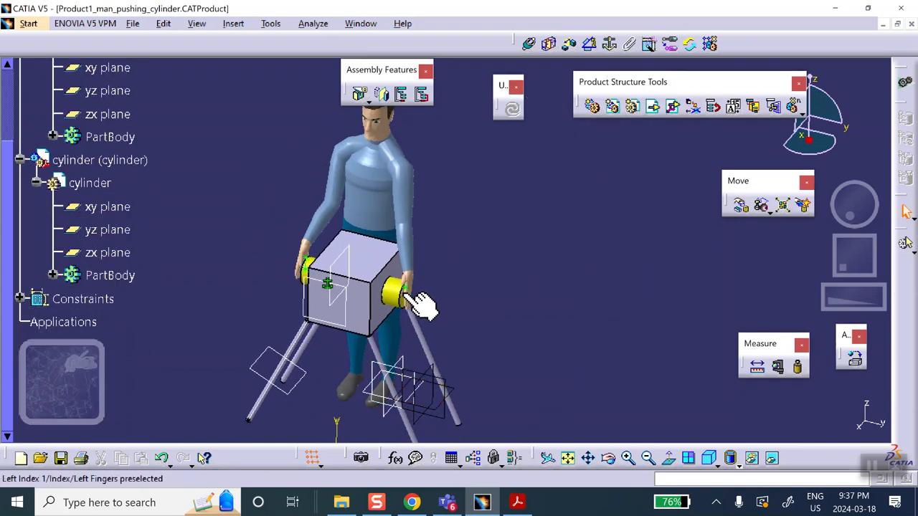
{"action": "left_click", "coordinate": [19, 299]}
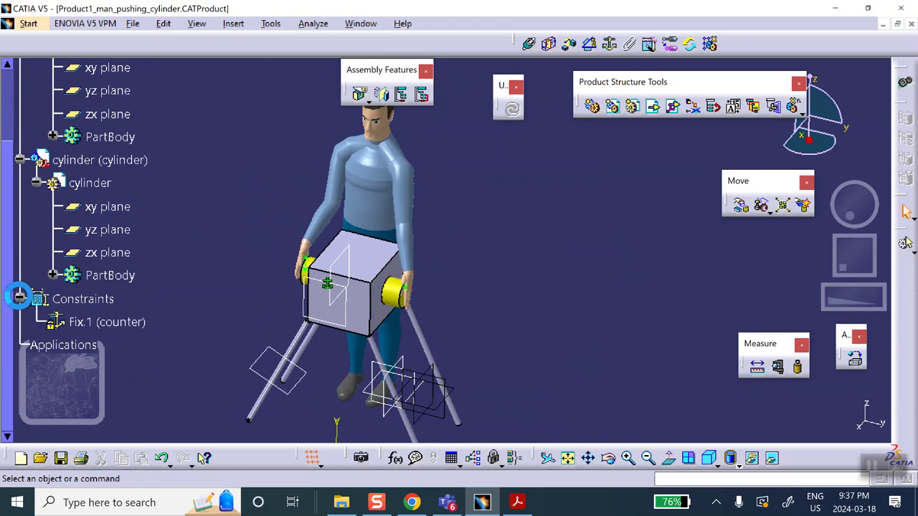
{"action": "scroll", "coordinate": [107, 281], "scroll_direction": "down", "scroll_amount": 5}
{"action": "scroll", "coordinate": [129, 258], "scroll_direction": "up", "scroll_amount": 4}
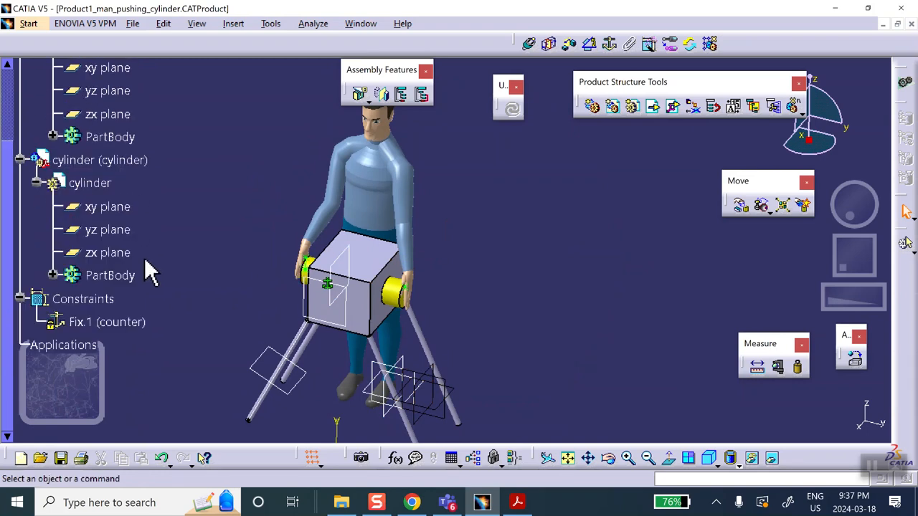
{"action": "scroll", "coordinate": [154, 215], "scroll_direction": "up", "scroll_amount": 4}
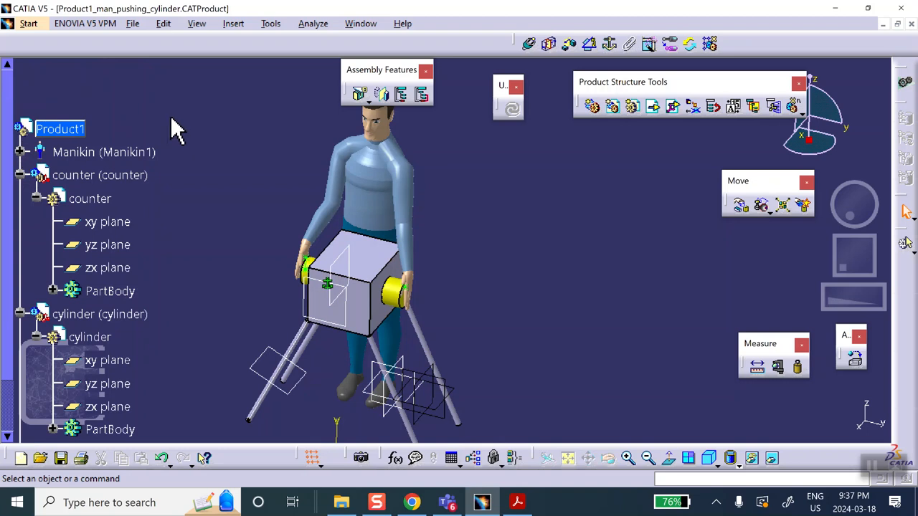
Step: Switch the assembly to the Human Builder workbench
{"action": "left_click", "coordinate": [29, 24]}
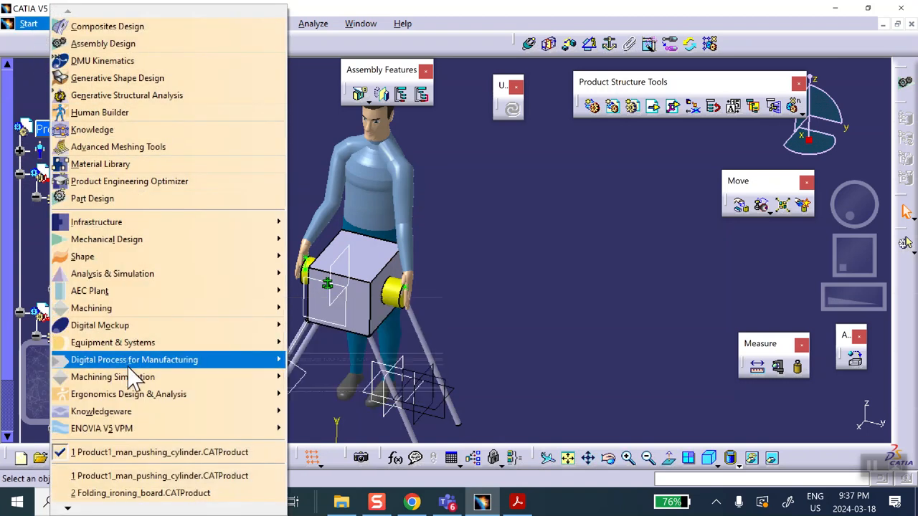
{"action": "mouse_move", "coordinate": [179, 400]}
{"action": "left_click", "coordinate": [330, 428]}
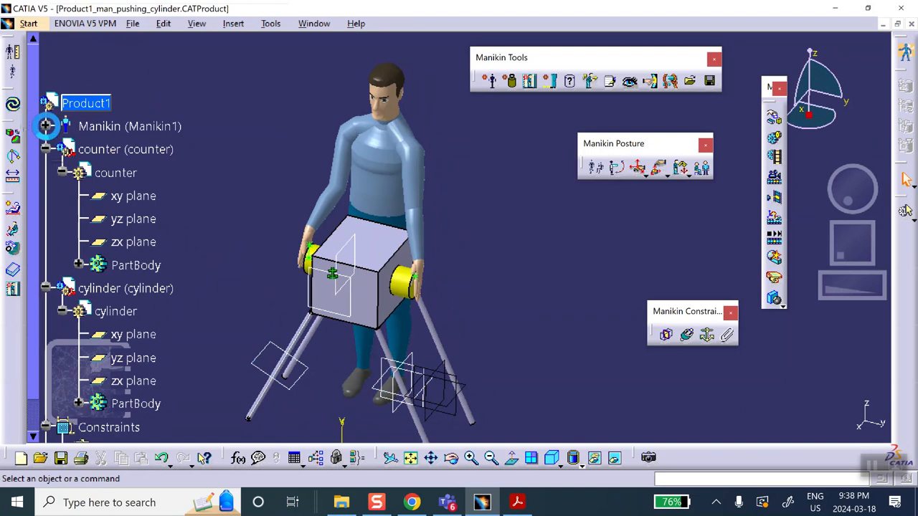
Step: Delete the left-hand position and orientation constraint referencing Manikin1 from the constraints in the manikin's settings
{"action": "left_click", "coordinate": [45, 125]}
{"action": "scroll", "coordinate": [180, 150], "scroll_direction": "down", "scroll_amount": 3}
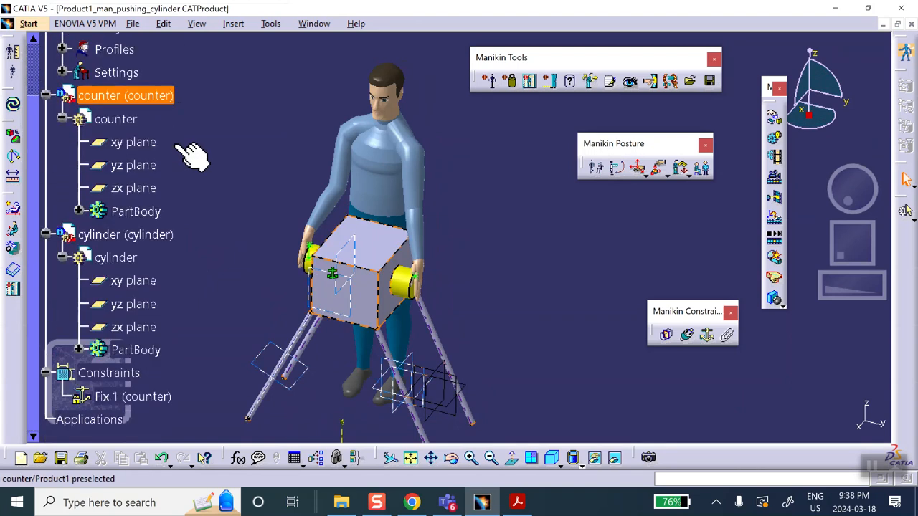
{"action": "scroll", "coordinate": [121, 197], "scroll_direction": "up", "scroll_amount": 1}
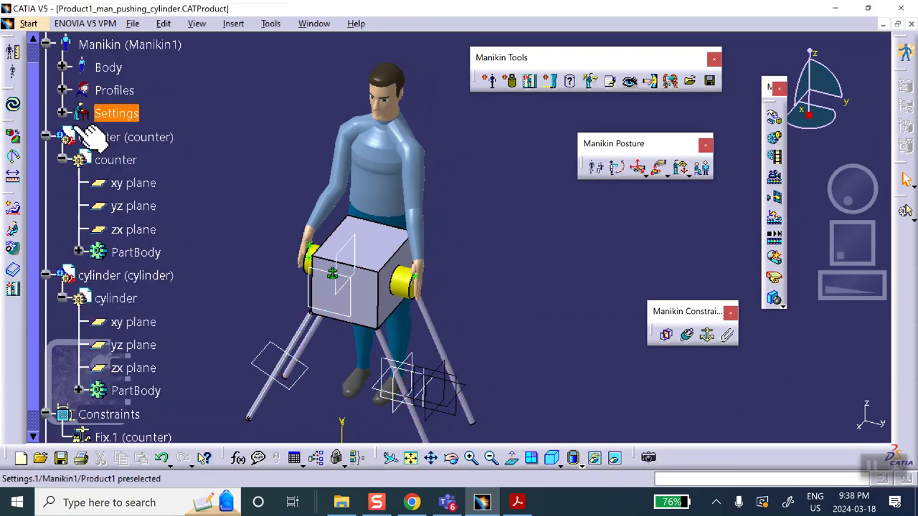
{"action": "scroll", "coordinate": [90, 144], "scroll_direction": "up", "scroll_amount": 1}
{"action": "scroll", "coordinate": [94, 140], "scroll_direction": "up", "scroll_amount": 1}
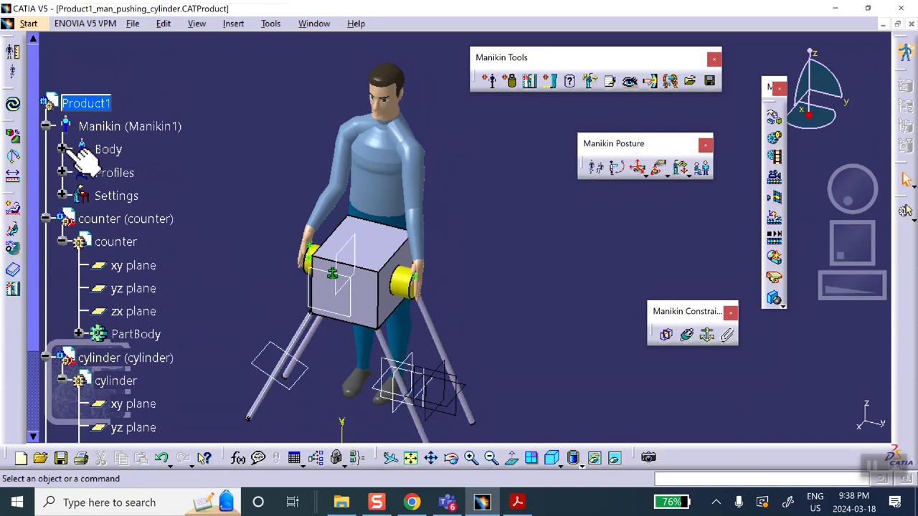
{"action": "left_click", "coordinate": [62, 149]}
{"action": "left_click", "coordinate": [62, 149]}
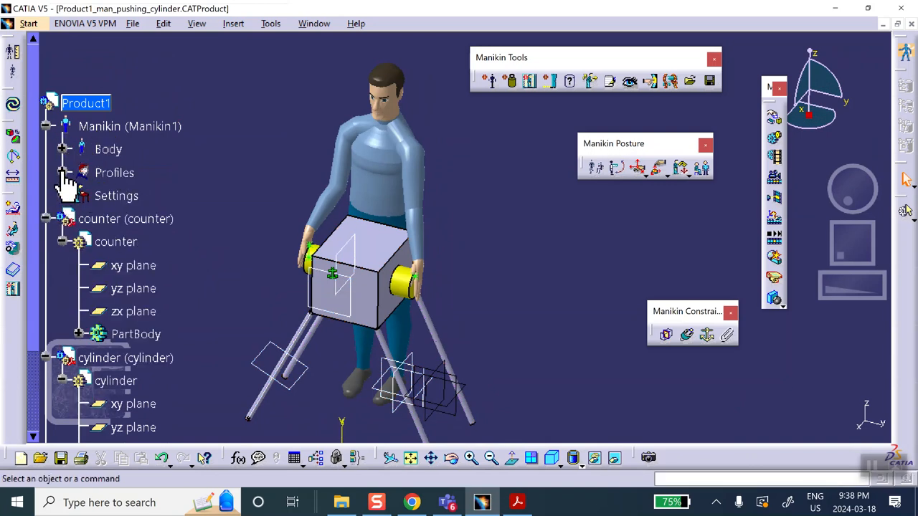
{"action": "left_click", "coordinate": [62, 195]}
{"action": "scroll", "coordinate": [170, 206], "scroll_direction": "down", "scroll_amount": 4}
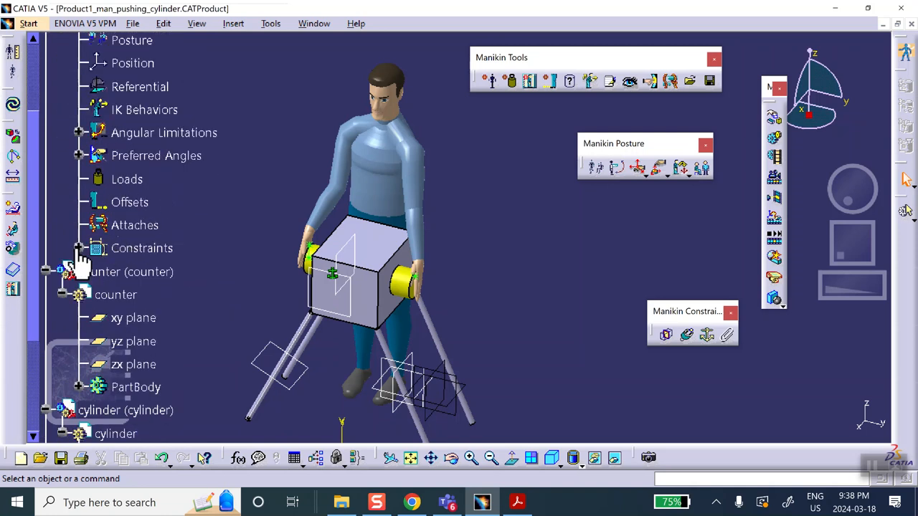
{"action": "left_click", "coordinate": [78, 248]}
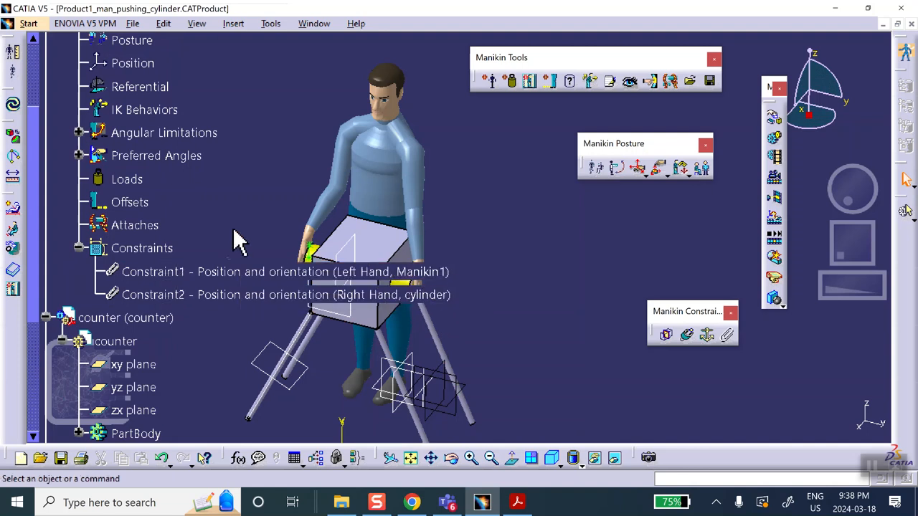
{"action": "right_click", "coordinate": [181, 271]}
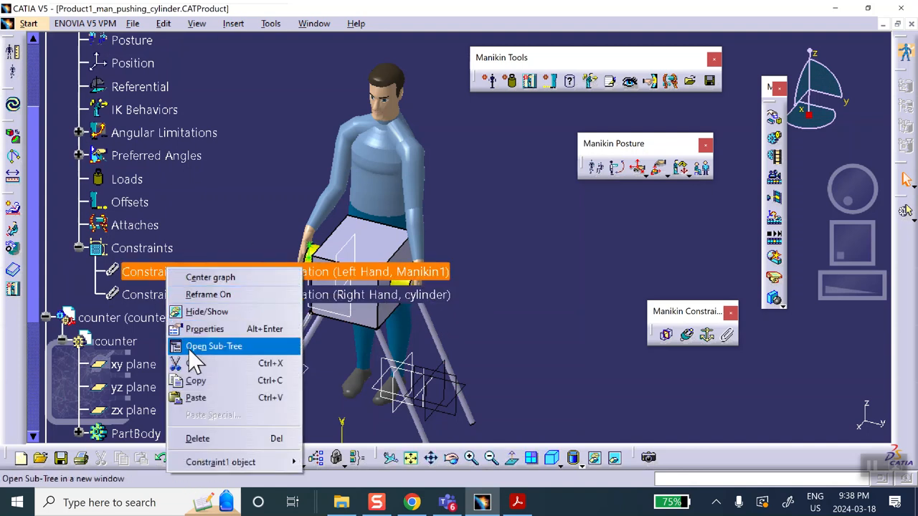
{"action": "left_click", "coordinate": [198, 437]}
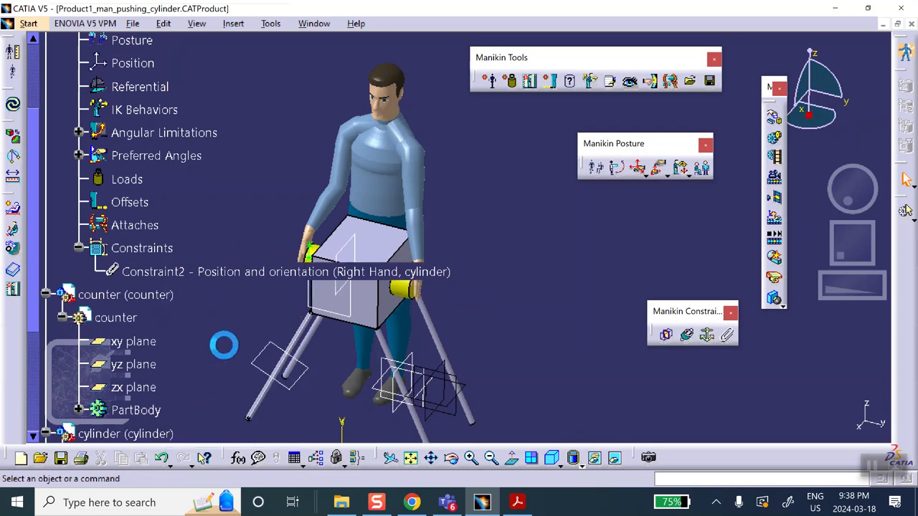
Step: Apply a Fix On constraint between the manikin's left hand and the cylinder
{"action": "middle_click_drag", "start_coordinate": [269, 254], "coordinate": [323, 255]}
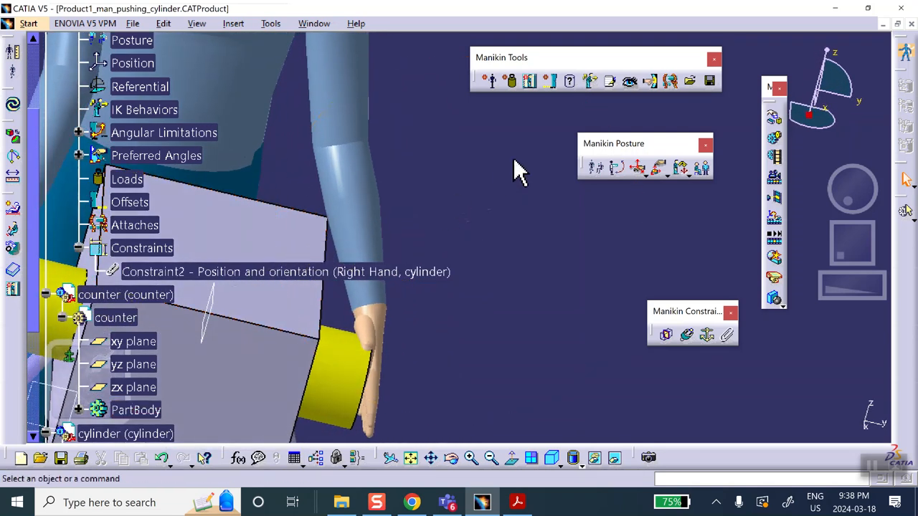
{"action": "left_click", "coordinate": [728, 336]}
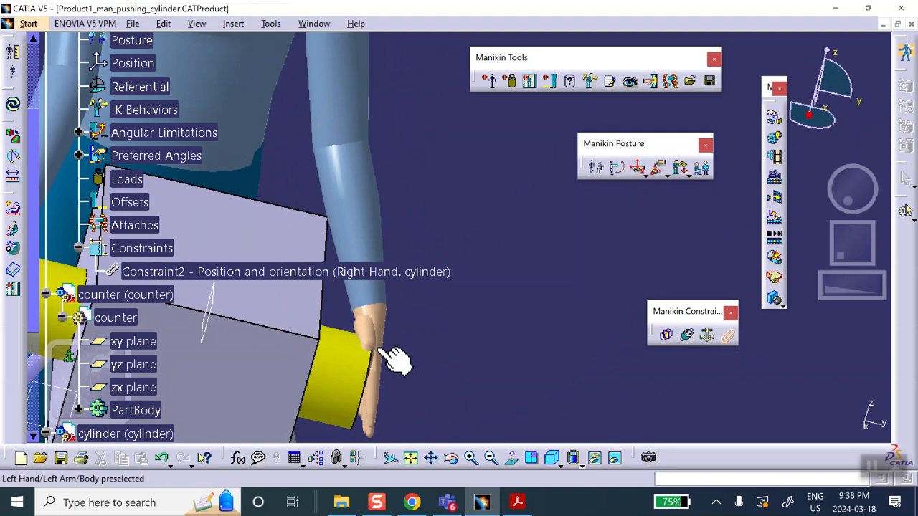
{"action": "middle_click_drag", "start_coordinate": [411, 378], "coordinate": [327, 322]}
{"action": "left_click", "coordinate": [281, 327]}
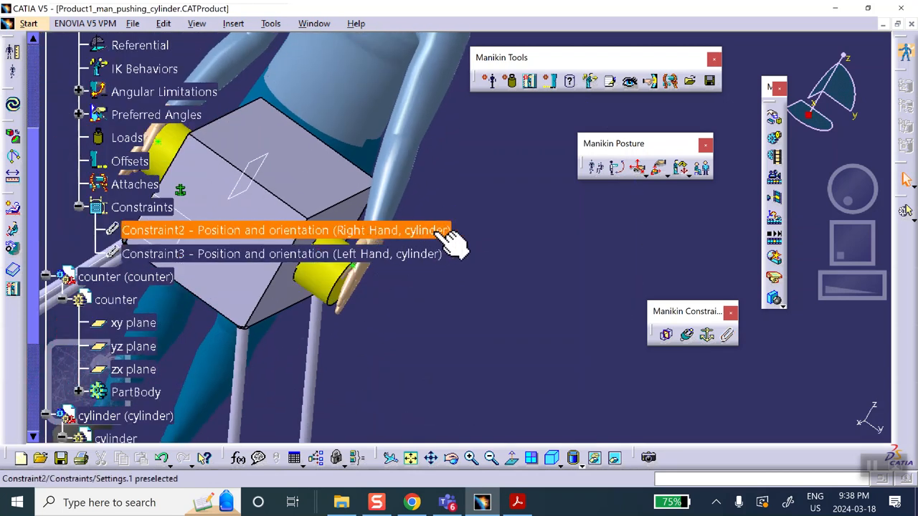
Step: Bring the whole manikin back into view and return to the Assembly Design workbench
{"action": "middle_click_drag", "start_coordinate": [432, 235], "coordinate": [476, 338]}
{"action": "middle_click_drag", "start_coordinate": [280, 104], "coordinate": [301, 229]}
{"action": "scroll", "coordinate": [219, 215], "scroll_direction": "down", "scroll_amount": 2}
{"action": "scroll", "coordinate": [218, 215], "scroll_direction": "down", "scroll_amount": 2}
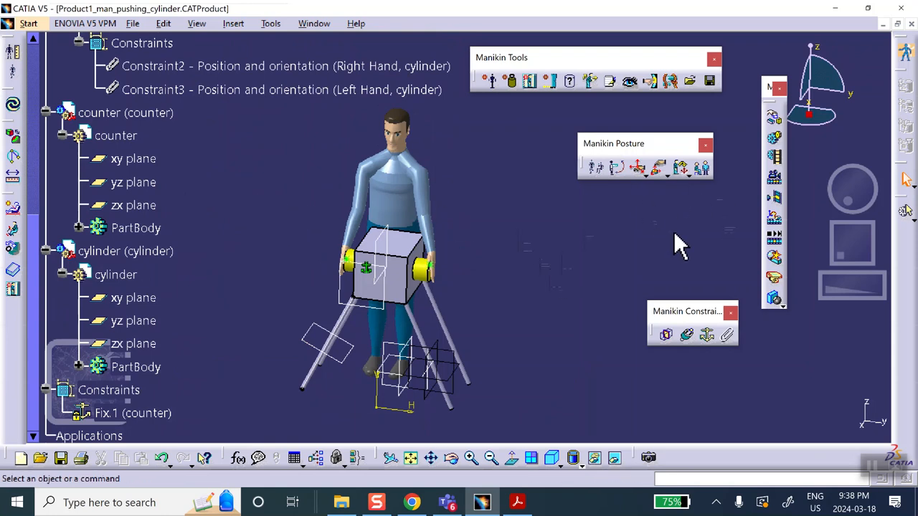
{"action": "left_click", "coordinate": [28, 25]}
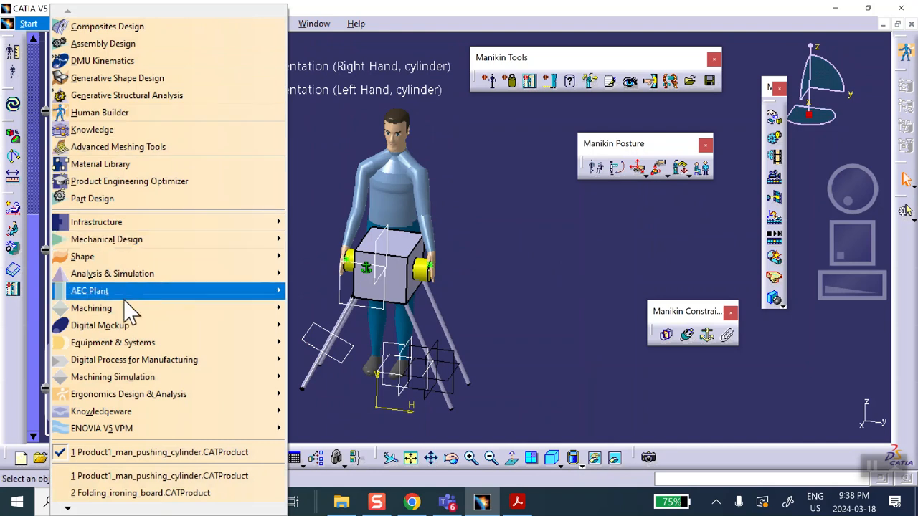
{"action": "mouse_move", "coordinate": [140, 397]}
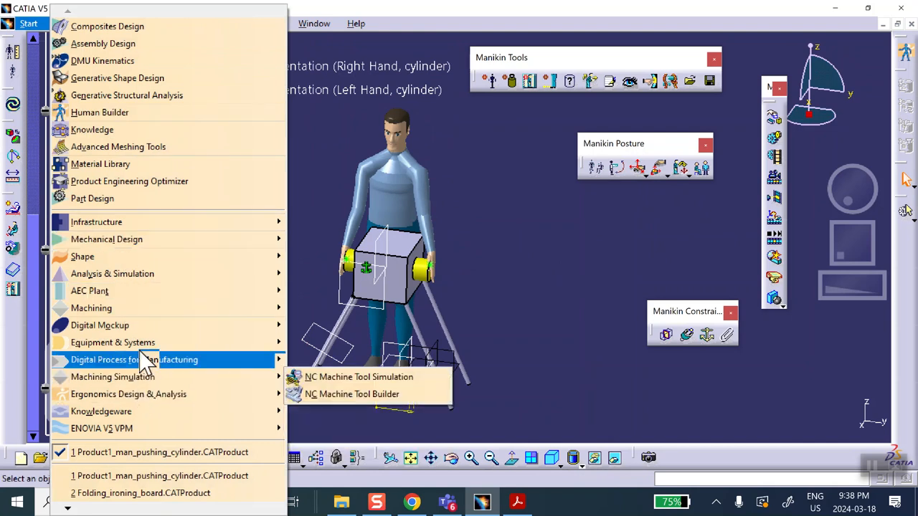
{"action": "mouse_move", "coordinate": [147, 234]}
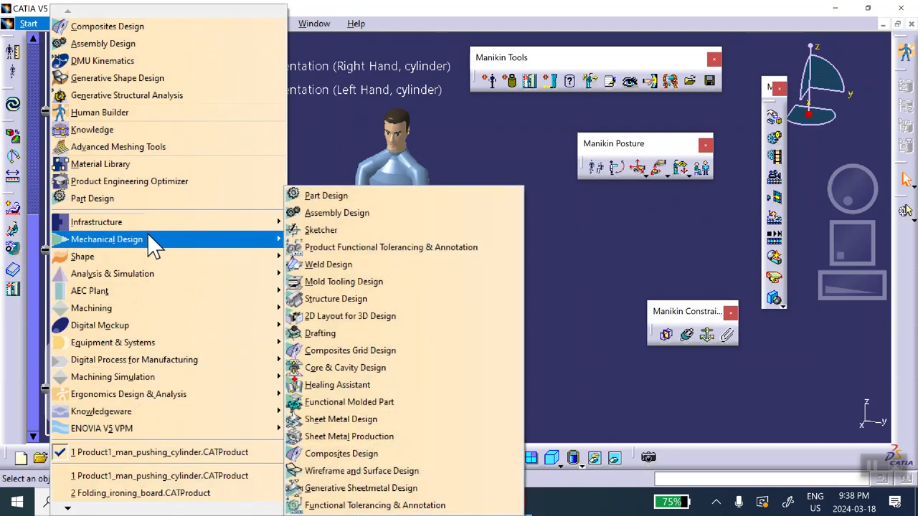
{"action": "left_click", "coordinate": [334, 217]}
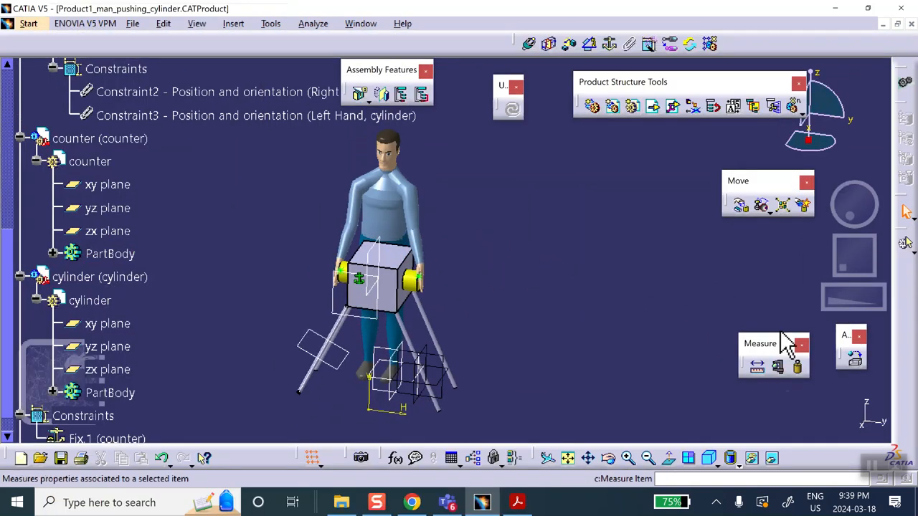
Step: Test both hand constraints by lifting the cylinder along the Z axis with Manipulation, and cancel the move
{"action": "left_click", "coordinate": [740, 205]}
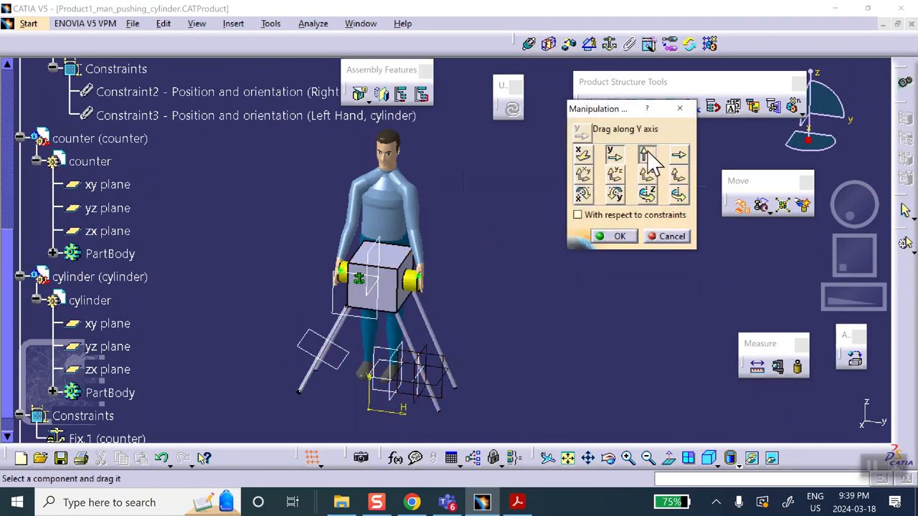
{"action": "left_click_drag", "start_coordinate": [430, 290], "coordinate": [385, 215]}
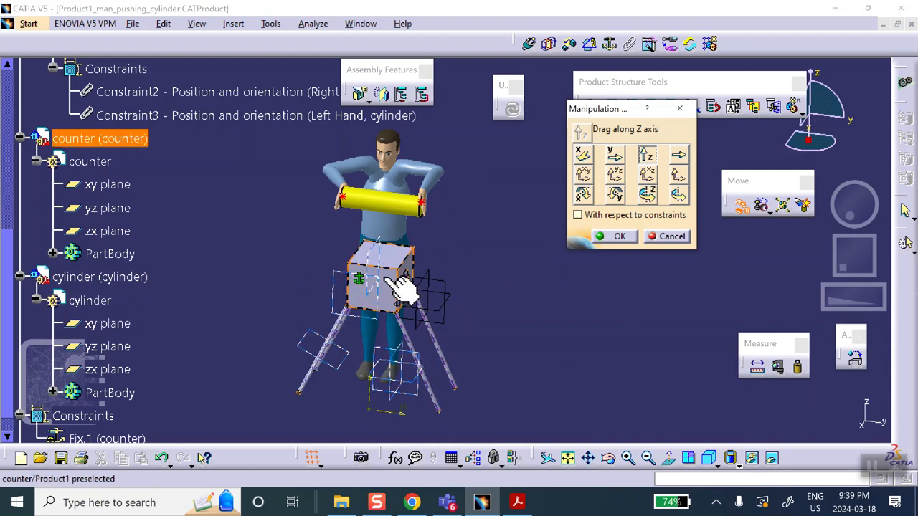
{"action": "left_click", "coordinate": [670, 237]}
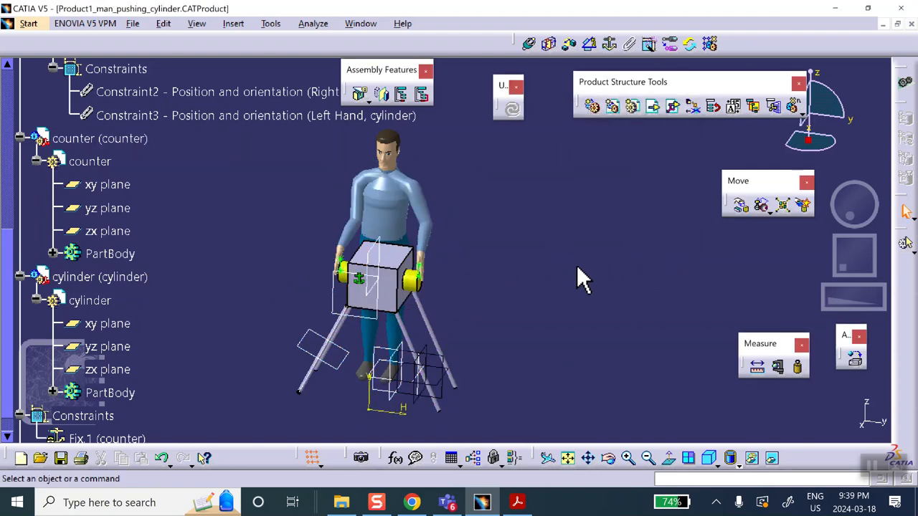
Step: Create a coincidence constraint between the cylinder's axis and the axis of the counter's hole, hiding the cylinder to reach the hole
{"action": "middle_click_drag", "start_coordinate": [475, 271], "coordinate": [423, 200], "text": "ctrl"}
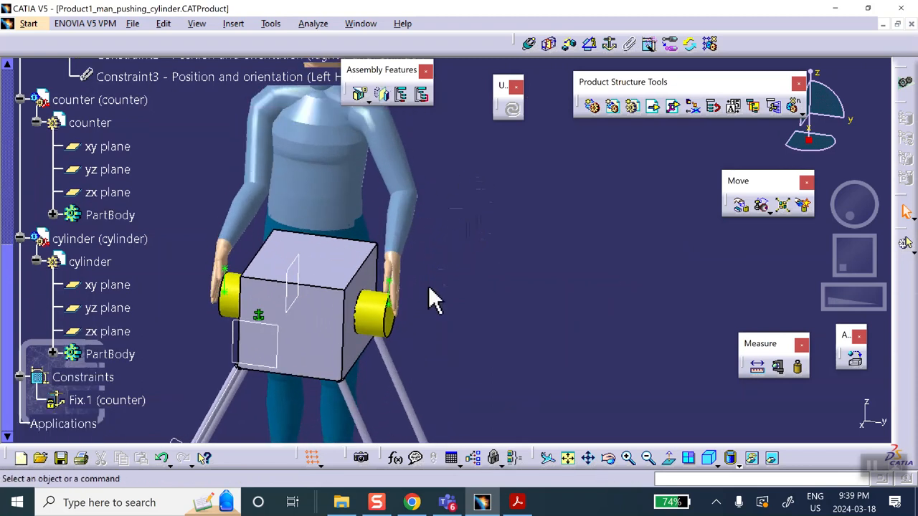
{"action": "middle_click_drag", "start_coordinate": [528, 196], "coordinate": [549, 190]}
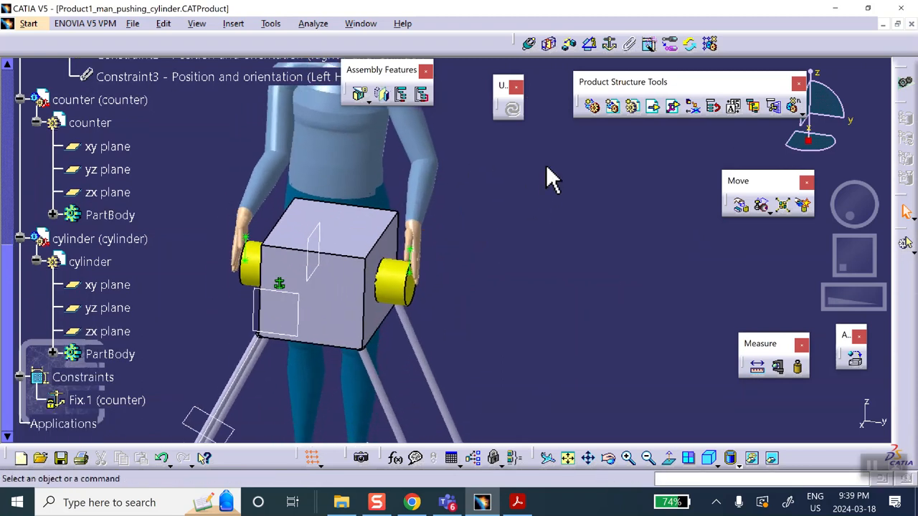
{"action": "left_click", "coordinate": [528, 44]}
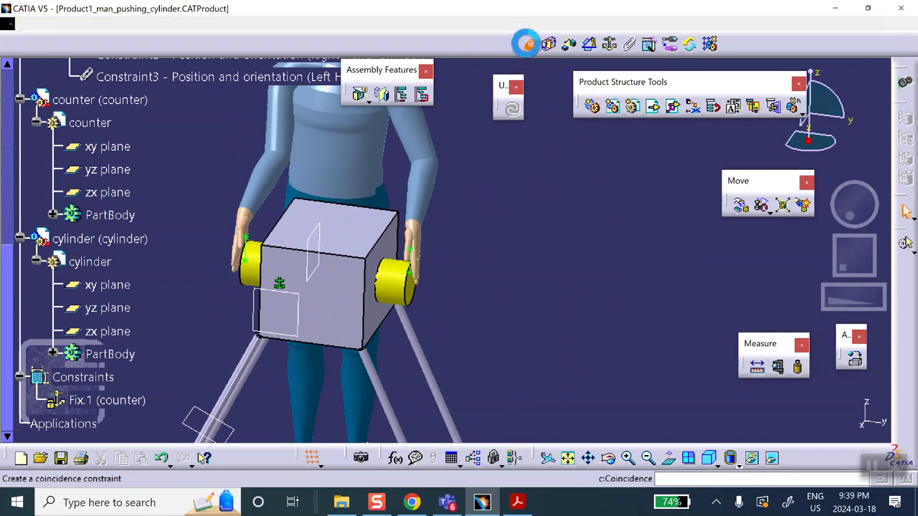
{"action": "left_click", "coordinate": [393, 277]}
{"action": "right_click", "coordinate": [387, 290]}
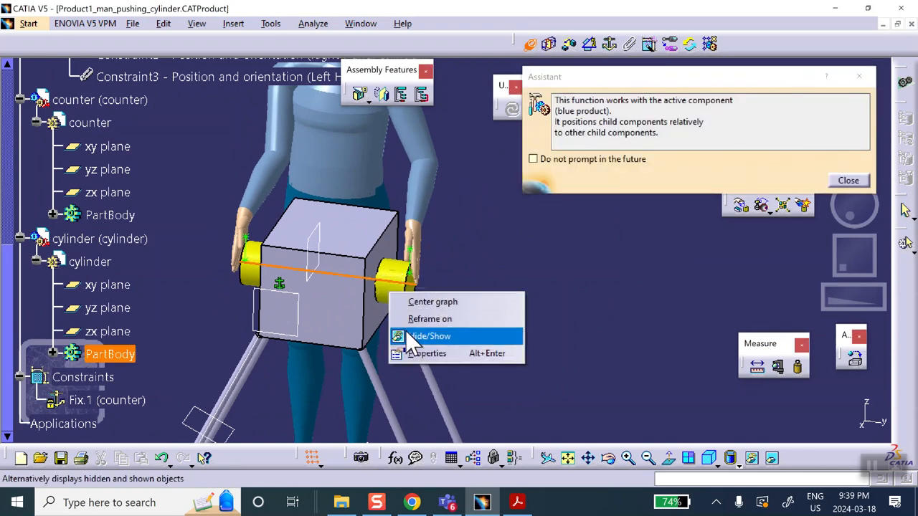
{"action": "left_click", "coordinate": [439, 334]}
{"action": "middle_click_drag", "start_coordinate": [446, 294], "coordinate": [375, 266]}
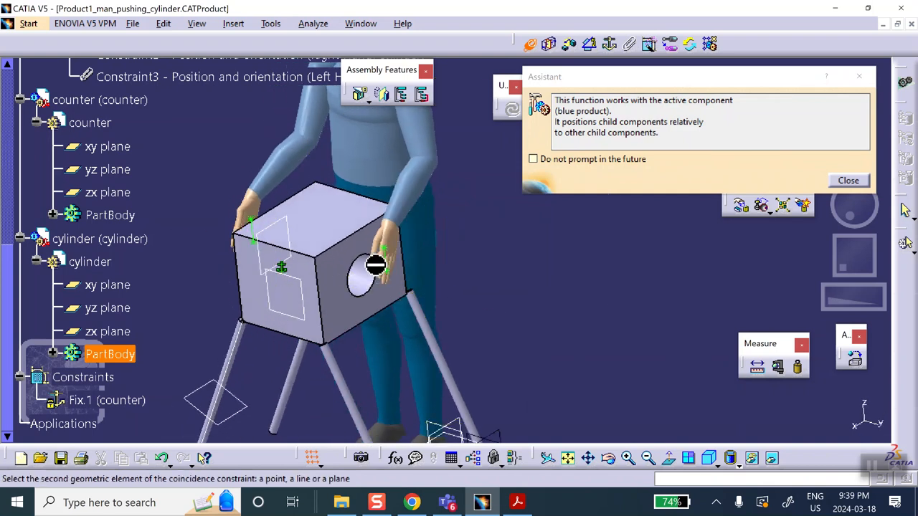
{"action": "left_click", "coordinate": [360, 284]}
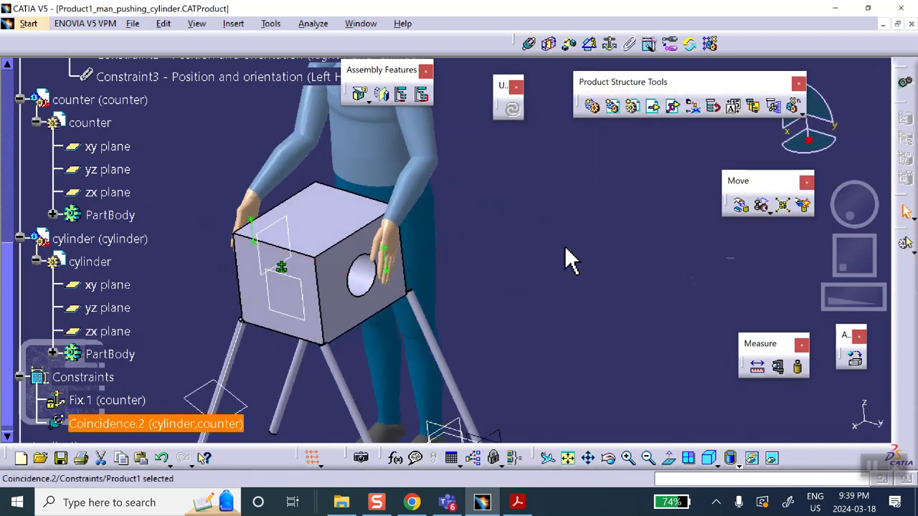
Step: Bring the hidden cylinder back into the visible scene and return the view to the shown objects
{"action": "left_click", "coordinate": [773, 458]}
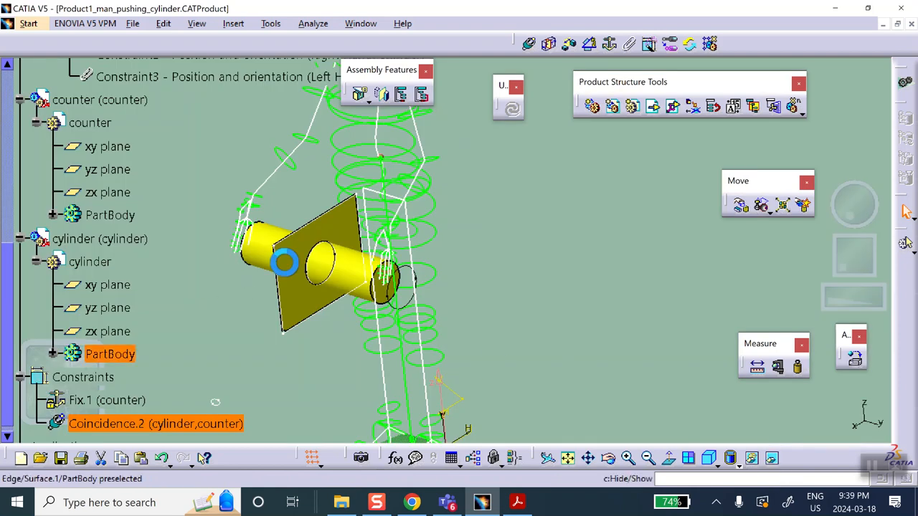
{"action": "right_click", "coordinate": [352, 270]}
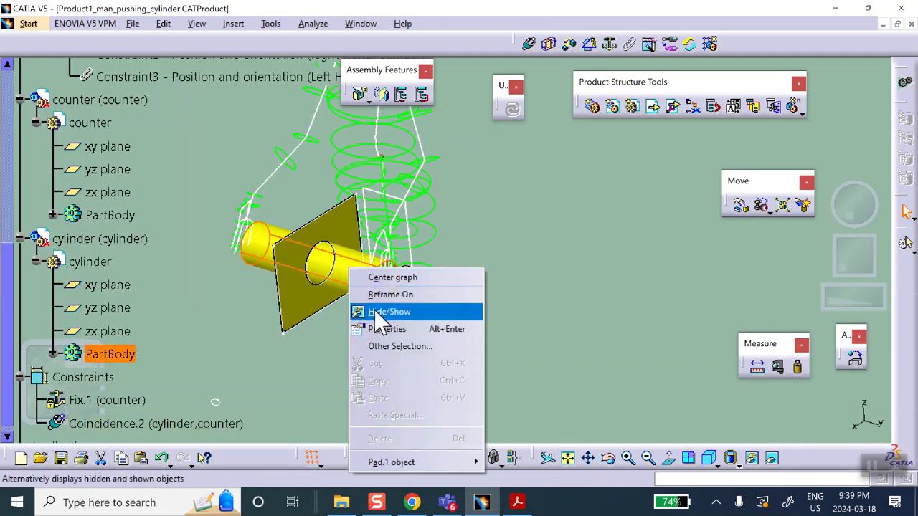
{"action": "left_click", "coordinate": [380, 313]}
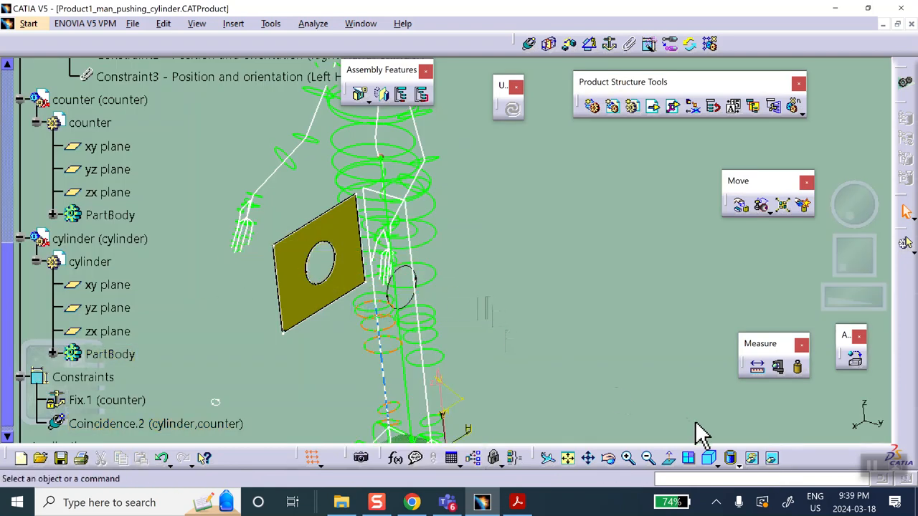
{"action": "left_click", "coordinate": [773, 459]}
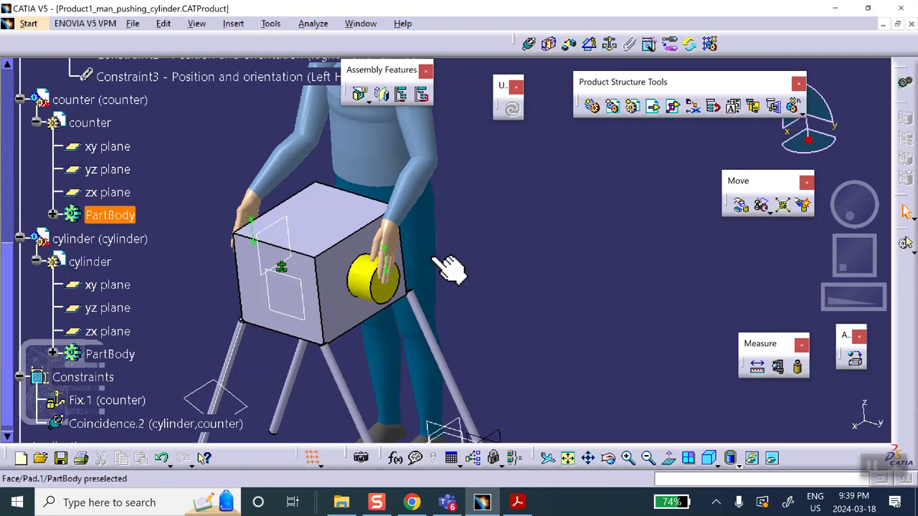
Step: Create a 0-degree angle constraint between the cylinder's yz plane and the counter's yz plane
{"action": "middle_click_drag", "start_coordinate": [506, 276], "coordinate": [407, 244]}
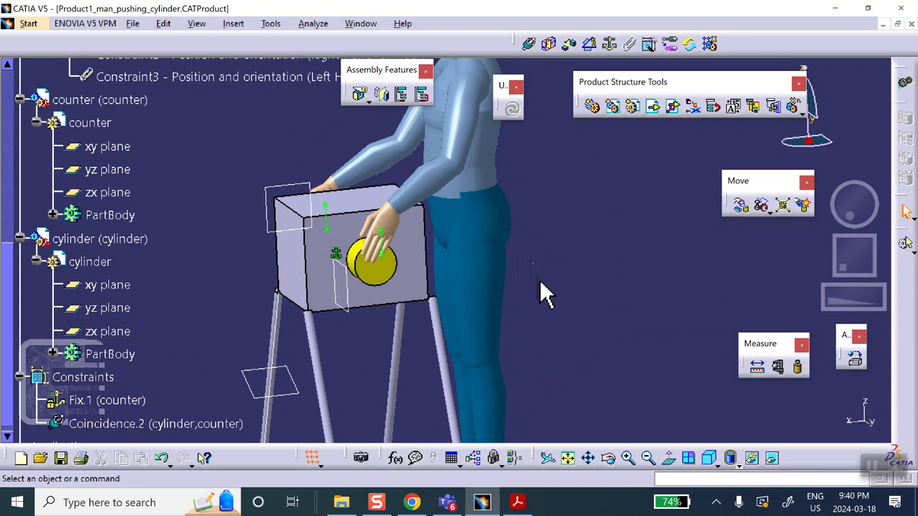
{"action": "middle_click_drag", "start_coordinate": [618, 249], "coordinate": [597, 279]}
{"action": "middle_click_drag", "start_coordinate": [391, 272], "coordinate": [553, 260]}
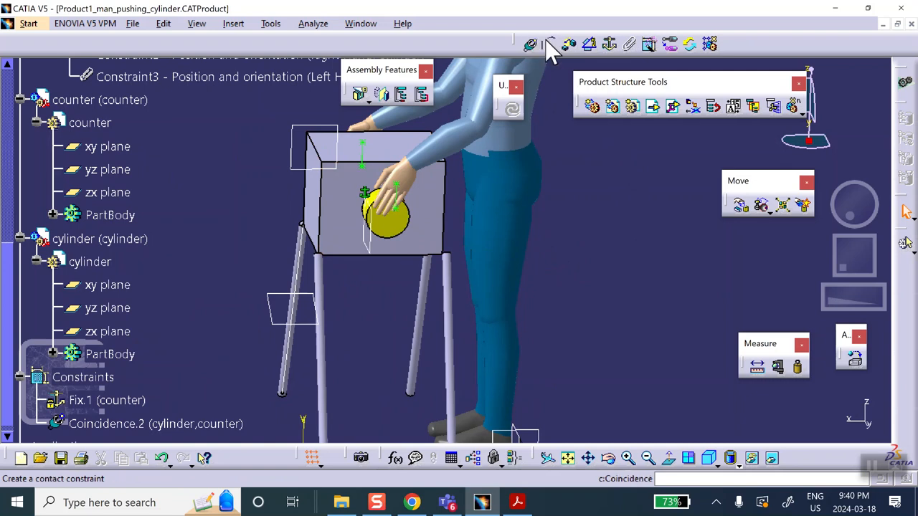
{"action": "left_click", "coordinate": [588, 43]}
{"action": "middle_click_drag", "start_coordinate": [582, 298], "coordinate": [557, 300]}
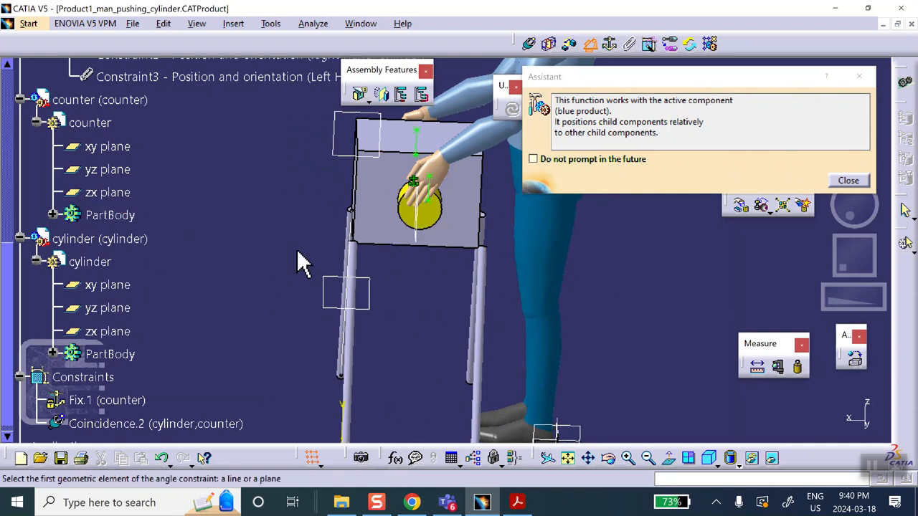
{"action": "scroll", "coordinate": [57, 247], "scroll_direction": "down", "scroll_amount": 2}
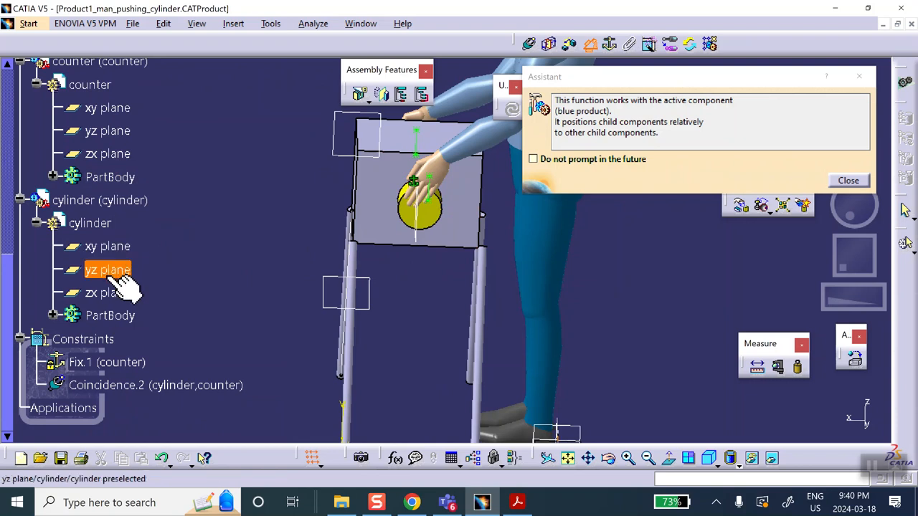
{"action": "middle_click_drag", "start_coordinate": [239, 262], "coordinate": [307, 317]}
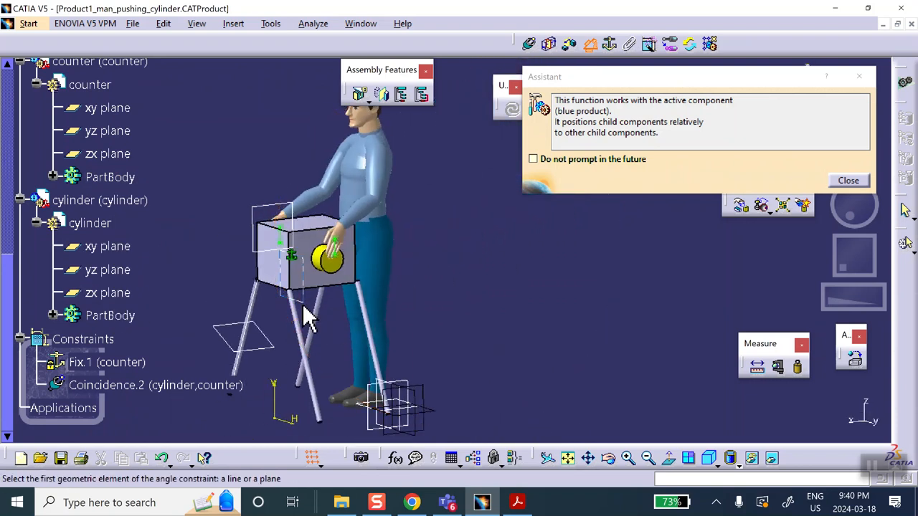
{"action": "left_click", "coordinate": [122, 270]}
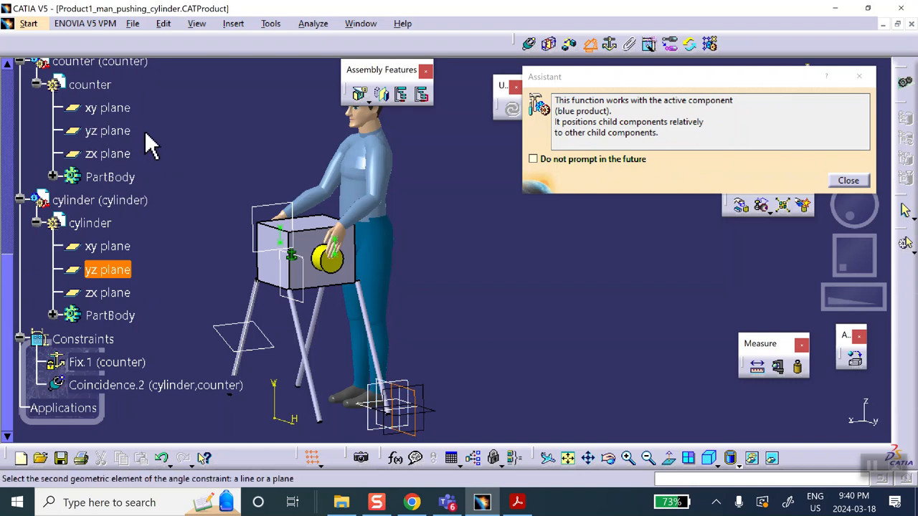
{"action": "left_click", "coordinate": [109, 133]}
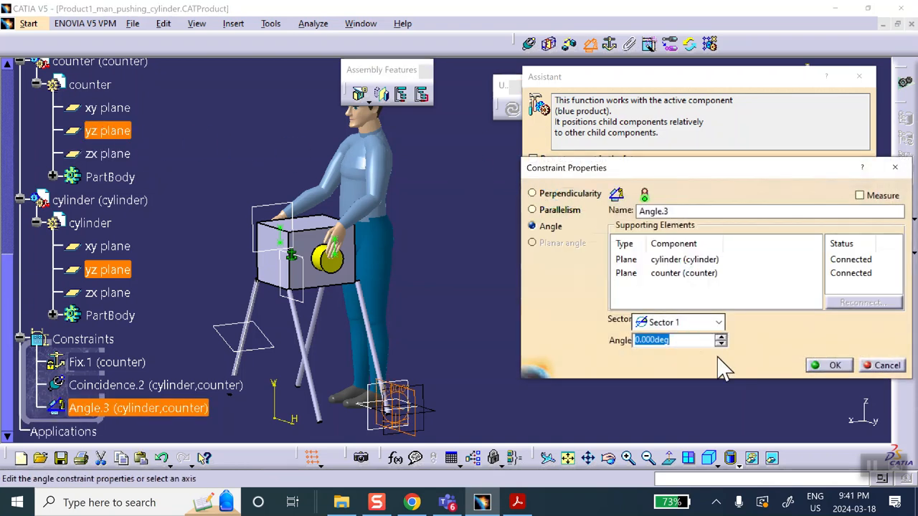
{"action": "left_click", "coordinate": [822, 367]}
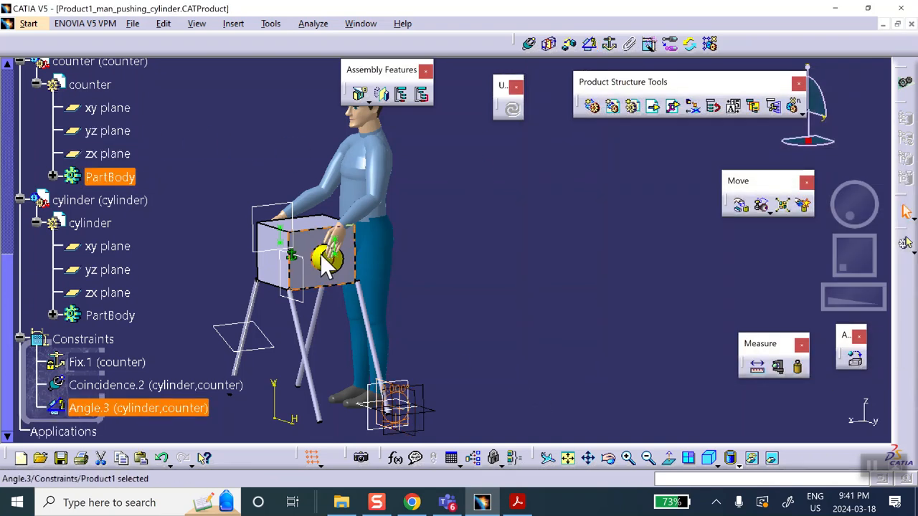
Step: Save the product together with its linked documents
{"action": "scroll", "coordinate": [475, 228], "scroll_direction": "down", "scroll_amount": 1}
{"action": "middle_click_drag", "start_coordinate": [476, 228], "coordinate": [485, 263]}
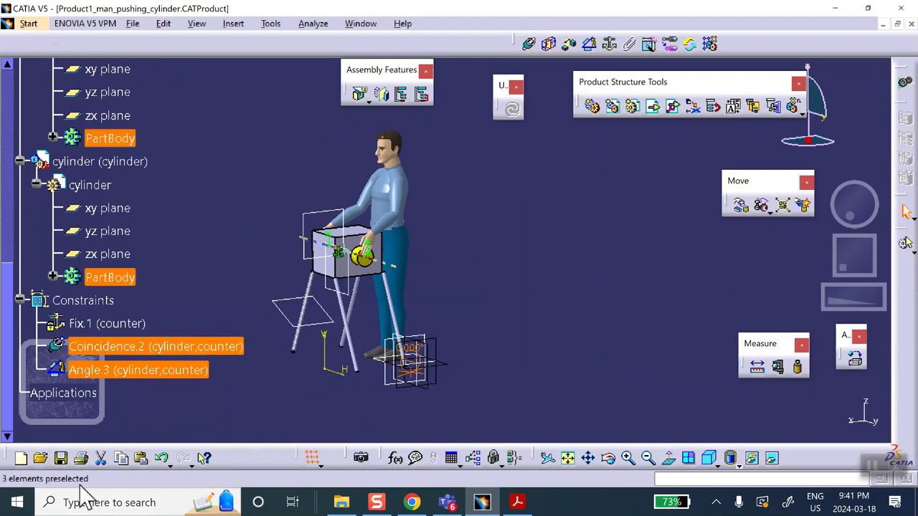
{"action": "scroll", "coordinate": [322, 233], "scroll_direction": "up", "scroll_amount": 2}
{"action": "scroll", "coordinate": [254, 230], "scroll_direction": "up", "scroll_amount": 2}
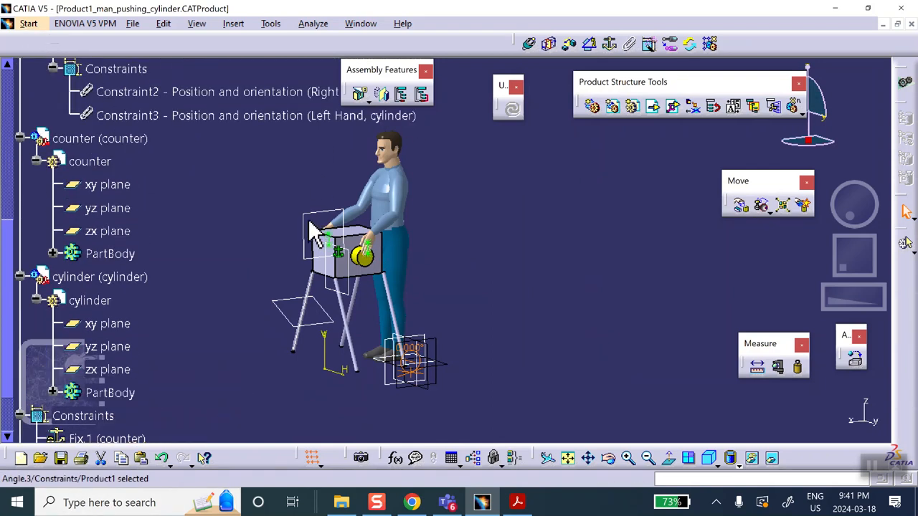
{"action": "scroll", "coordinate": [253, 239], "scroll_direction": "down", "scroll_amount": 3}
{"action": "scroll", "coordinate": [247, 255], "scroll_direction": "down", "scroll_amount": 3}
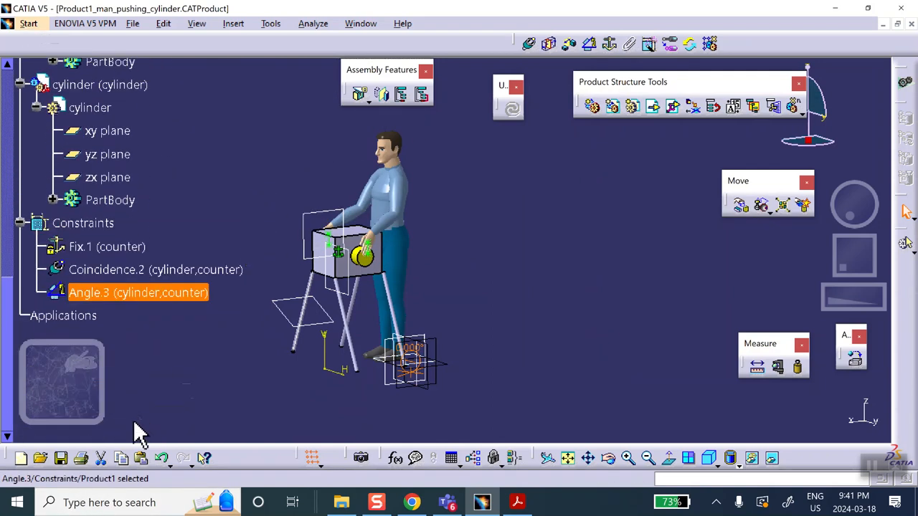
{"action": "left_click", "coordinate": [63, 457]}
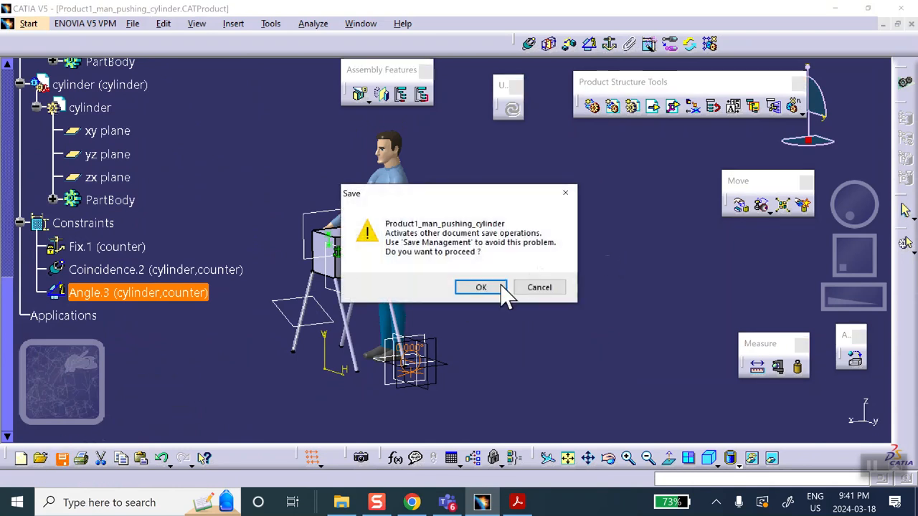
{"action": "left_click", "coordinate": [476, 287]}
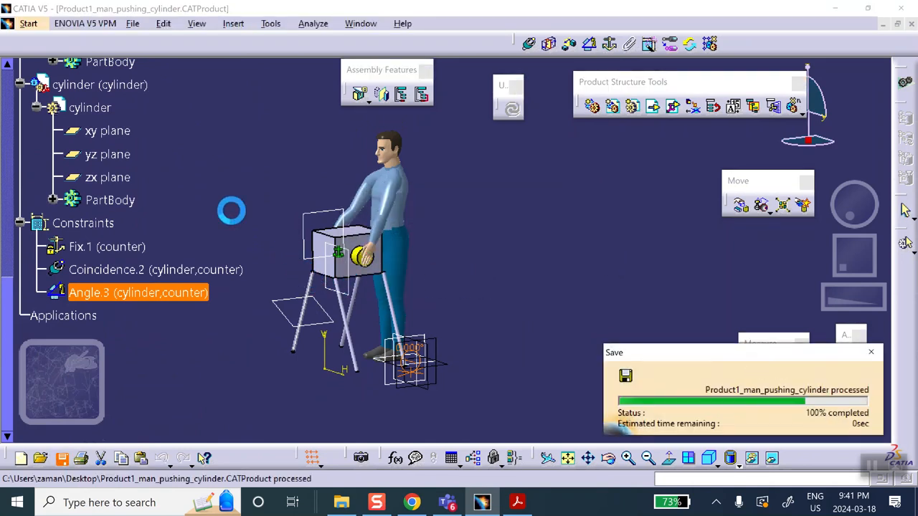
Step: Switch to the DMU Kinematics workbench and place its kinematics tools above the scene, within easy reach
{"action": "left_click", "coordinate": [32, 27]}
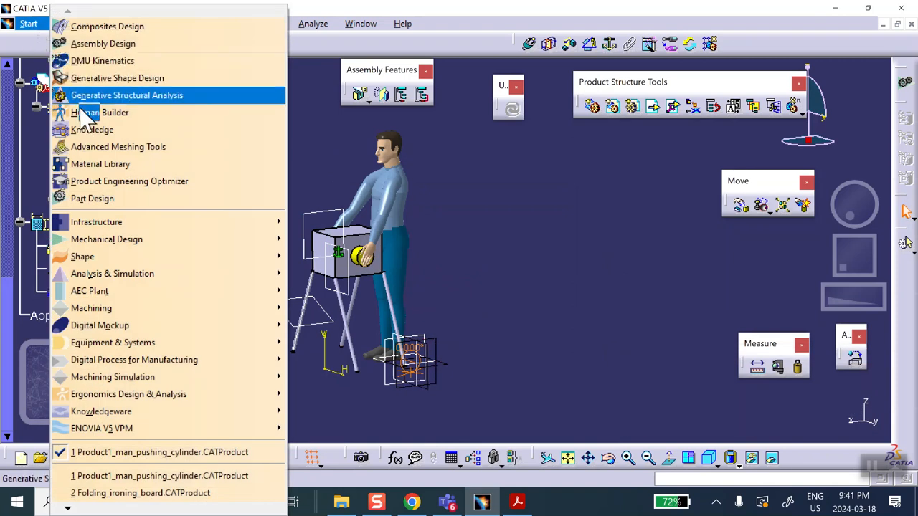
{"action": "mouse_move", "coordinate": [102, 327]}
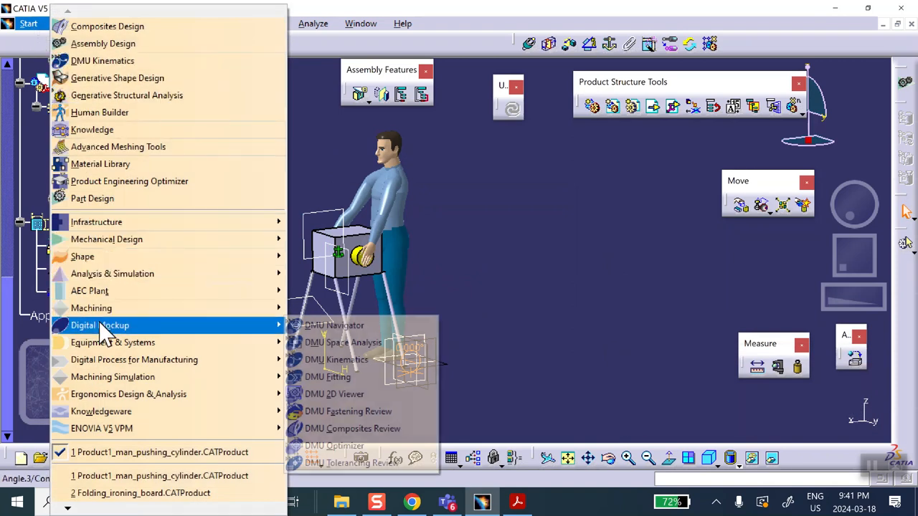
{"action": "left_click", "coordinate": [337, 359]}
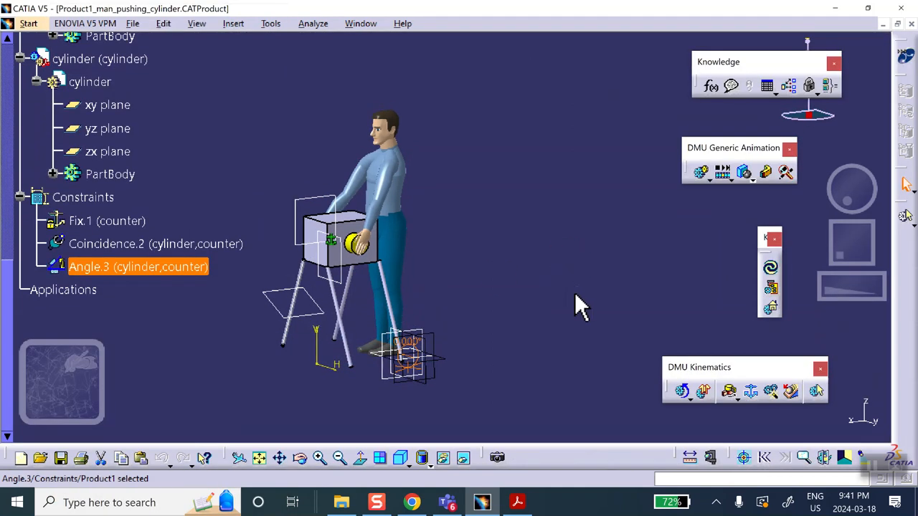
{"action": "left_click_drag", "start_coordinate": [631, 223], "coordinate": [546, 75]}
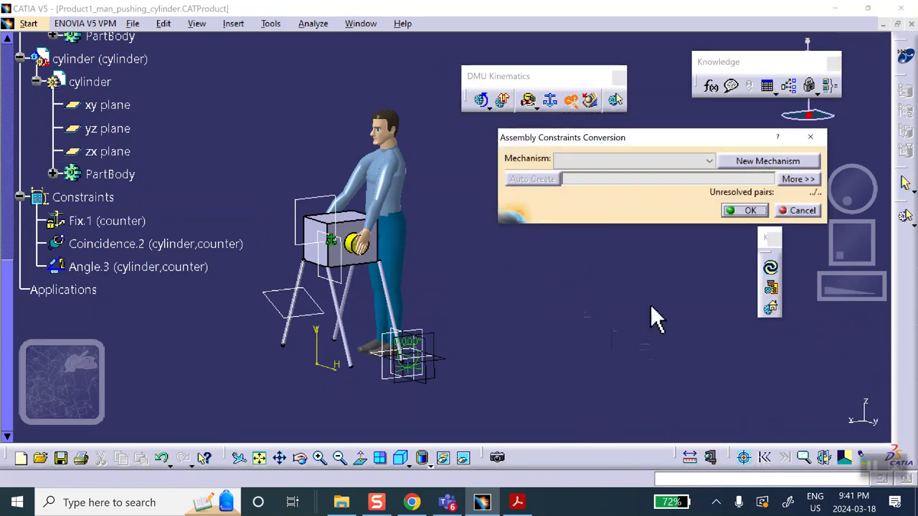
Step: Automatically convert the assembly constraints into joints of a new mechanism, keeping the default mechanism name
{"action": "left_click", "coordinate": [774, 162]}
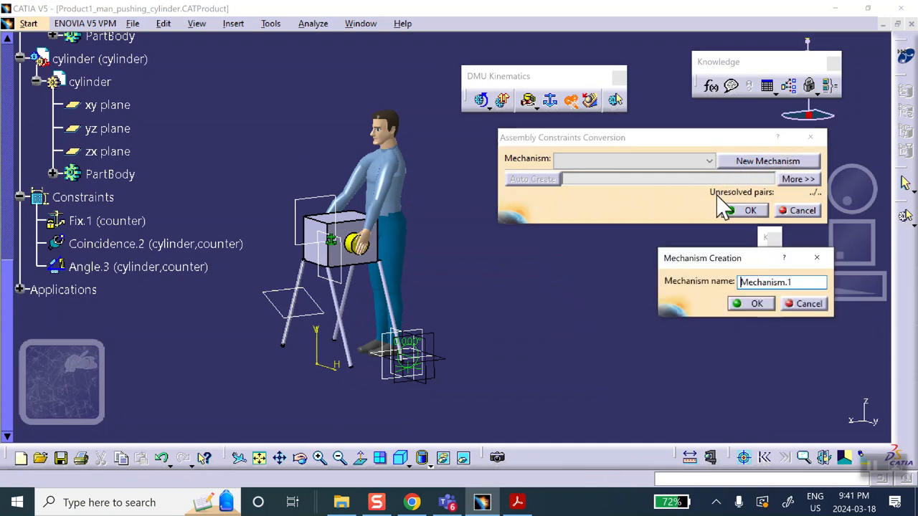
{"action": "left_click", "coordinate": [749, 303]}
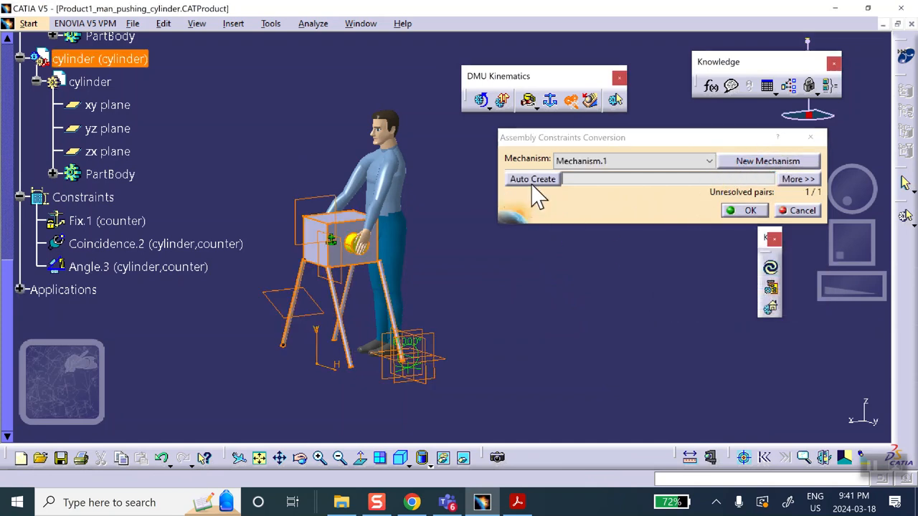
{"action": "left_click", "coordinate": [530, 179]}
{"action": "left_click", "coordinate": [742, 210]}
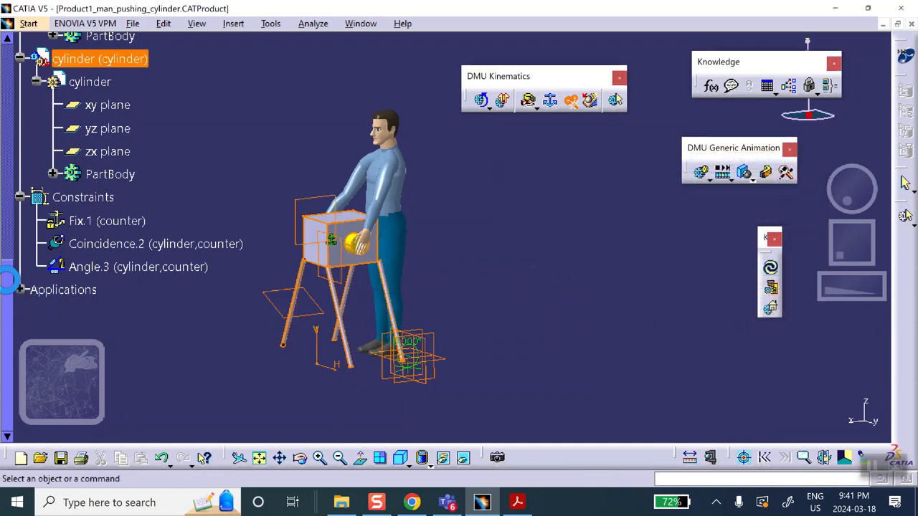
Step: Expand the new mechanism in the specification tree down to its prismatic joint and that joint's constraints
{"action": "scroll", "coordinate": [61, 263], "scroll_direction": "down", "scroll_amount": 3}
{"action": "left_click", "coordinate": [20, 125]}
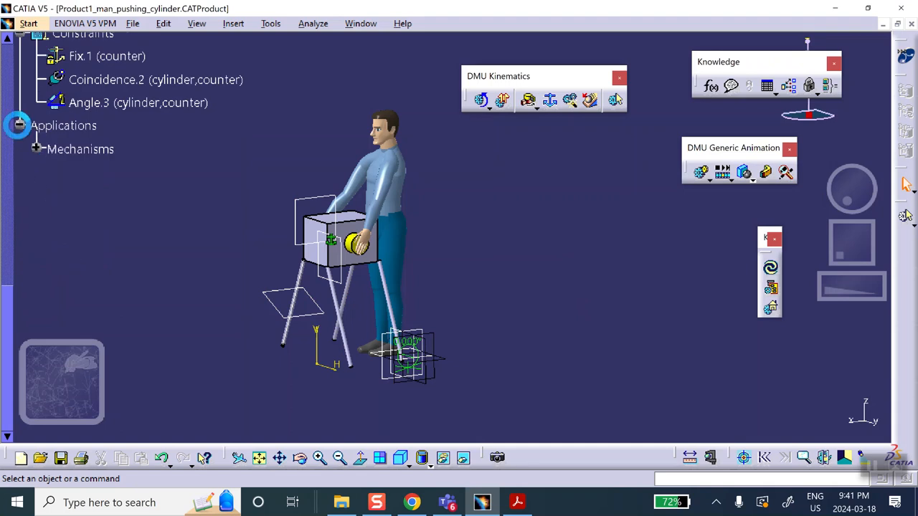
{"action": "left_click", "coordinate": [36, 149]}
{"action": "left_click", "coordinate": [52, 172]}
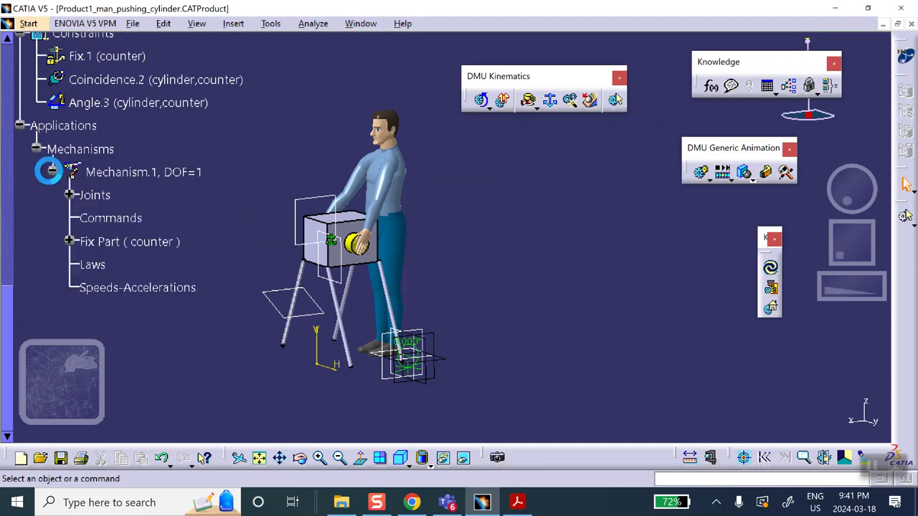
{"action": "left_click", "coordinate": [69, 195]}
{"action": "middle_click_drag", "start_coordinate": [250, 276], "coordinate": [273, 289]}
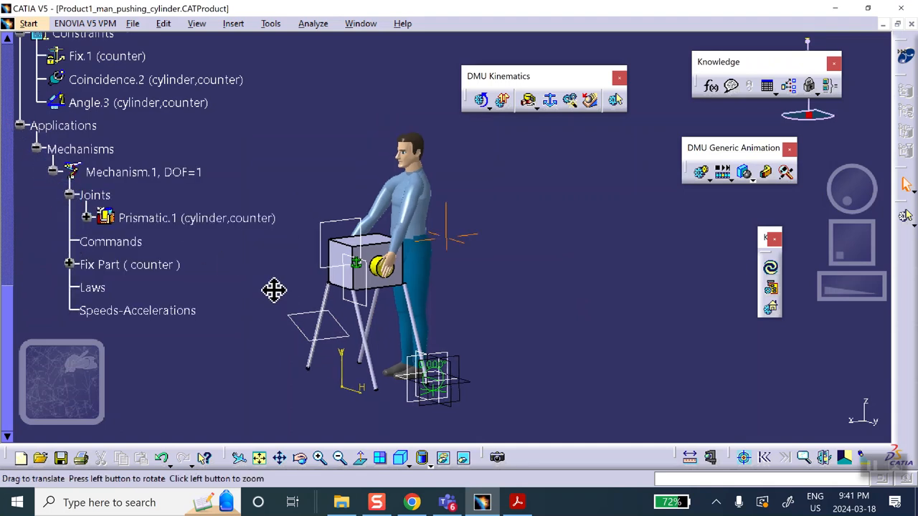
{"action": "left_click", "coordinate": [107, 223]}
Step: Make the prismatic joint between cylinder and counter length driven, with limits of -20 in and 20 in
{"action": "double_click", "coordinate": [120, 219]}
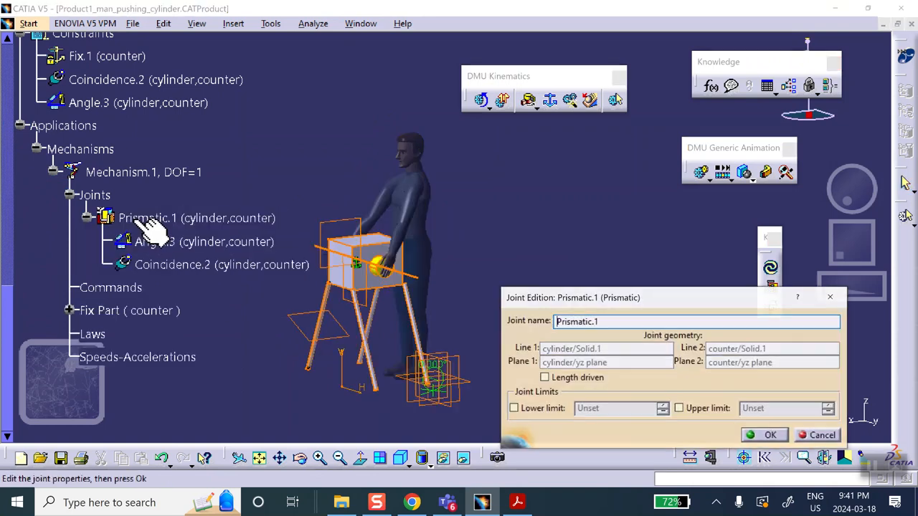
{"action": "left_click", "coordinate": [543, 379]}
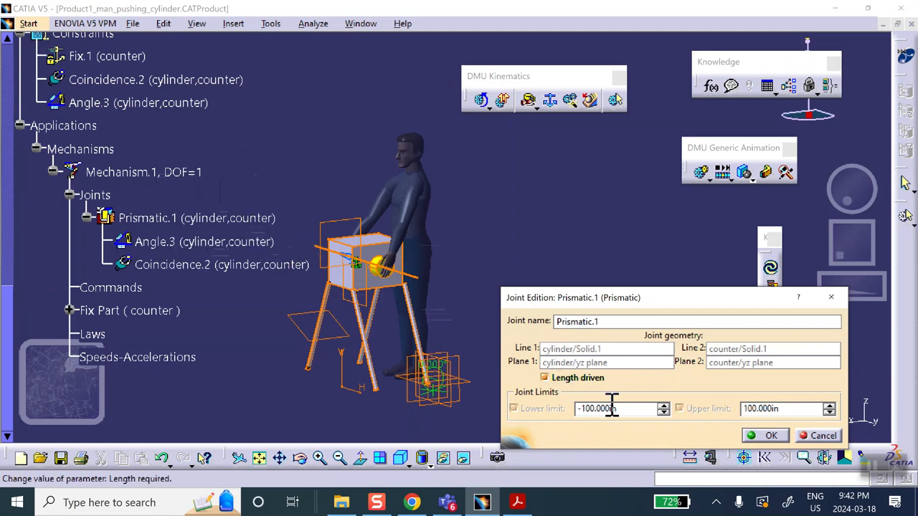
{"action": "left_click_drag", "start_coordinate": [630, 414], "coordinate": [534, 409]}
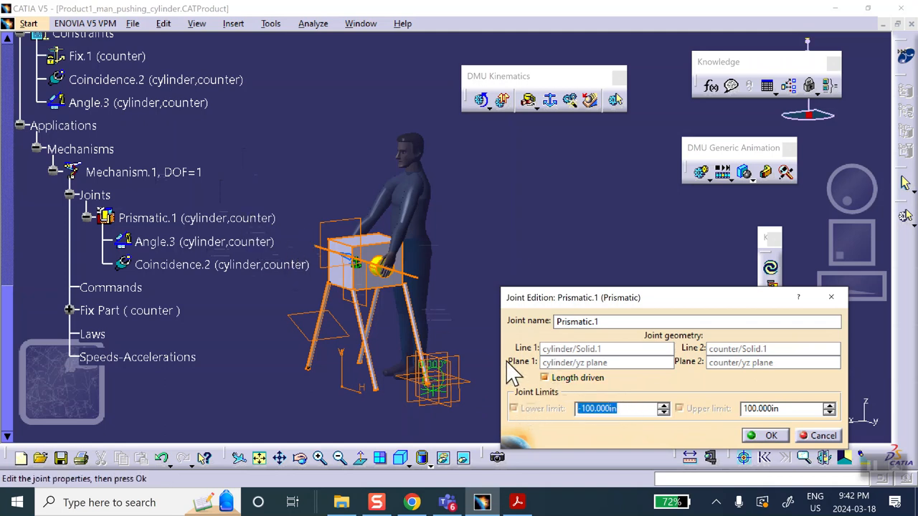
{"action": "type", "text": "-20"}
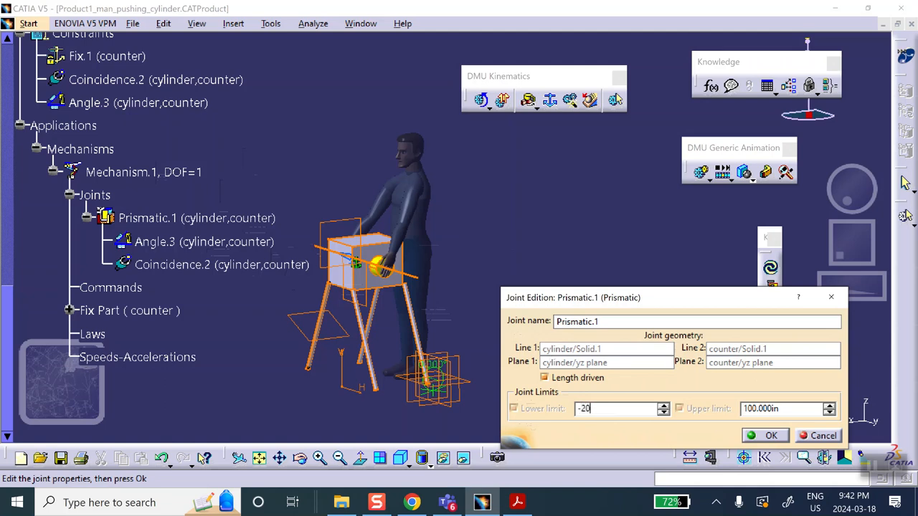
{"action": "left_click_drag", "start_coordinate": [782, 408], "coordinate": [699, 407]}
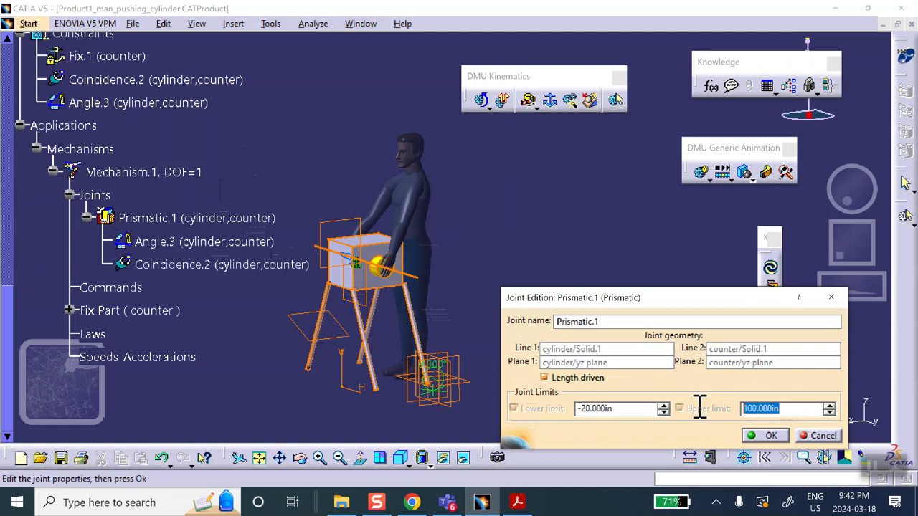
{"action": "type", "text": "20"}
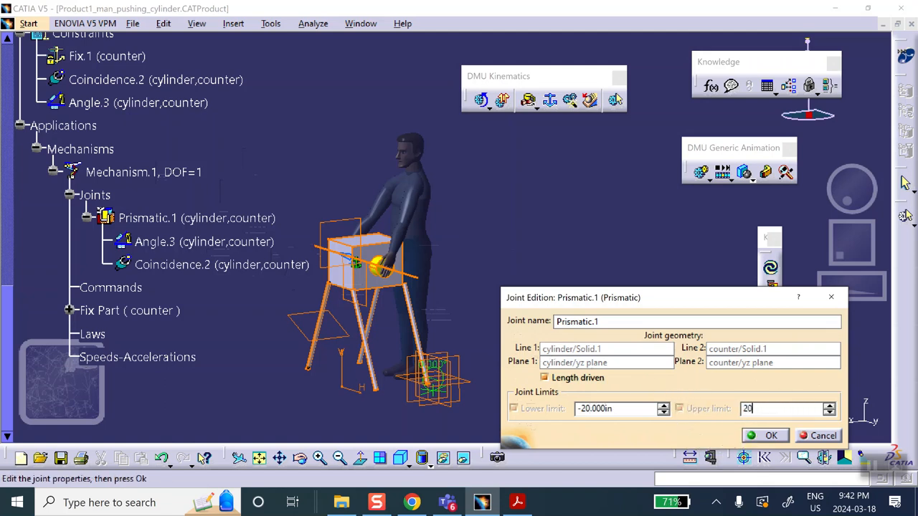
{"action": "left_click", "coordinate": [779, 439]}
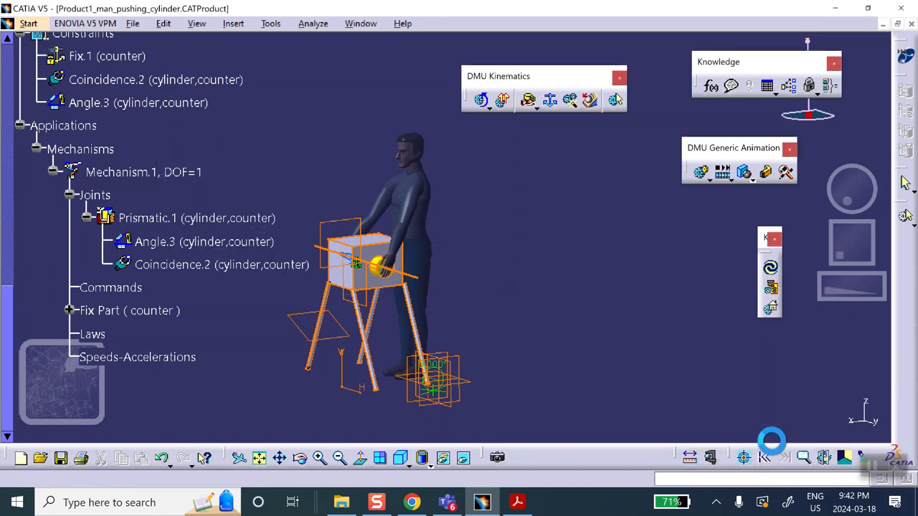
{"action": "left_click", "coordinate": [518, 282]}
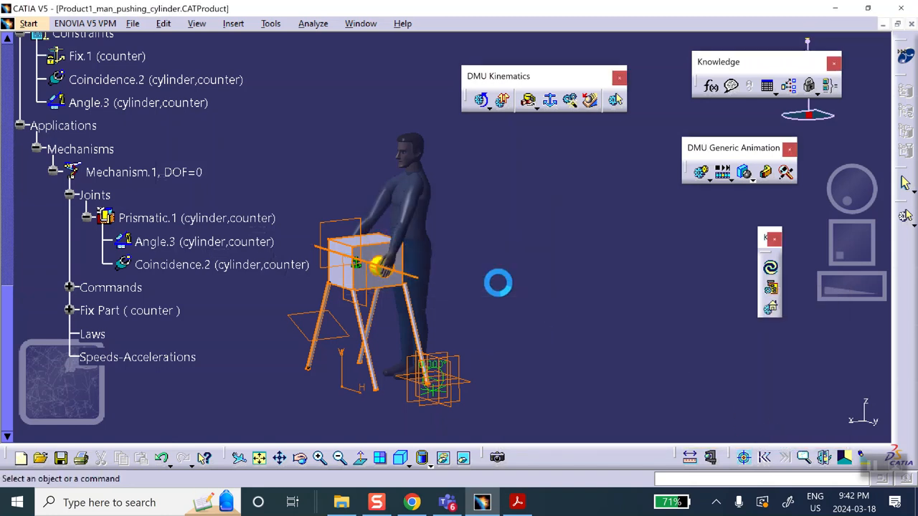
Step: Set up an object search everywhere in the product for elements of type plane, keeping the manikin and counter in view
{"action": "middle_click_drag", "start_coordinate": [330, 344], "coordinate": [344, 348]}
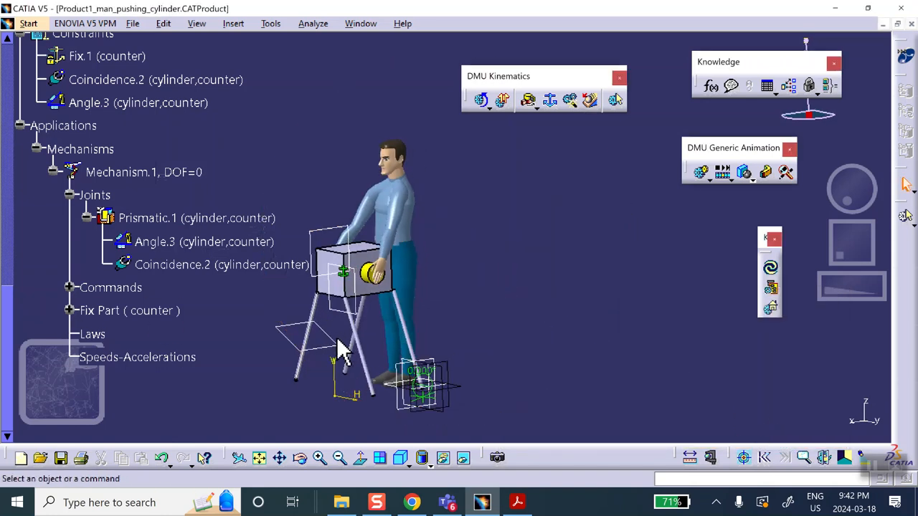
{"action": "middle_click_drag", "start_coordinate": [493, 251], "coordinate": [541, 254]}
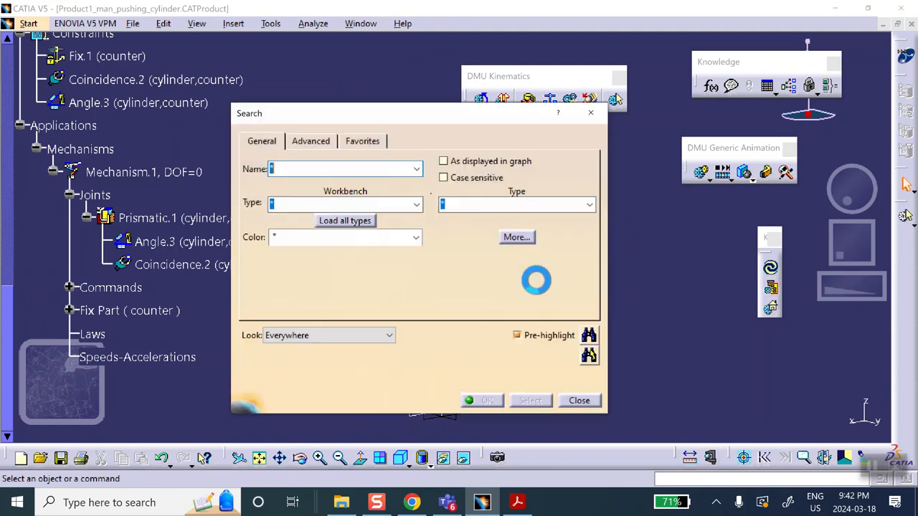
{"action": "left_click", "coordinate": [460, 206]}
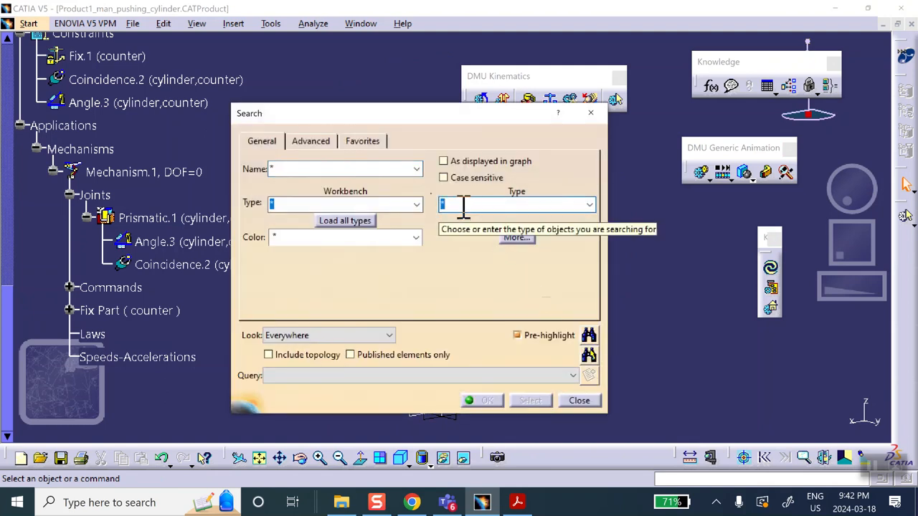
{"action": "left_click", "coordinate": [460, 205]}
{"action": "left_click_drag", "start_coordinate": [460, 205], "coordinate": [431, 202]}
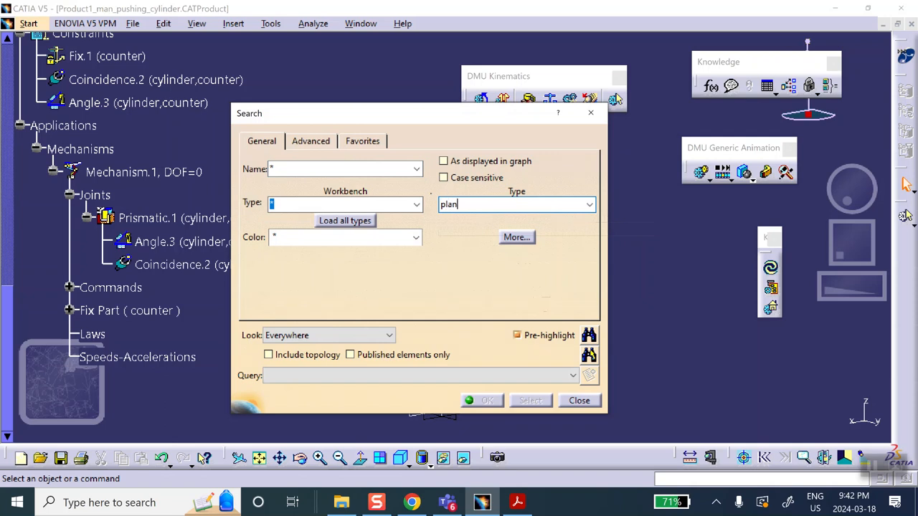
{"action": "left_click", "coordinate": [588, 354]}
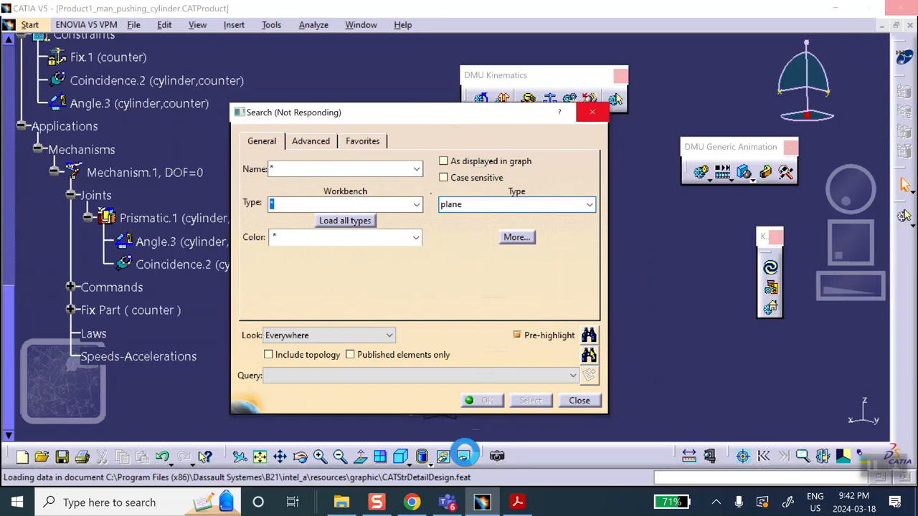
{"action": "left_click_drag", "start_coordinate": [445, 122], "coordinate": [666, 104]}
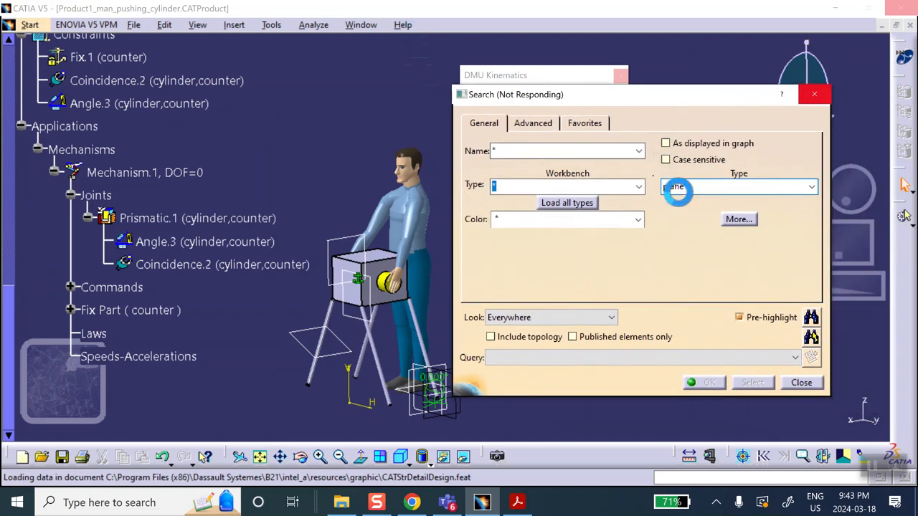
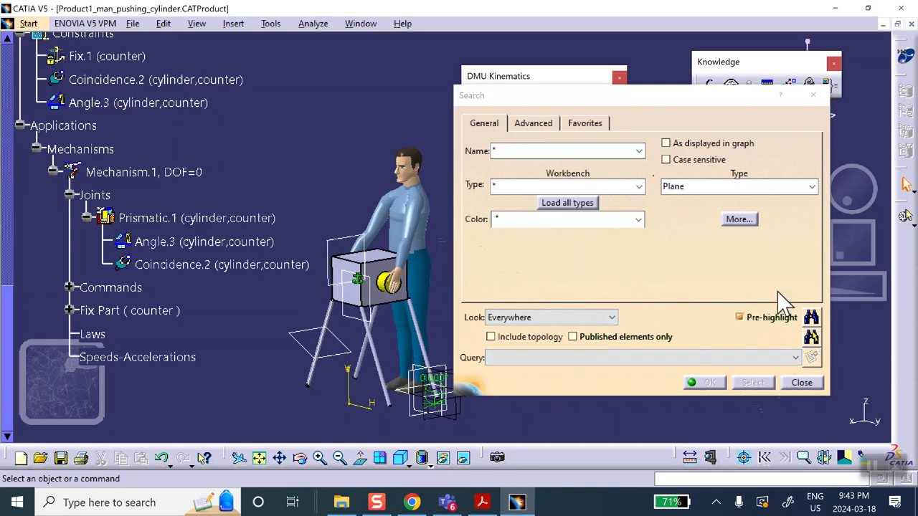
Step: Look through the searchable object types down to the Plane entries
{"action": "left_click_drag", "start_coordinate": [644, 98], "coordinate": [673, 117]}
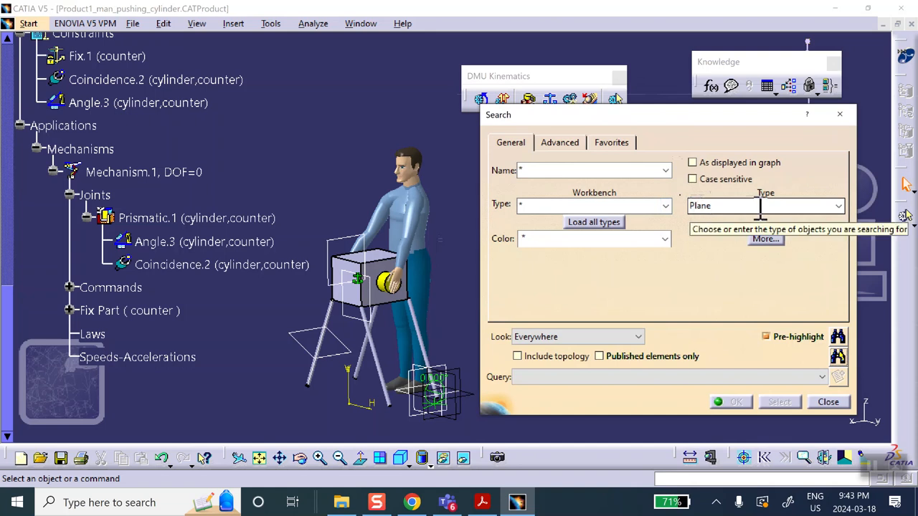
{"action": "left_click", "coordinate": [838, 207]}
{"action": "left_click", "coordinate": [839, 206]}
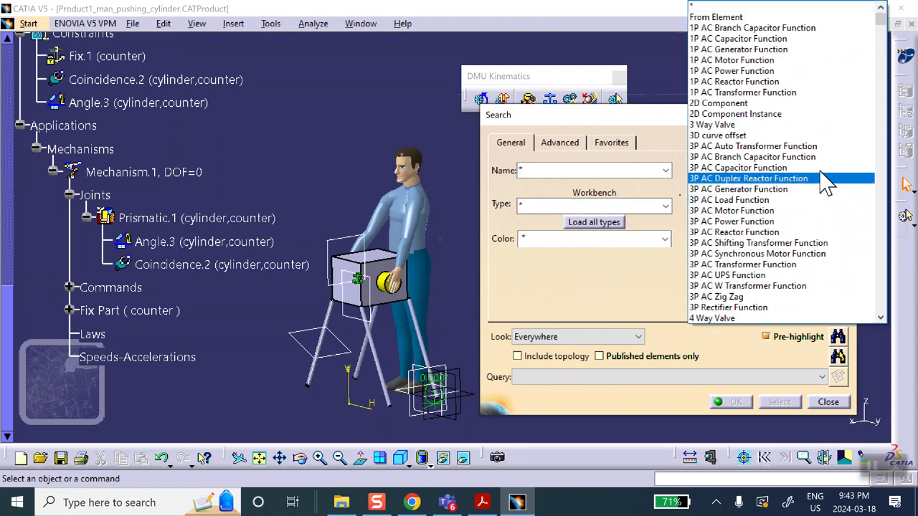
{"action": "scroll", "coordinate": [785, 125], "scroll_direction": "down", "scroll_amount": 5}
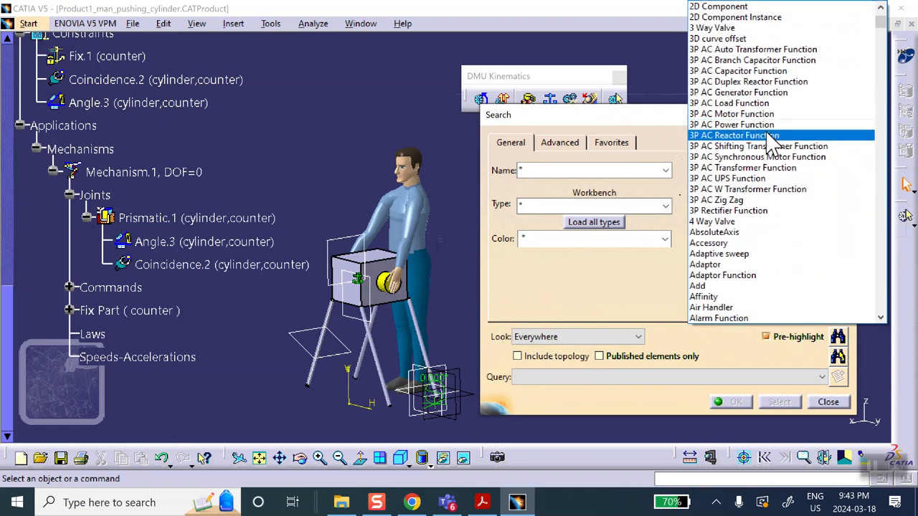
{"action": "scroll", "coordinate": [760, 165], "scroll_direction": "down", "scroll_amount": 10}
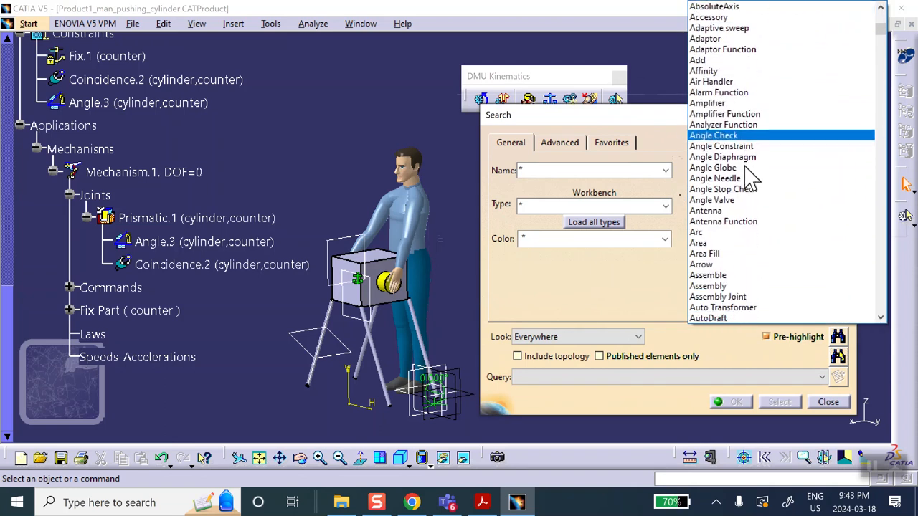
{"action": "scroll", "coordinate": [735, 201], "scroll_direction": "down", "scroll_amount": 6}
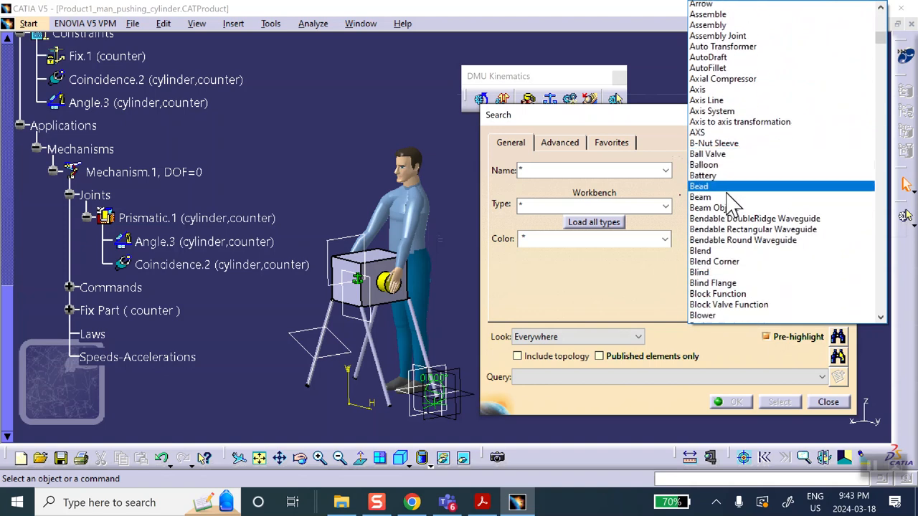
{"action": "scroll", "coordinate": [724, 215], "scroll_direction": "down", "scroll_amount": 11}
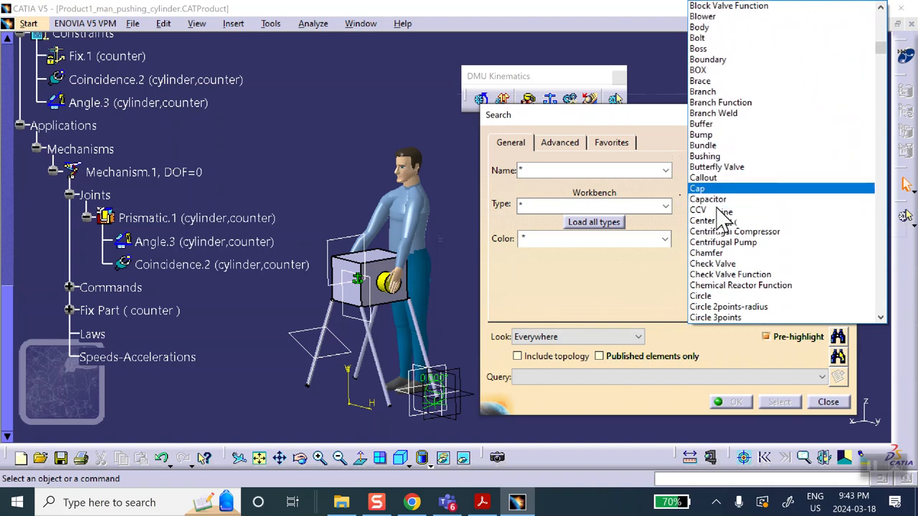
{"action": "scroll", "coordinate": [715, 215], "scroll_direction": "down", "scroll_amount": 9}
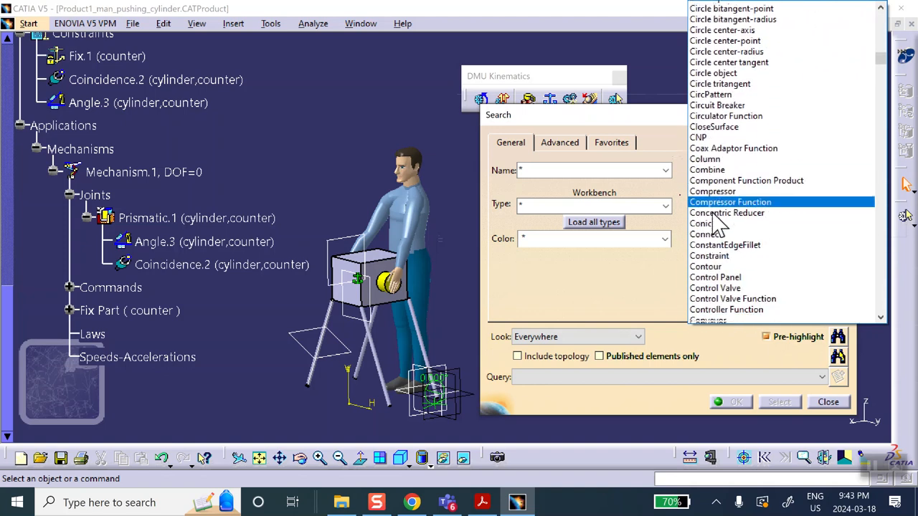
{"action": "scroll", "coordinate": [711, 215], "scroll_direction": "down", "scroll_amount": 9}
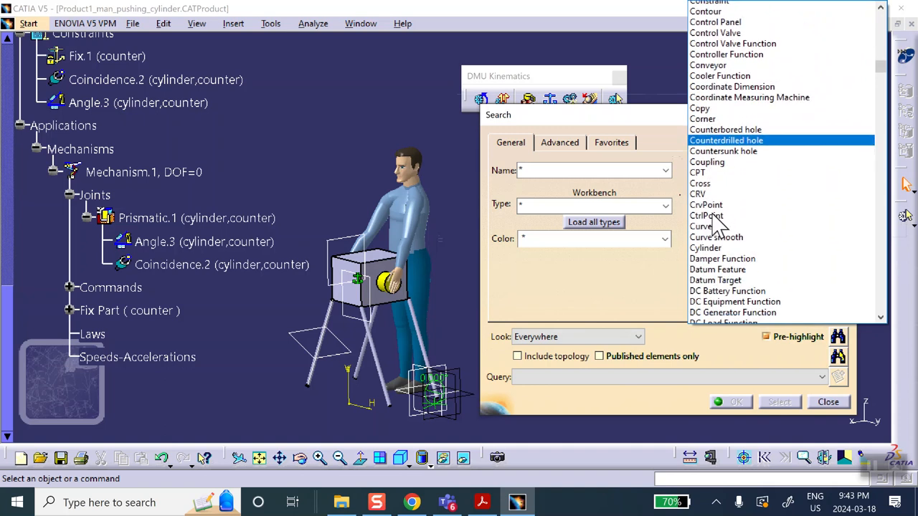
{"action": "scroll", "coordinate": [714, 224], "scroll_direction": "down", "scroll_amount": 12}
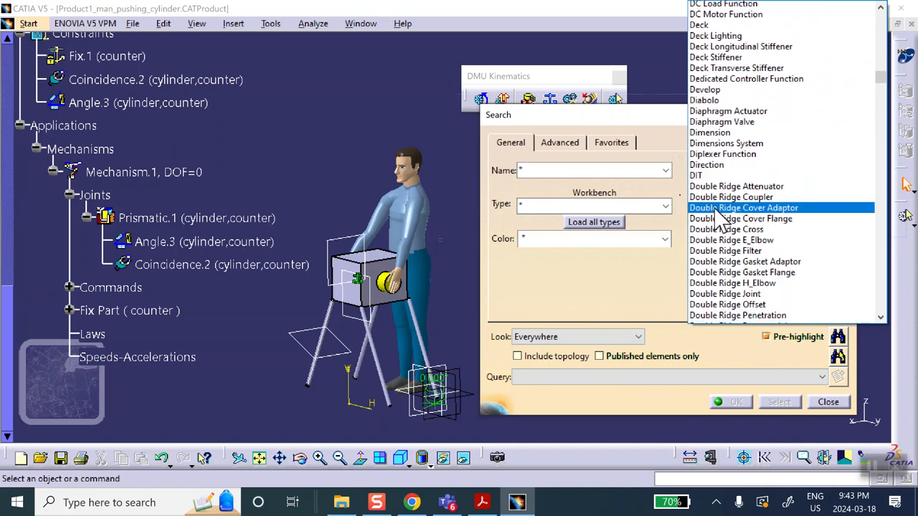
{"action": "scroll", "coordinate": [713, 221], "scroll_direction": "down", "scroll_amount": 15}
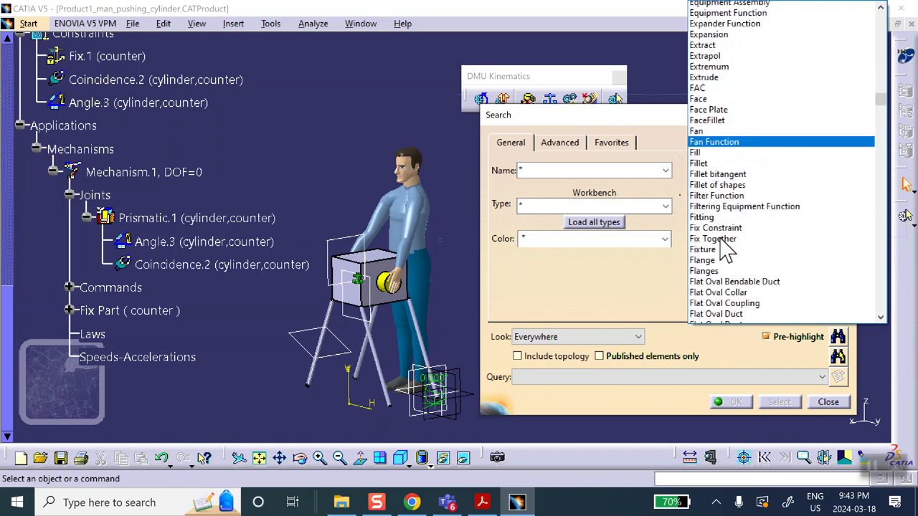
{"action": "scroll", "coordinate": [720, 248], "scroll_direction": "down", "scroll_amount": 15}
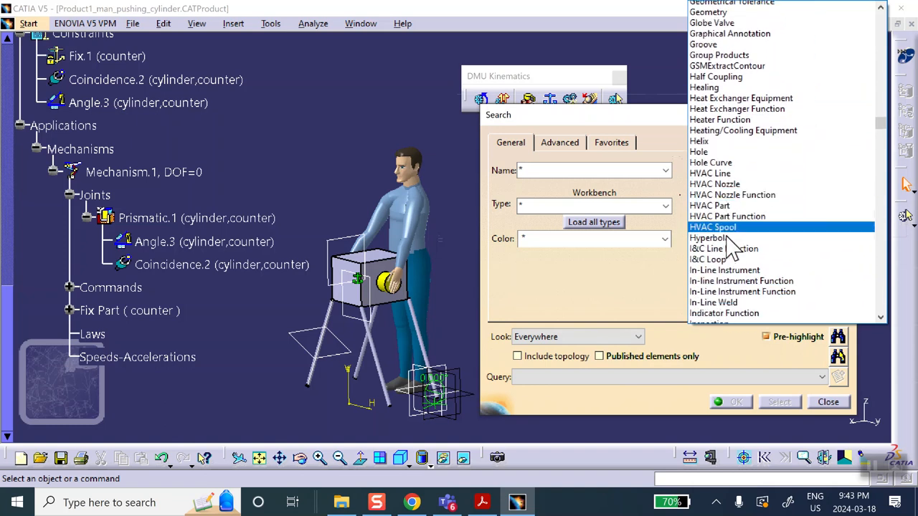
{"action": "scroll", "coordinate": [730, 242], "scroll_direction": "down", "scroll_amount": 14}
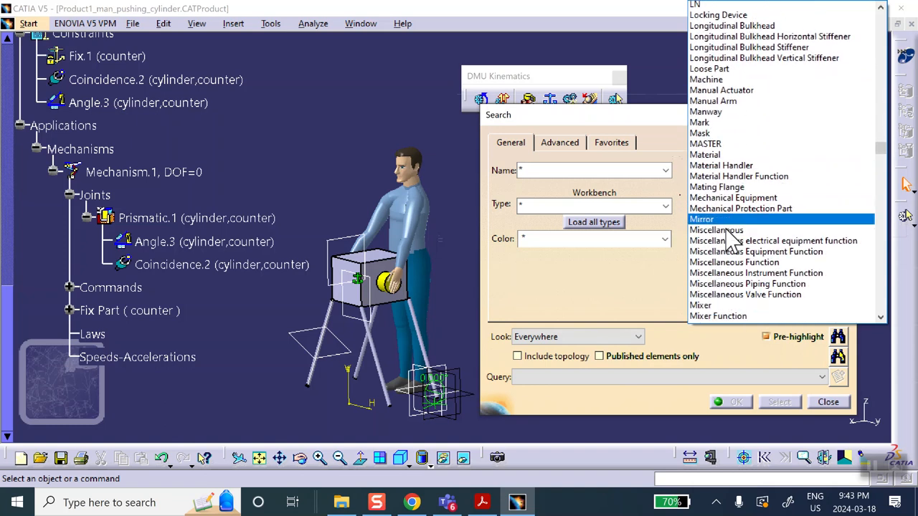
{"action": "scroll", "coordinate": [730, 244], "scroll_direction": "down", "scroll_amount": 12}
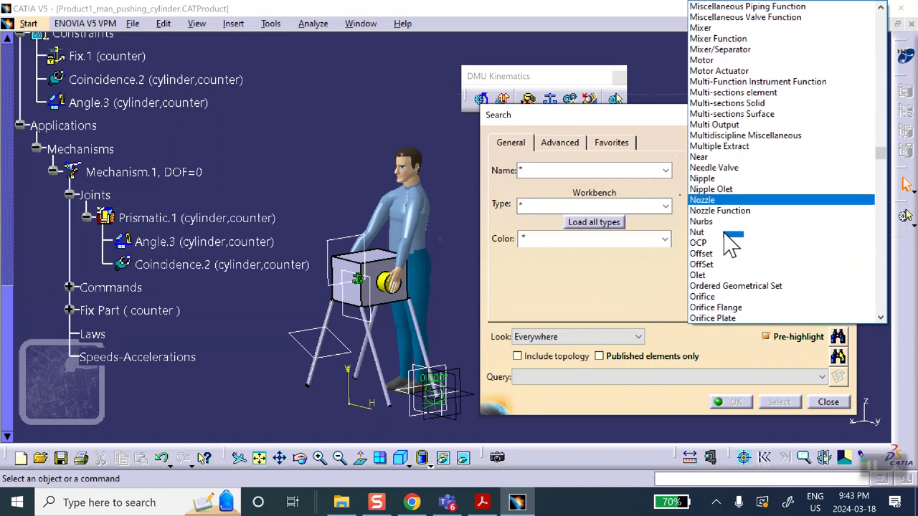
{"action": "scroll", "coordinate": [725, 244], "scroll_direction": "down", "scroll_amount": 4}
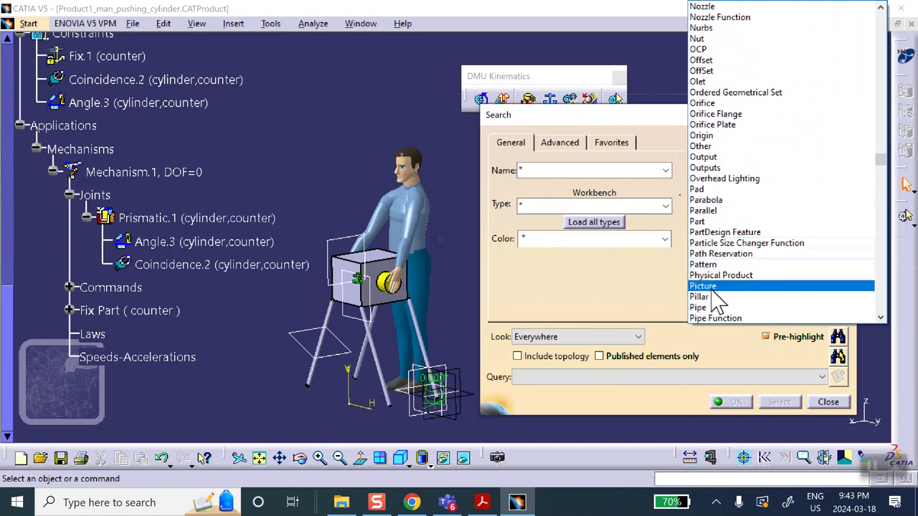
{"action": "scroll", "coordinate": [724, 262], "scroll_direction": "down", "scroll_amount": 1}
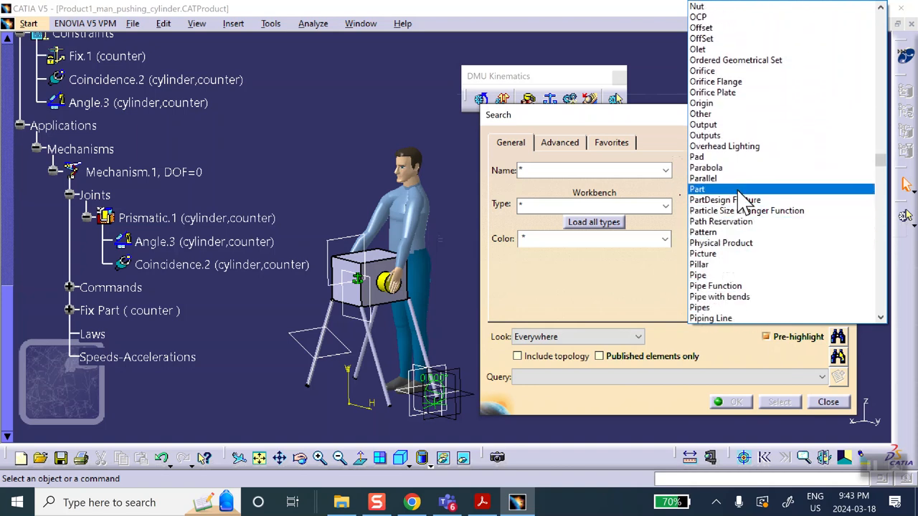
{"action": "scroll", "coordinate": [730, 202], "scroll_direction": "down", "scroll_amount": 4}
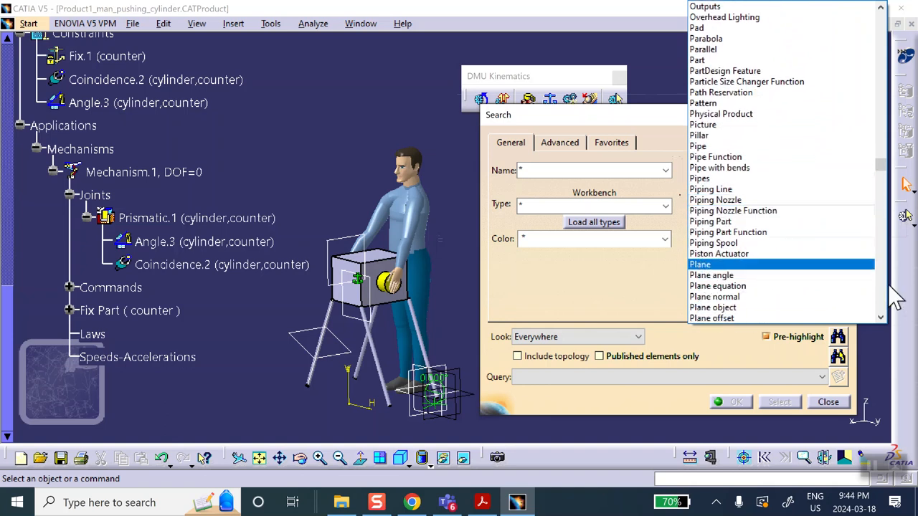
Step: Search for and select all elements of type Plane, and hide them from the scene
{"action": "left_click", "coordinate": [569, 292]}
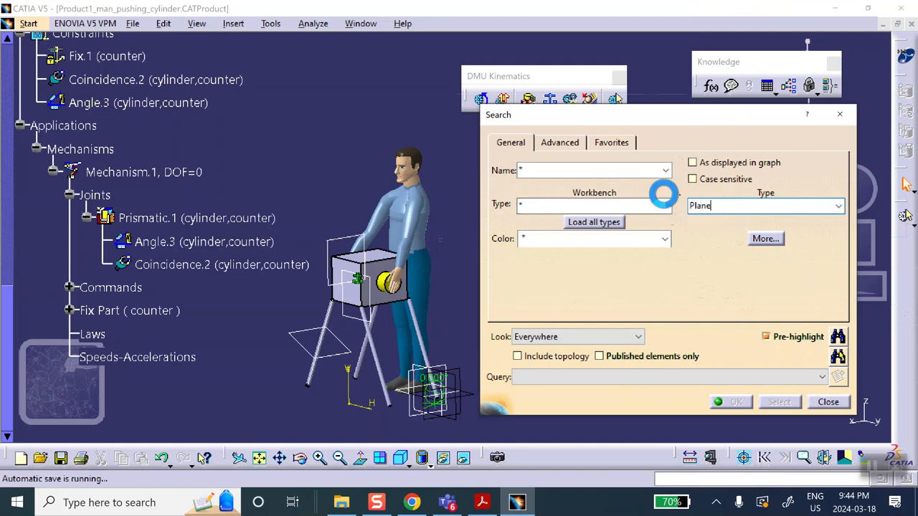
{"action": "left_click", "coordinate": [837, 357]}
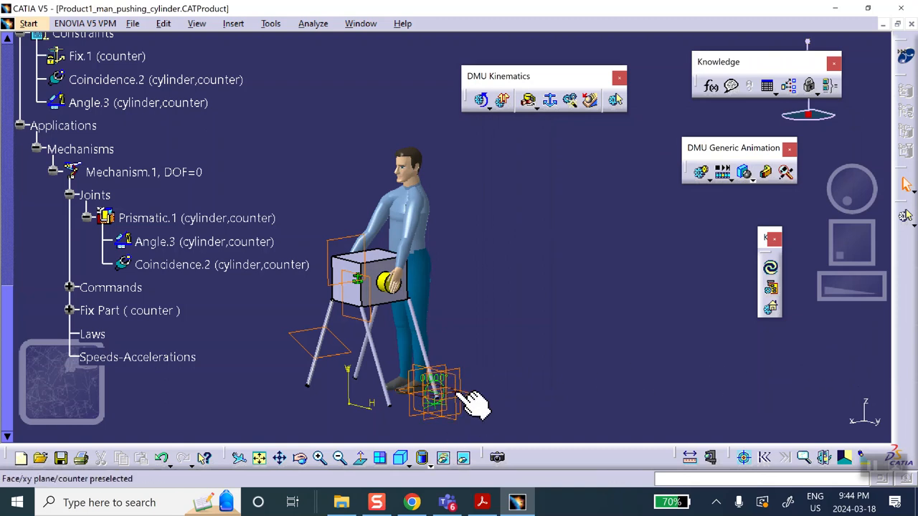
{"action": "left_click", "coordinate": [443, 461]}
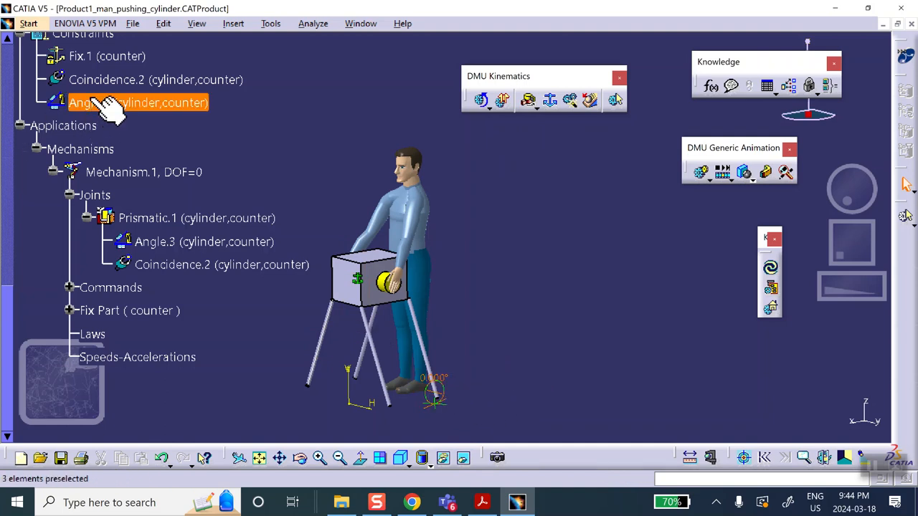
Step: Hide the product's Constraints group and the Sketch.2 axes shown near the counter's legs
{"action": "scroll", "coordinate": [110, 97], "scroll_direction": "up", "scroll_amount": 2}
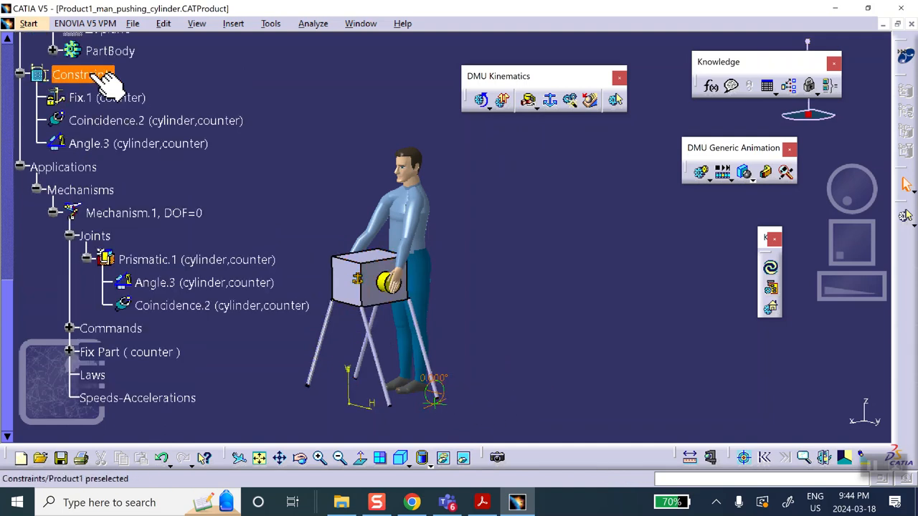
{"action": "right_click", "coordinate": [89, 73]}
{"action": "left_click", "coordinate": [115, 135]}
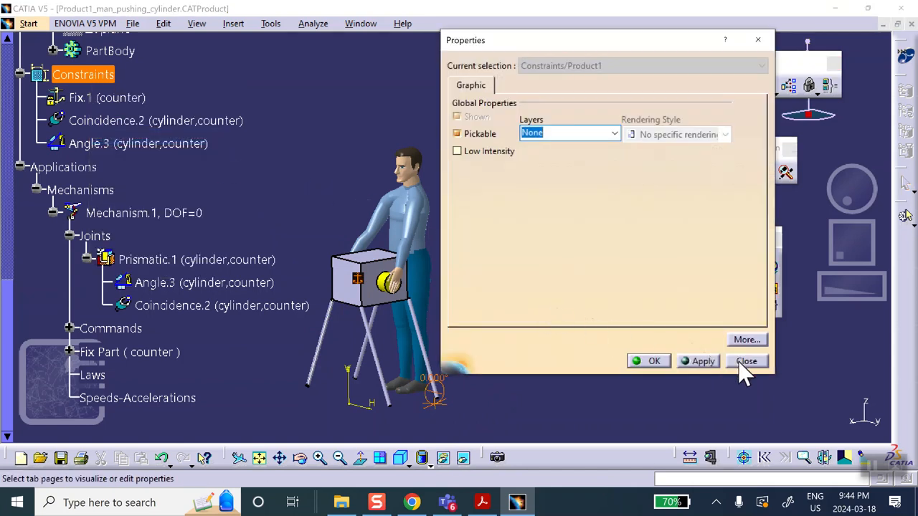
{"action": "left_click", "coordinate": [745, 361]}
{"action": "right_click", "coordinate": [83, 74]}
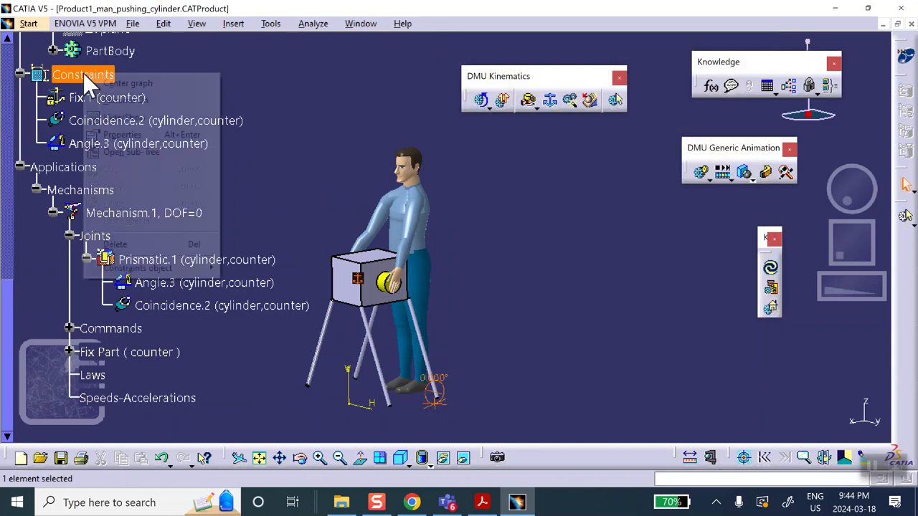
{"action": "left_click", "coordinate": [111, 117]}
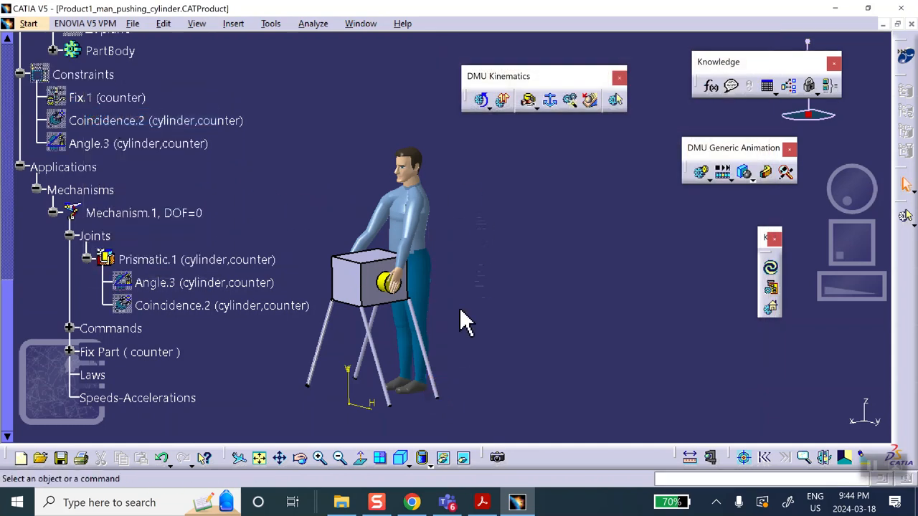
{"action": "right_click", "coordinate": [357, 401]}
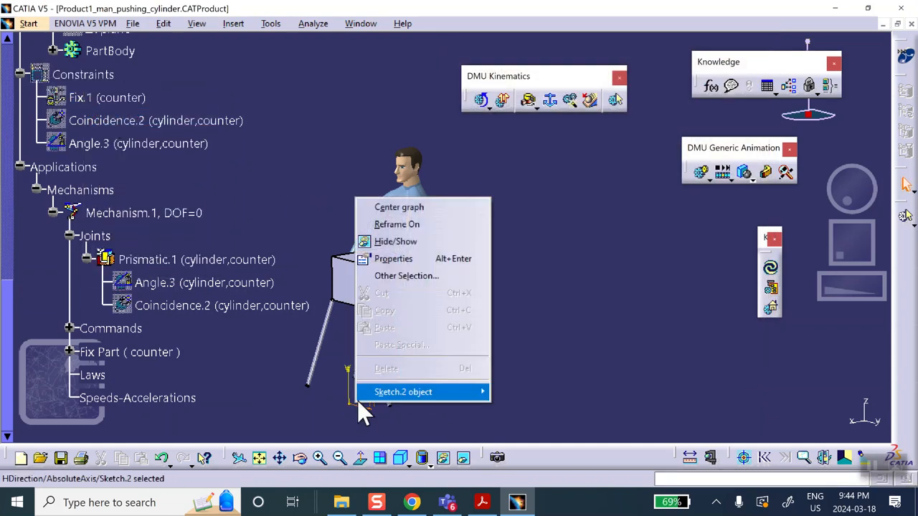
{"action": "left_click", "coordinate": [408, 241]}
Step: Start a command-based simulation of Mechanism.1, test-move the cylinder with Command.1 to about -0.8, and reset it
{"action": "middle_click_drag", "start_coordinate": [487, 290], "coordinate": [543, 284]}
{"action": "middle_click_drag", "start_coordinate": [358, 244], "coordinate": [448, 268]}
{"action": "middle_click_drag", "start_coordinate": [440, 179], "coordinate": [399, 139]}
{"action": "left_click", "coordinate": [482, 101]}
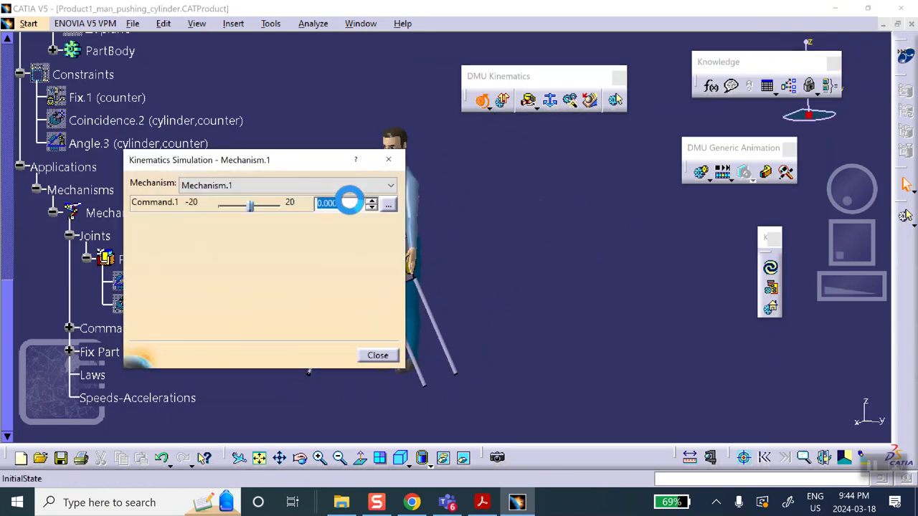
{"action": "mouse_move", "coordinate": [269, 159]}
{"action": "left_mouse_down"}
{"action": "mouse_move", "coordinate": [621, 153]}
{"action": "mouse_move", "coordinate": [653, 161]}
{"action": "left_mouse_up"}
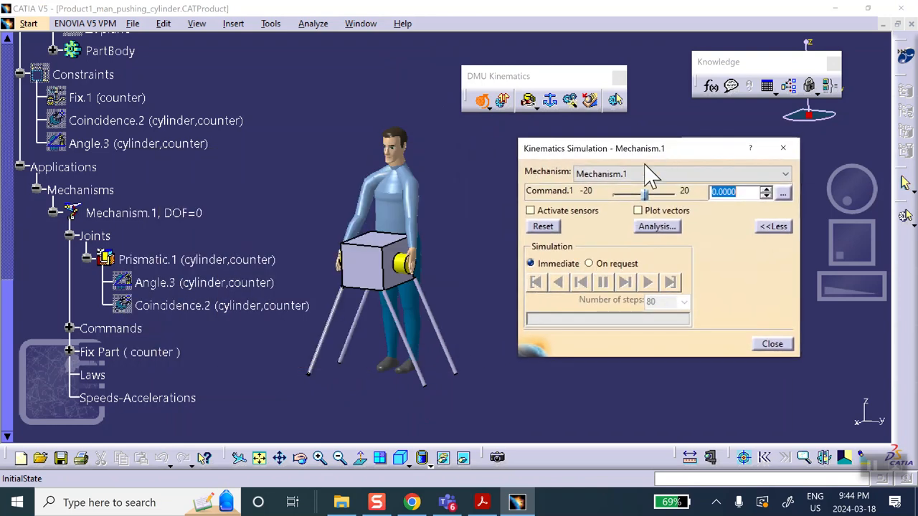
{"action": "left_click_drag", "start_coordinate": [645, 194], "coordinate": [649, 213]}
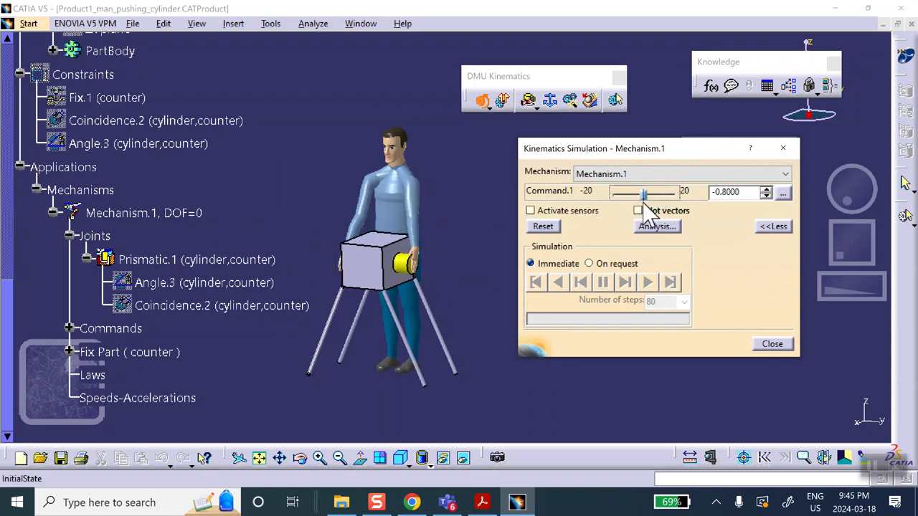
{"action": "left_click", "coordinate": [543, 228]}
Step: Set the Command.1 slider range to a lowest value of -5 and a highest value of 5
{"action": "left_click", "coordinate": [783, 193]}
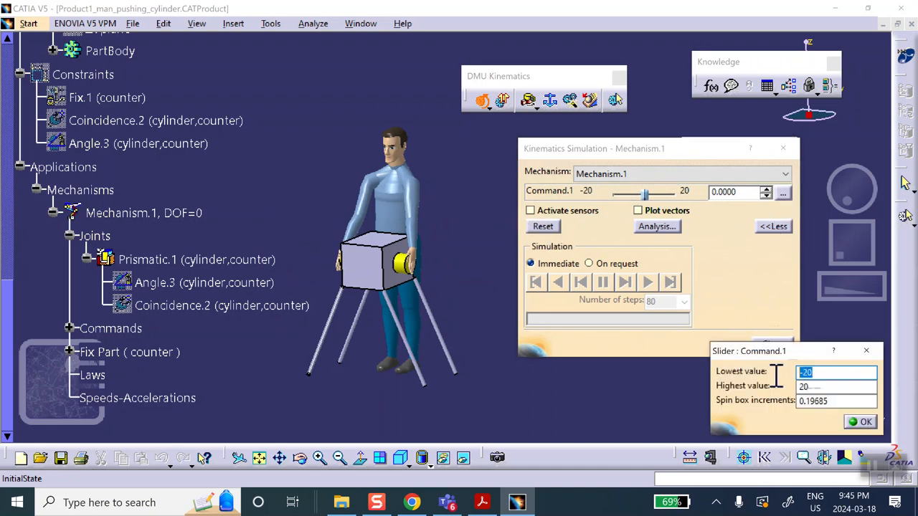
{"action": "type", "text": "-5"}
{"action": "left_click_drag", "start_coordinate": [825, 389], "coordinate": [729, 391]}
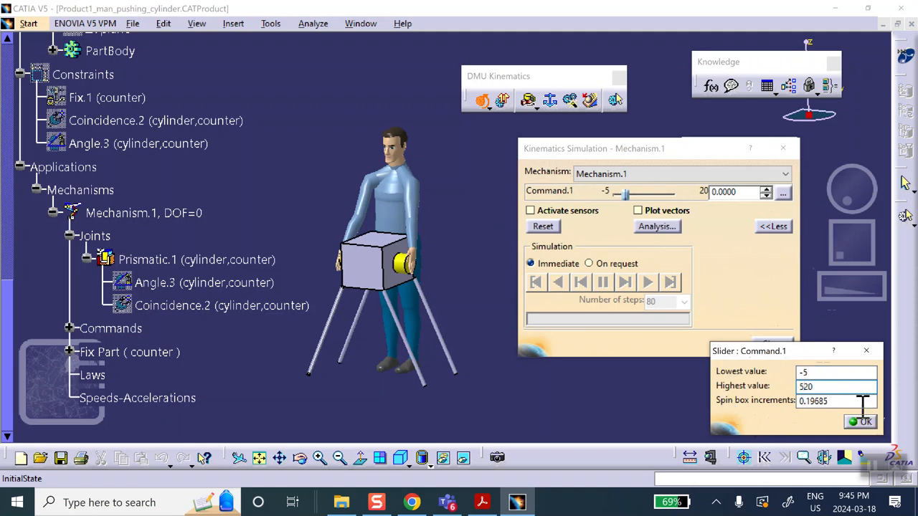
{"action": "type", "text": "5"}
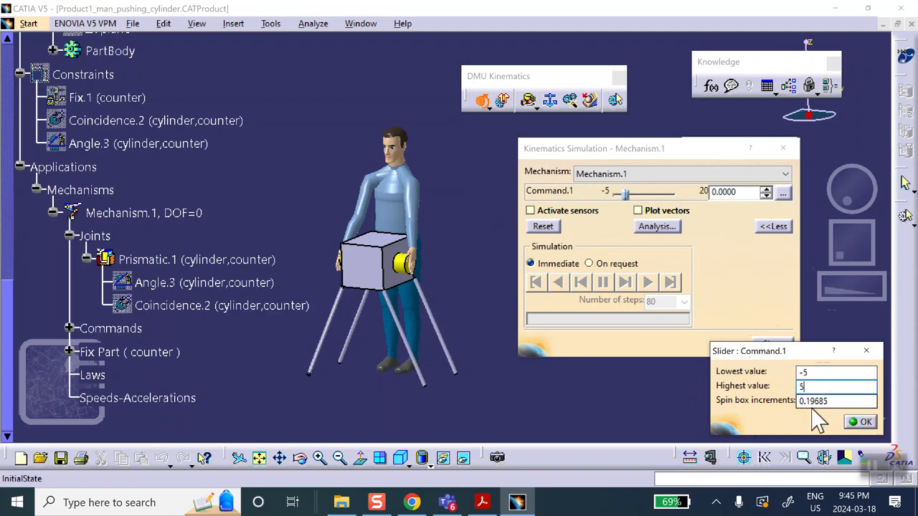
{"action": "left_click", "coordinate": [864, 423]}
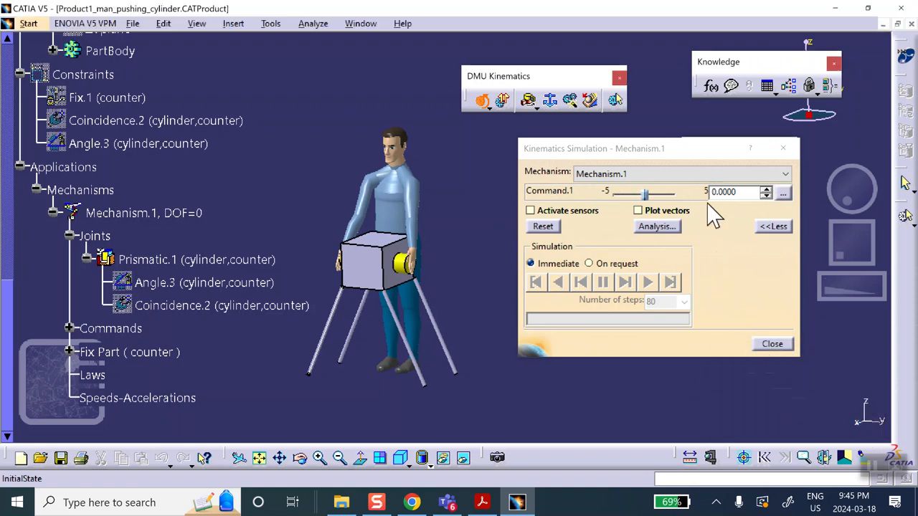
Step: Slide the cylinder through the counter with Command.1 to about -0.6 and back to 0.1, and close the simulation
{"action": "left_click", "coordinate": [646, 193]}
{"action": "left_click_drag", "start_coordinate": [643, 194], "coordinate": [640, 194]}
{"action": "middle_click_drag", "start_coordinate": [331, 308], "coordinate": [409, 191]}
{"action": "middle_click_drag", "start_coordinate": [280, 183], "coordinate": [378, 174]}
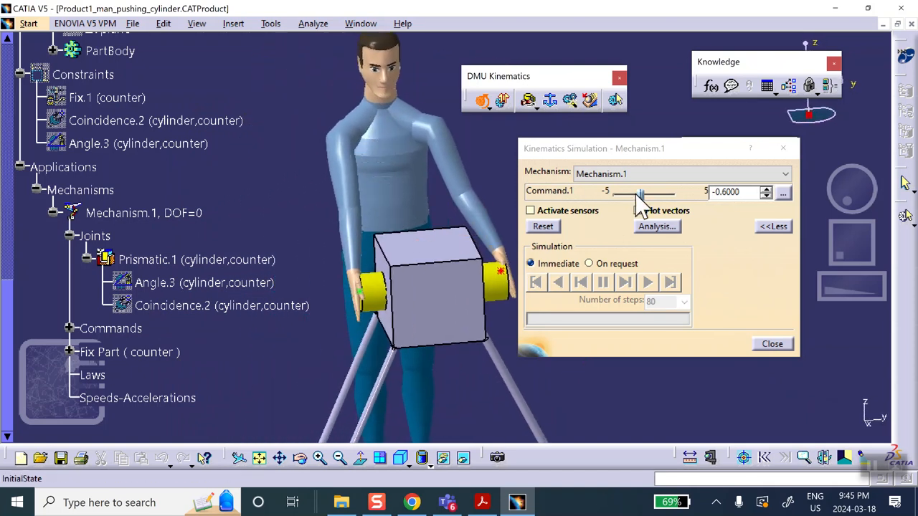
{"action": "mouse_move", "coordinate": [641, 195]}
{"action": "left_mouse_down"}
{"action": "mouse_move", "coordinate": [655, 194]}
{"action": "mouse_move", "coordinate": [620, 191]}
{"action": "mouse_move", "coordinate": [662, 187]}
{"action": "mouse_move", "coordinate": [625, 196]}
{"action": "mouse_move", "coordinate": [644, 195]}
{"action": "left_mouse_up"}
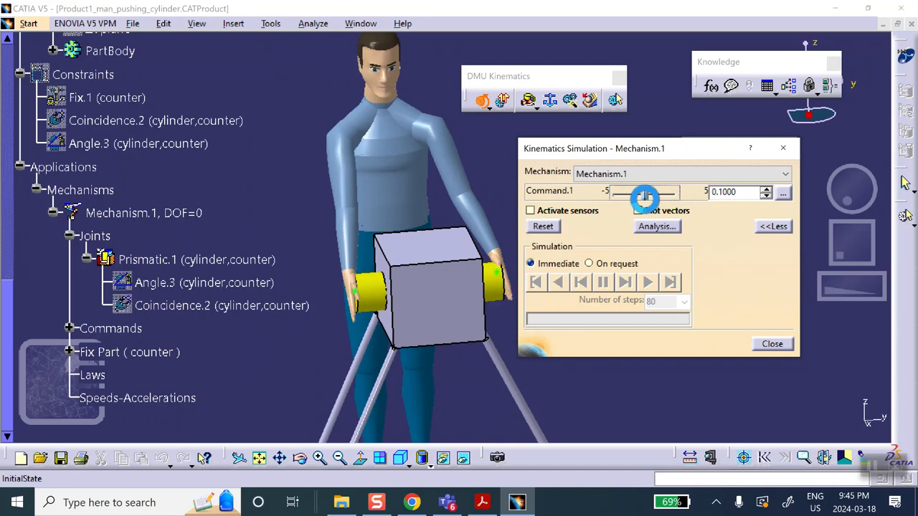
{"action": "left_click", "coordinate": [769, 345]}
Step: Reopen the command-based simulation of Mechanism.1 and move the cylinder with Command.1 to about 0.7
{"action": "middle_click_drag", "start_coordinate": [598, 260], "coordinate": [544, 358]}
{"action": "middle_click_drag", "start_coordinate": [521, 208], "coordinate": [458, 225]}
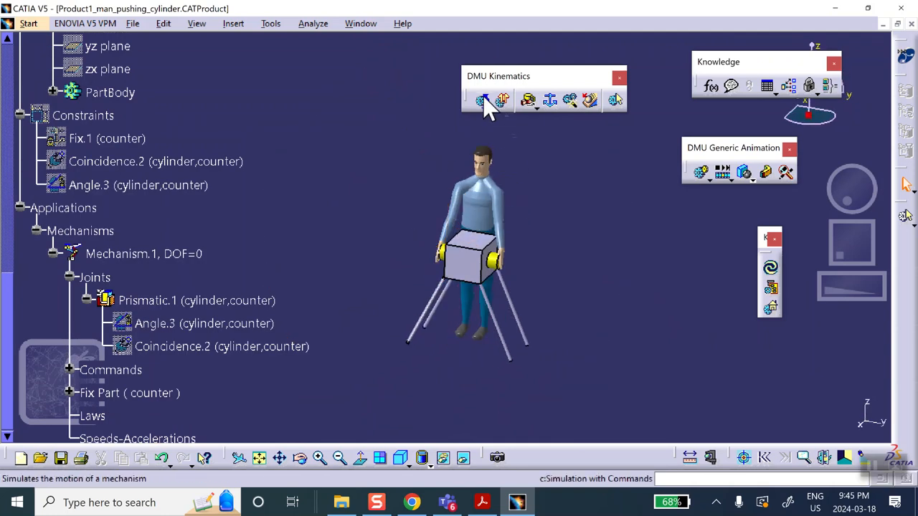
{"action": "left_click", "coordinate": [481, 100]}
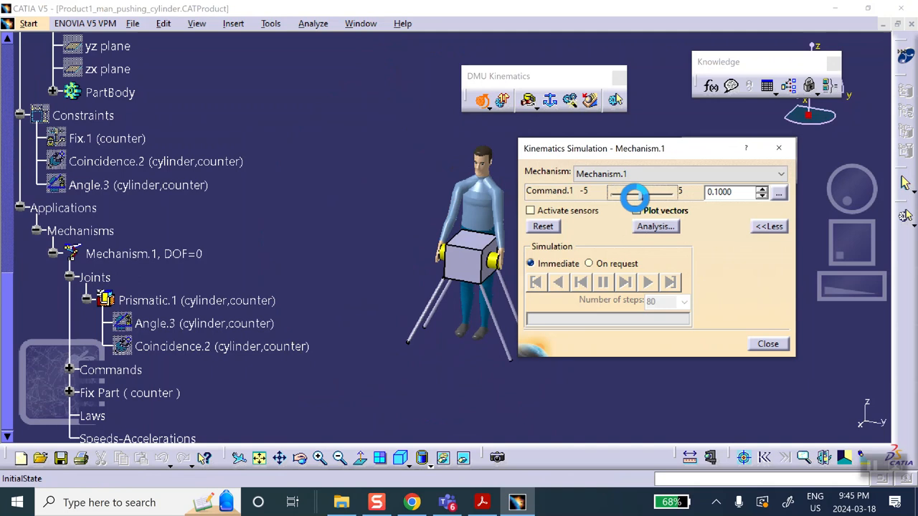
{"action": "mouse_move", "coordinate": [632, 195]}
{"action": "left_mouse_down"}
{"action": "mouse_move", "coordinate": [662, 194]}
{"action": "mouse_move", "coordinate": [648, 195]}
{"action": "left_mouse_up"}
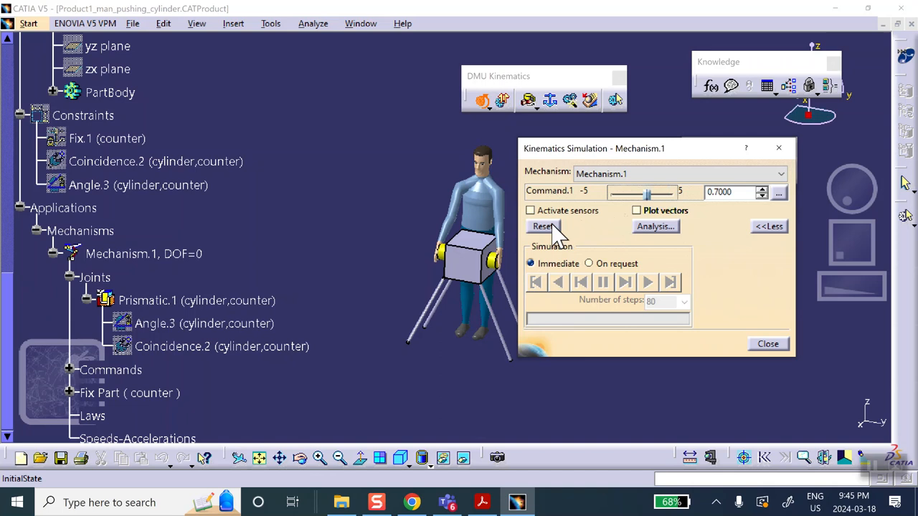